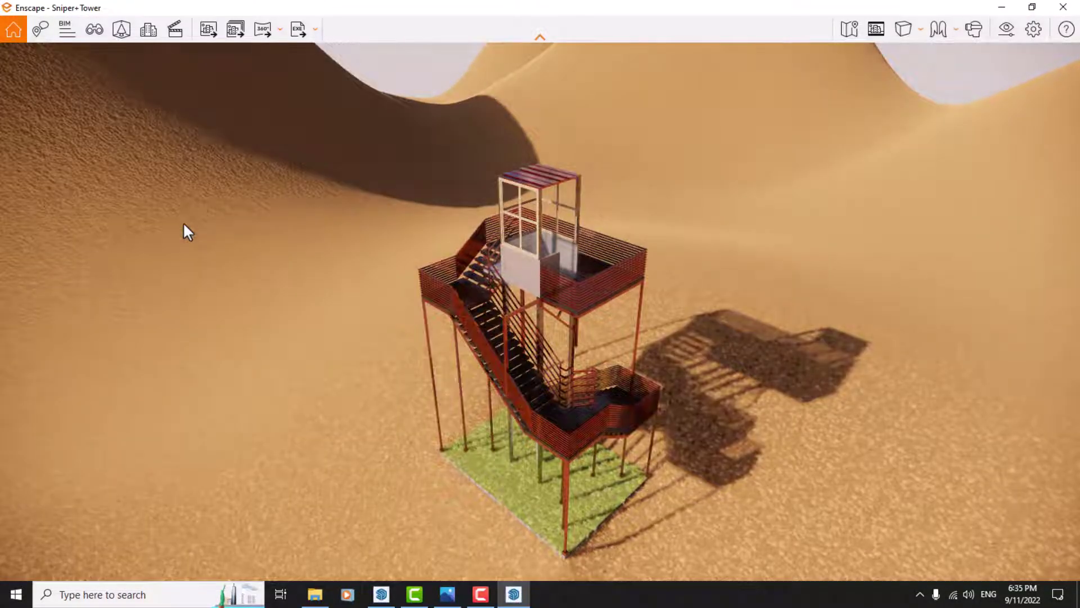
# Load the saved view Enscape Camera 5, turn on the safe frame and set the camera projection to Two-Point.
pyautogui.press('k')
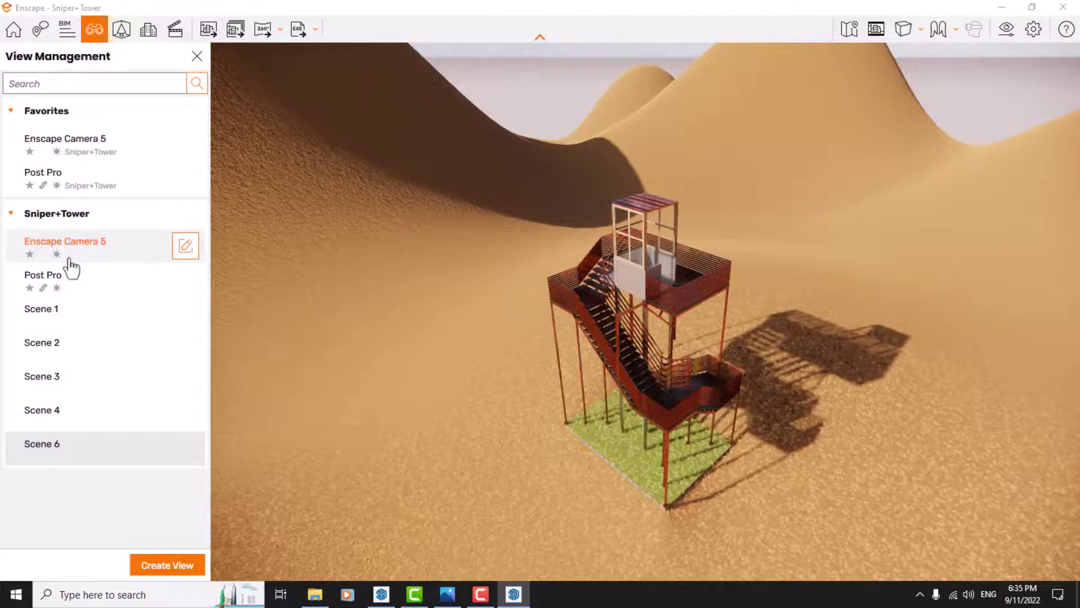
pyautogui.click(63, 247)
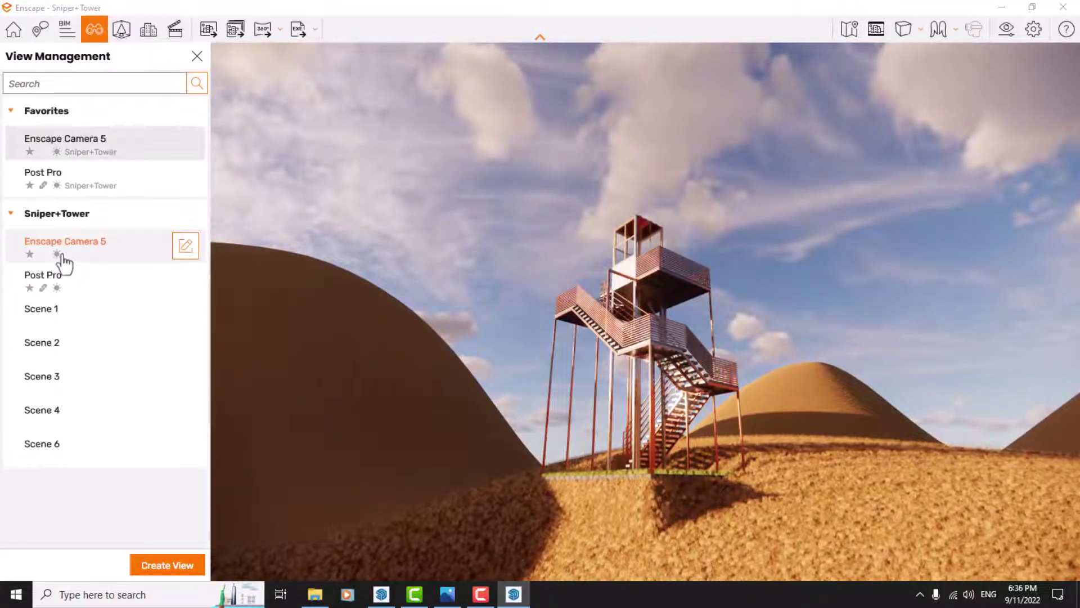
pyautogui.click(879, 31)
pyautogui.click(911, 29)
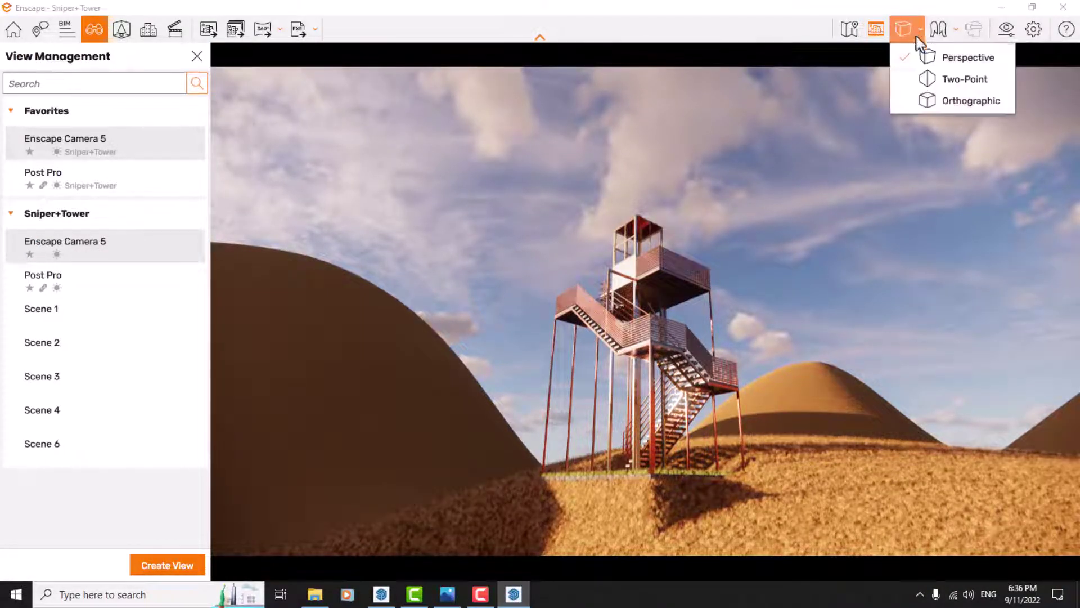
pyautogui.click(938, 81)
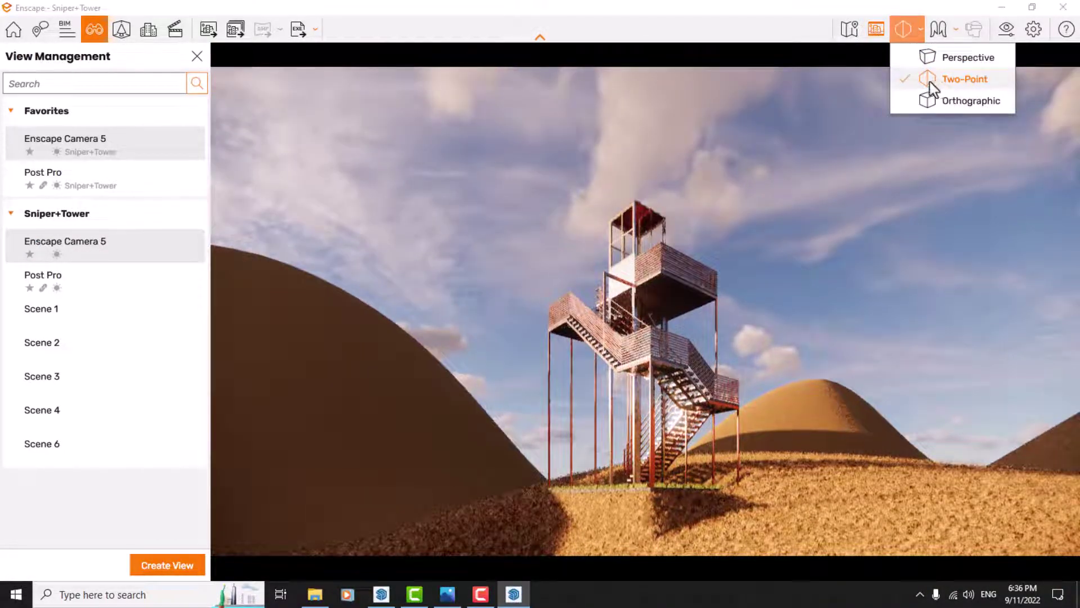
# Set the render output to a custom portrait resolution of 1080 × 1920 in the visual settings.
pyautogui.click(1031, 31)
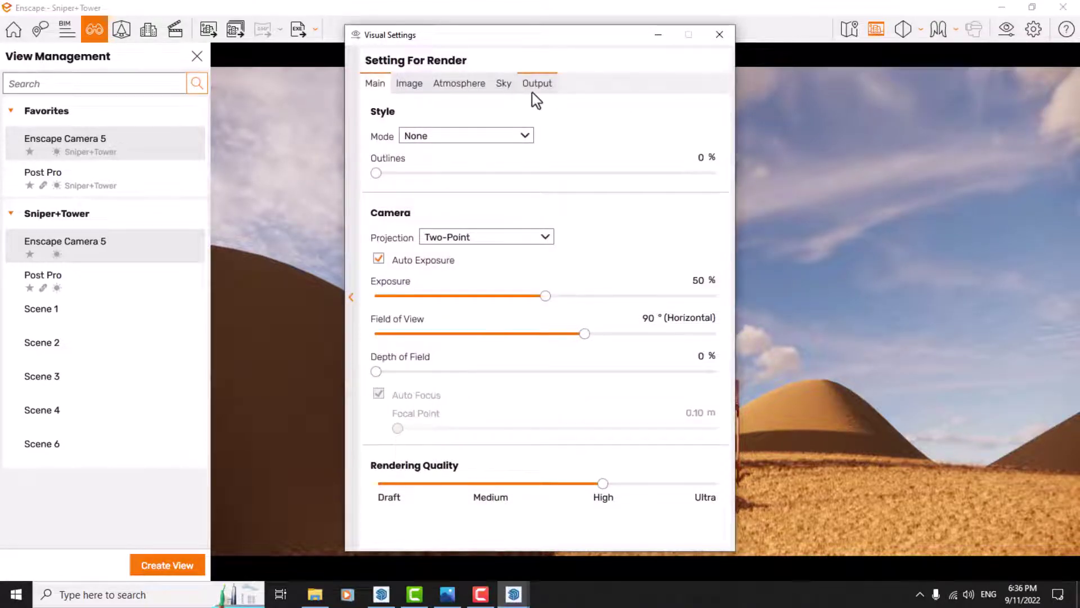
pyautogui.click(534, 85)
pyautogui.click(495, 135)
pyautogui.click(437, 224)
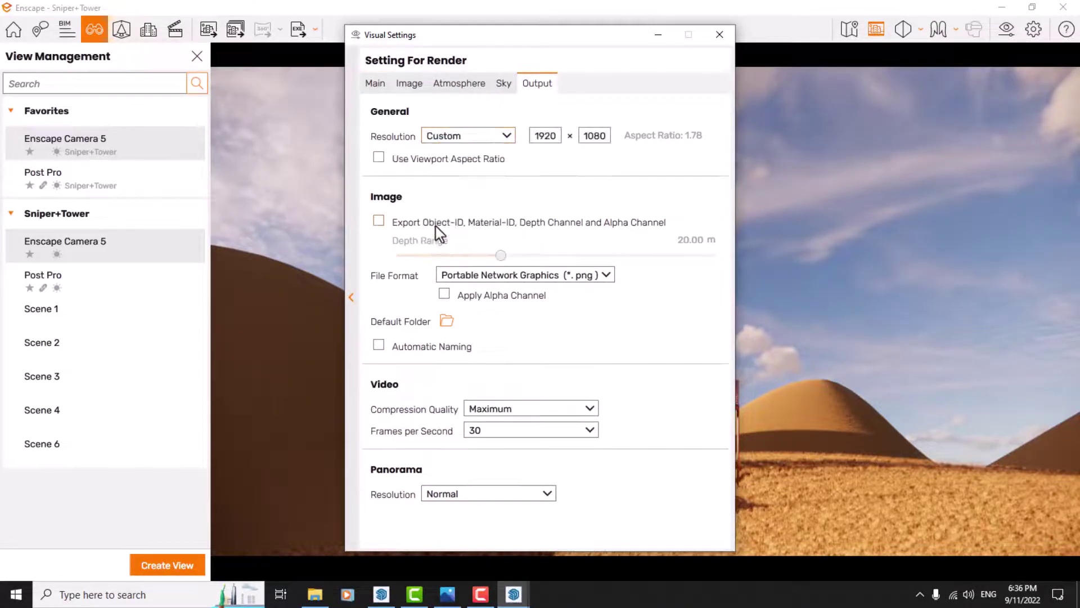
pyautogui.doubleClick(542, 135)
pyautogui.write('1080')
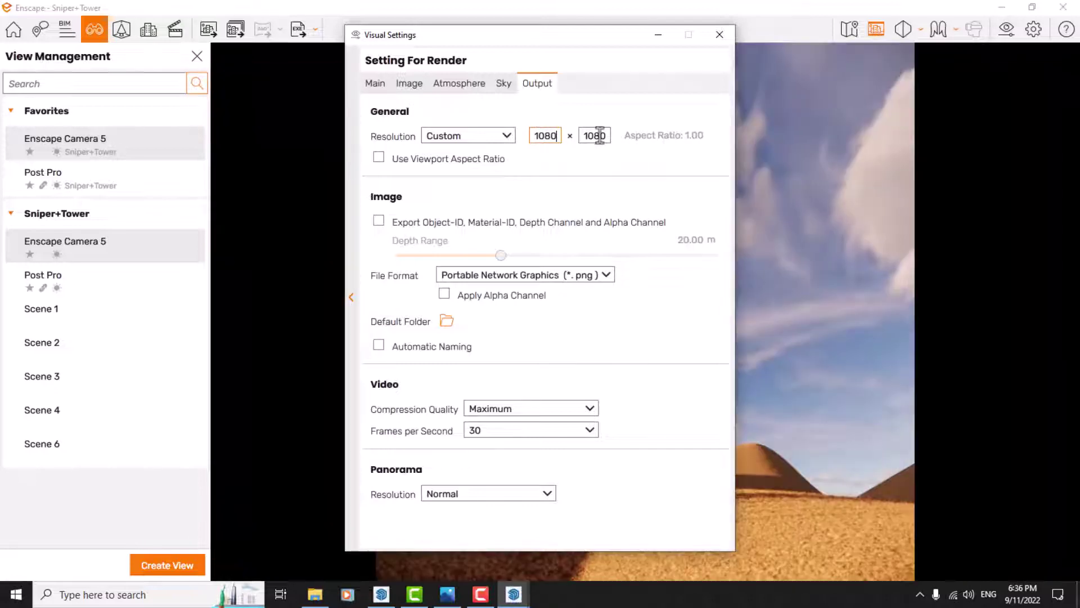
pyautogui.doubleClick(600, 136)
pyautogui.write('192')
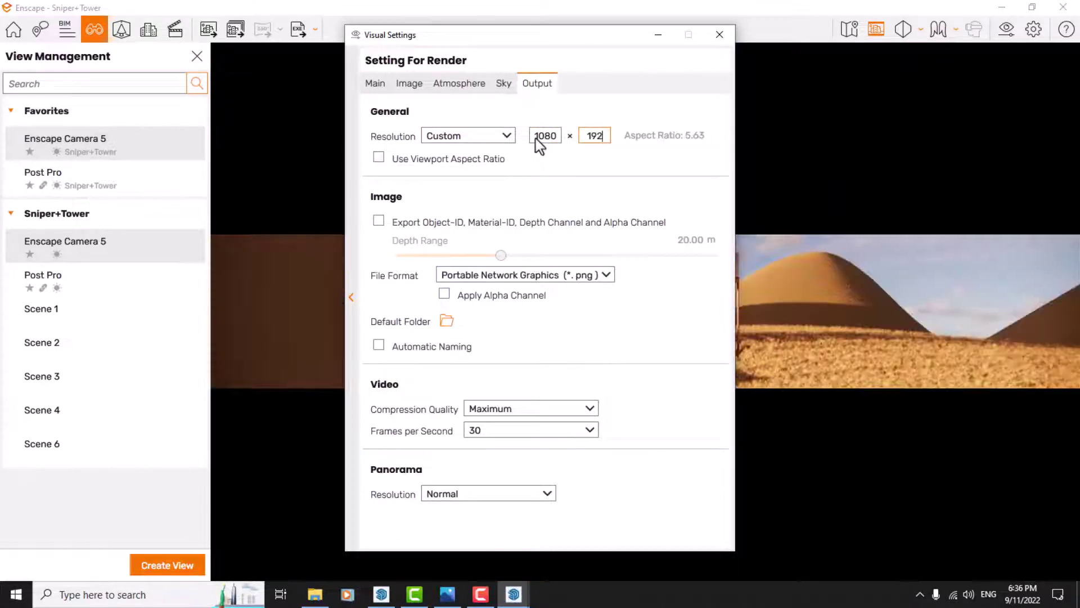
pyautogui.write('0')
# Narrow the camera's field of view so the tower fills the portrait frame, and close the visual settings.
pyautogui.click(380, 81)
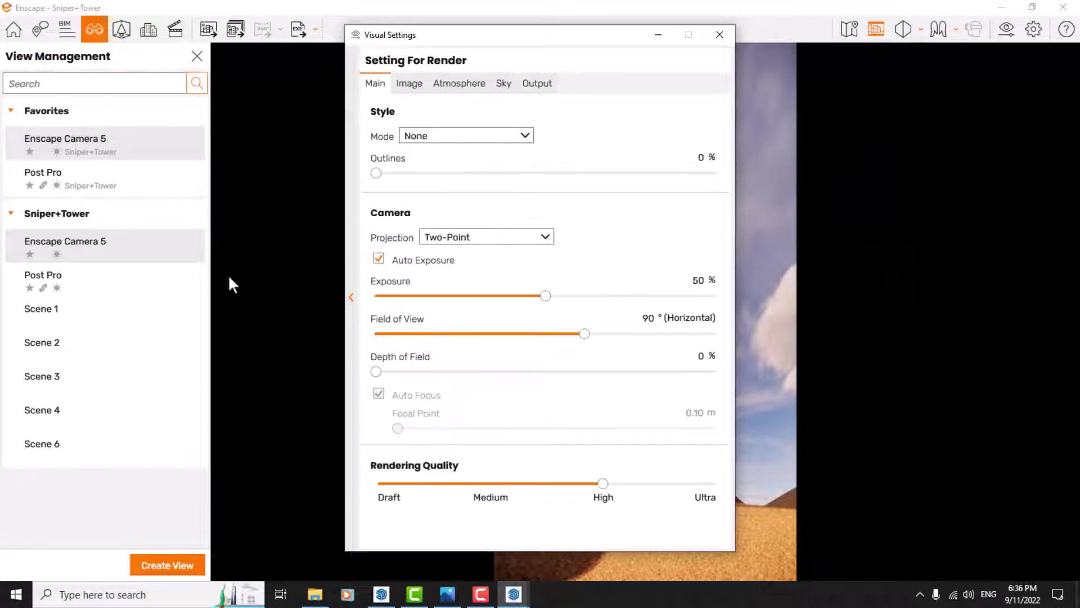
pyautogui.doubleClick(652, 318)
pyautogui.write('20')
pyautogui.click(720, 35)
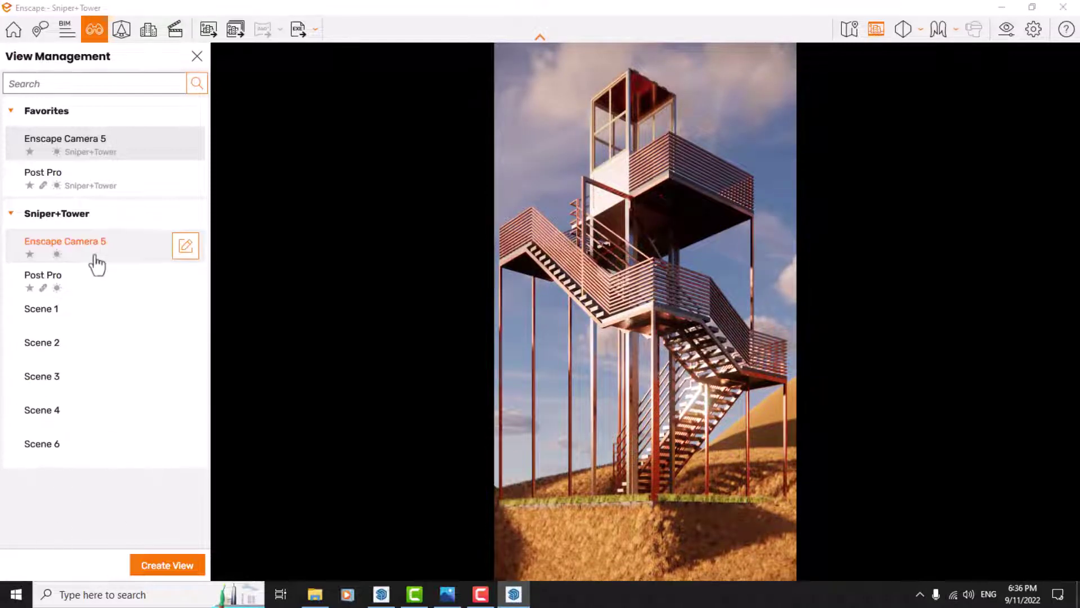
# Link the Setting For Render visual preset to the Enscape Camera 5 view, save the view and close view management.
pyautogui.click(184, 246)
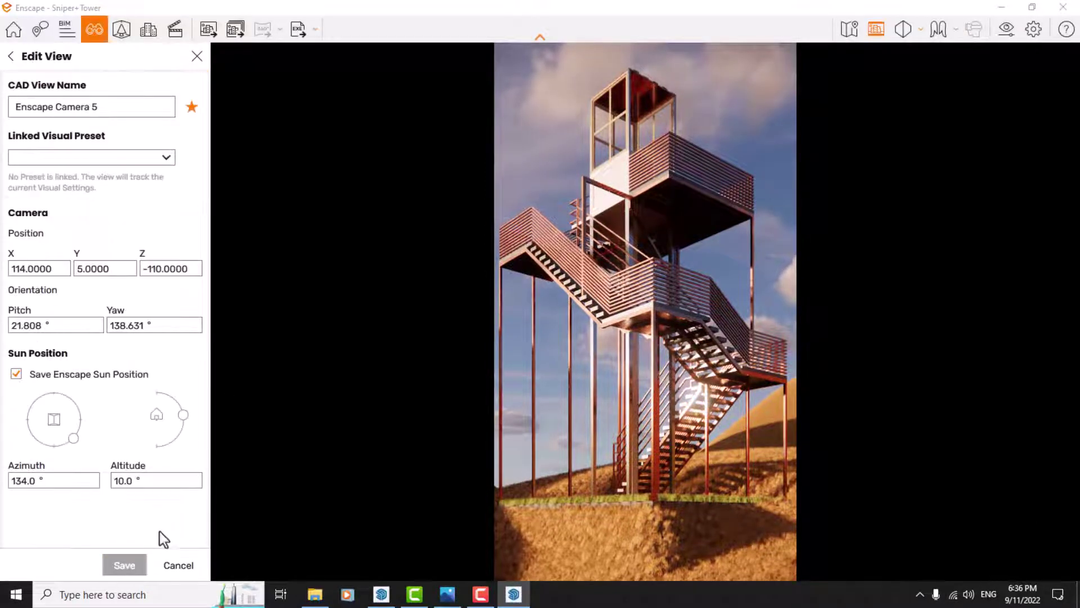
pyautogui.click(72, 158)
pyautogui.click(72, 159)
pyautogui.click(72, 159)
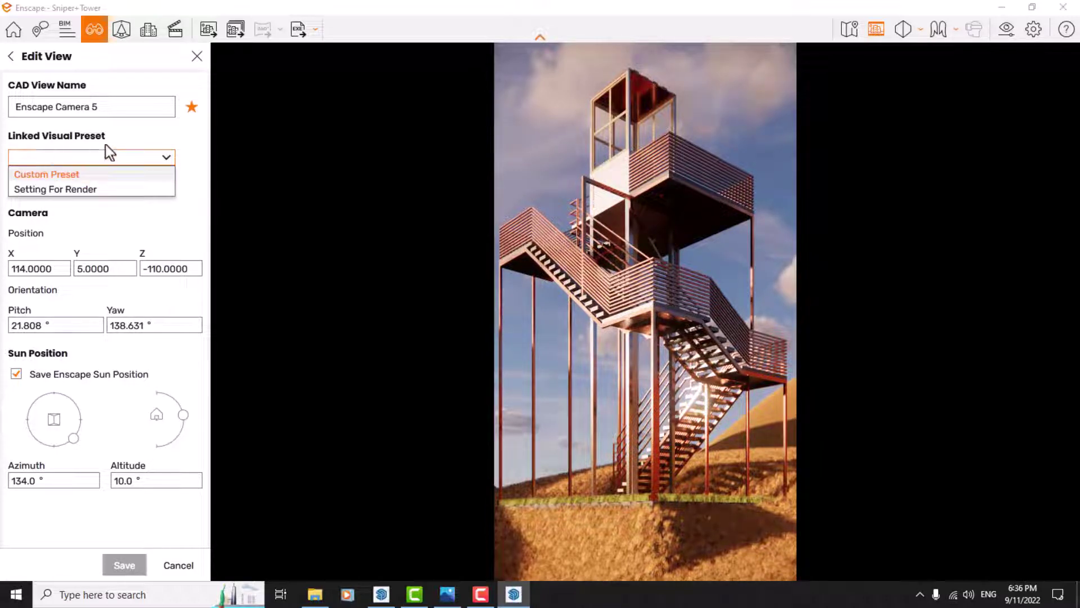
pyautogui.click(54, 190)
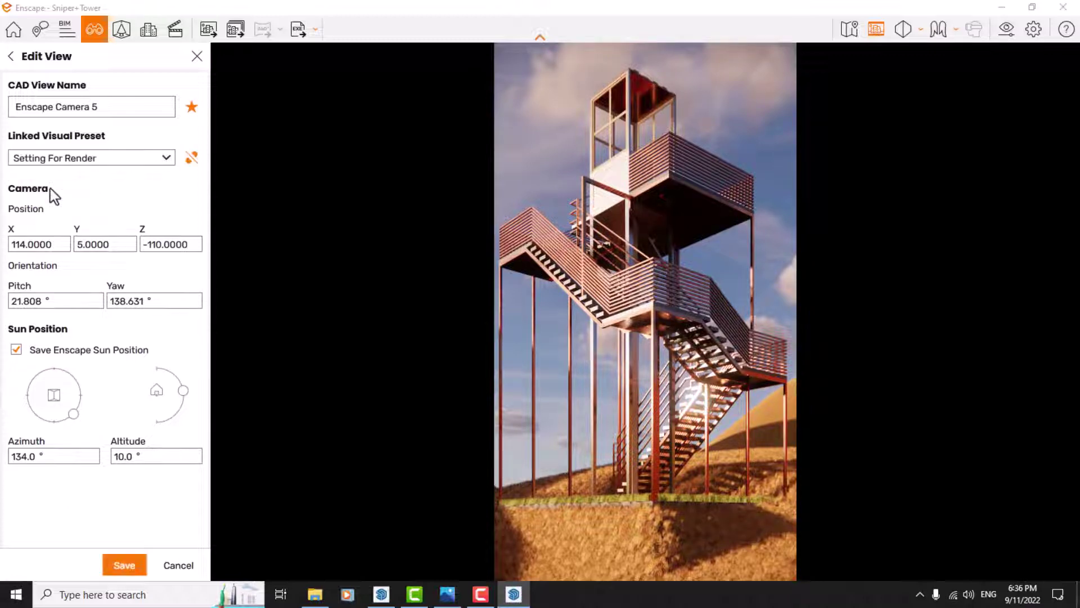
pyautogui.click(113, 563)
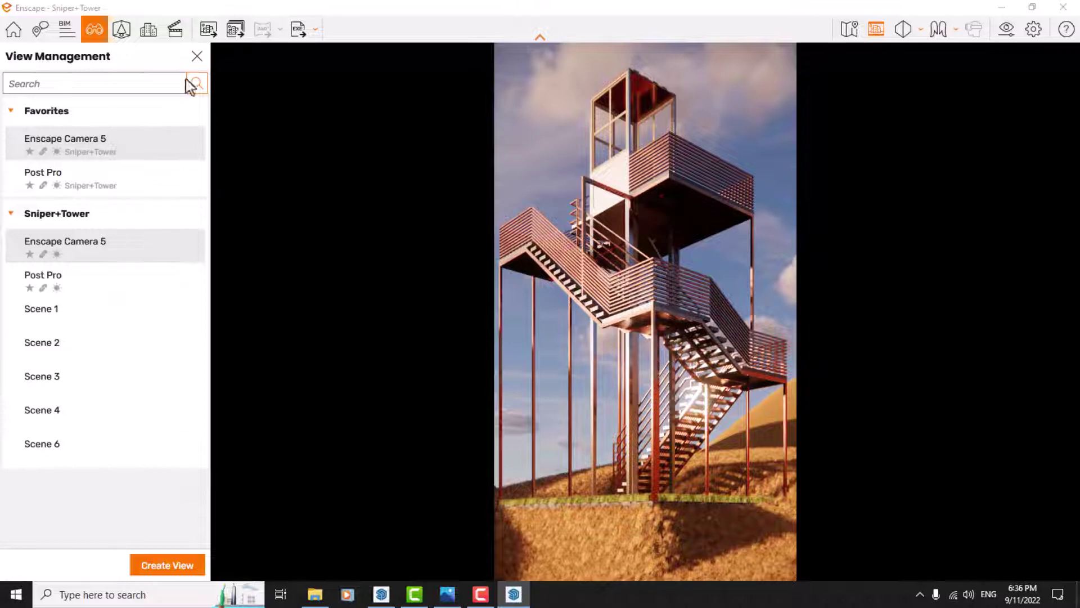
pyautogui.click(197, 55)
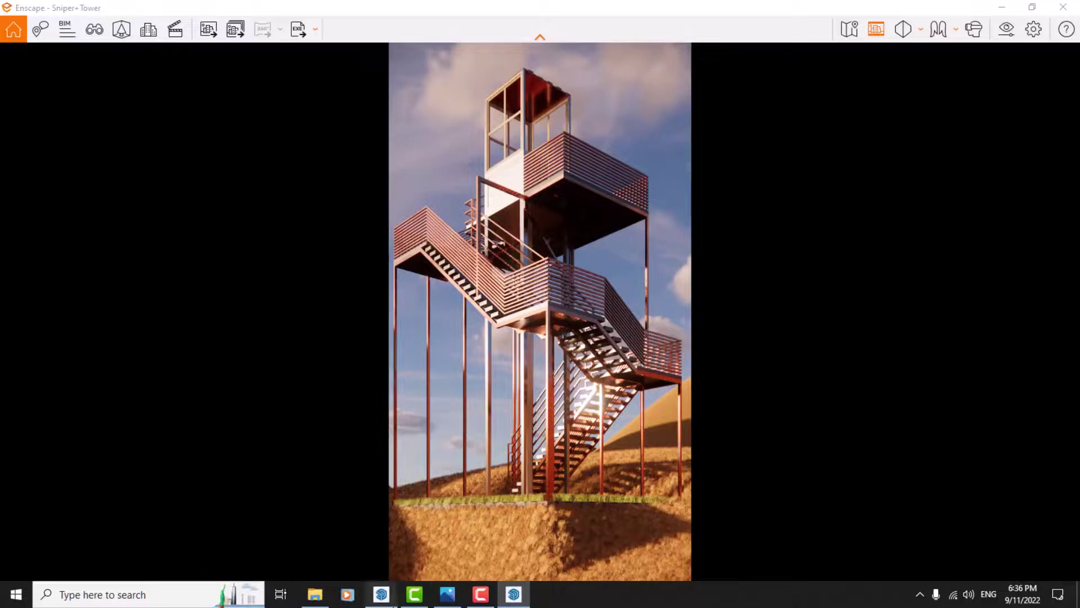
# Switch to Photos and compare Render No_1.jpg with Render_Post-Pro.jpg, examining the tower, railings and surrounding trees up close.
pyautogui.click(455, 597)
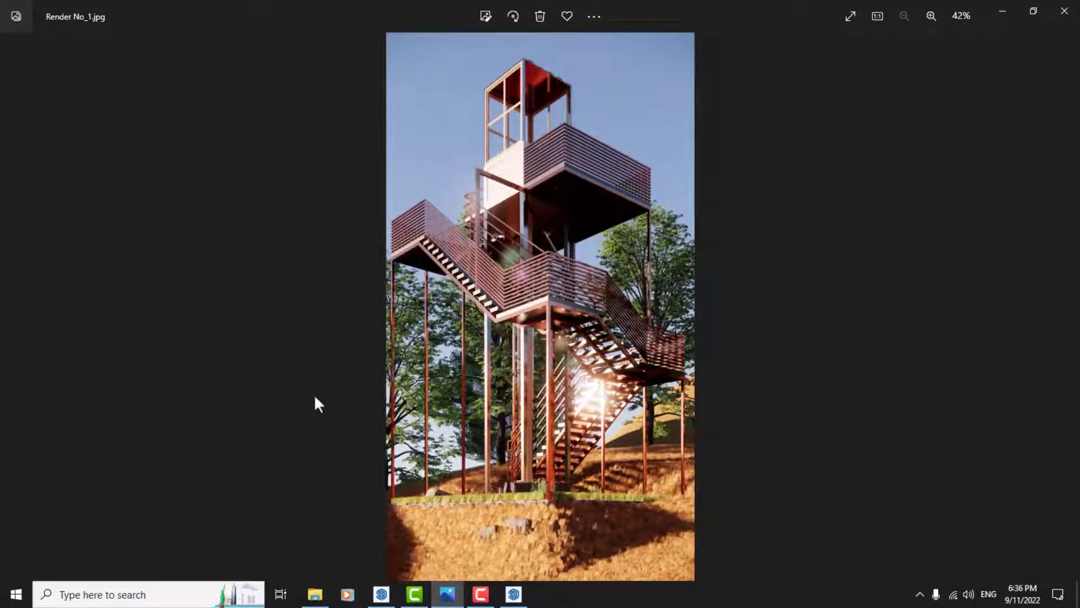
pyautogui.press('Right')
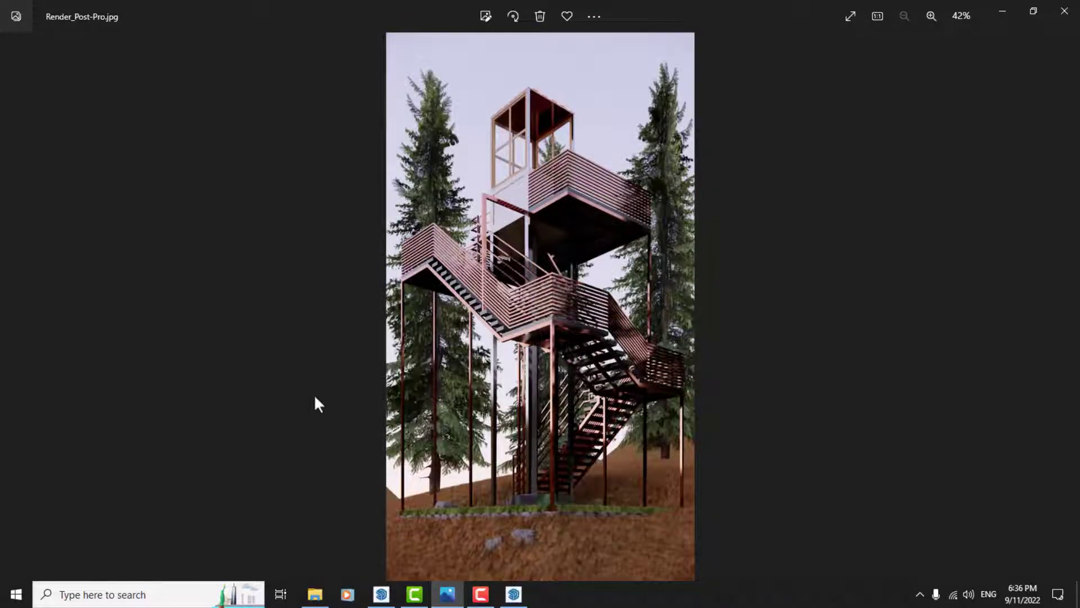
pyautogui.scroll(3, 521, 249)
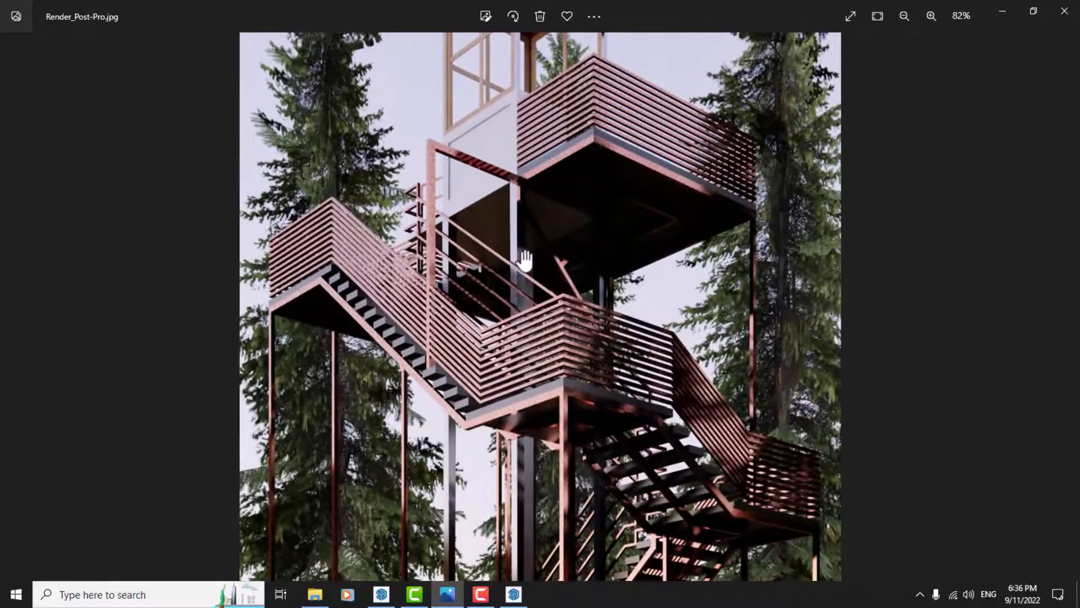
pyautogui.scroll(-3, 524, 260)
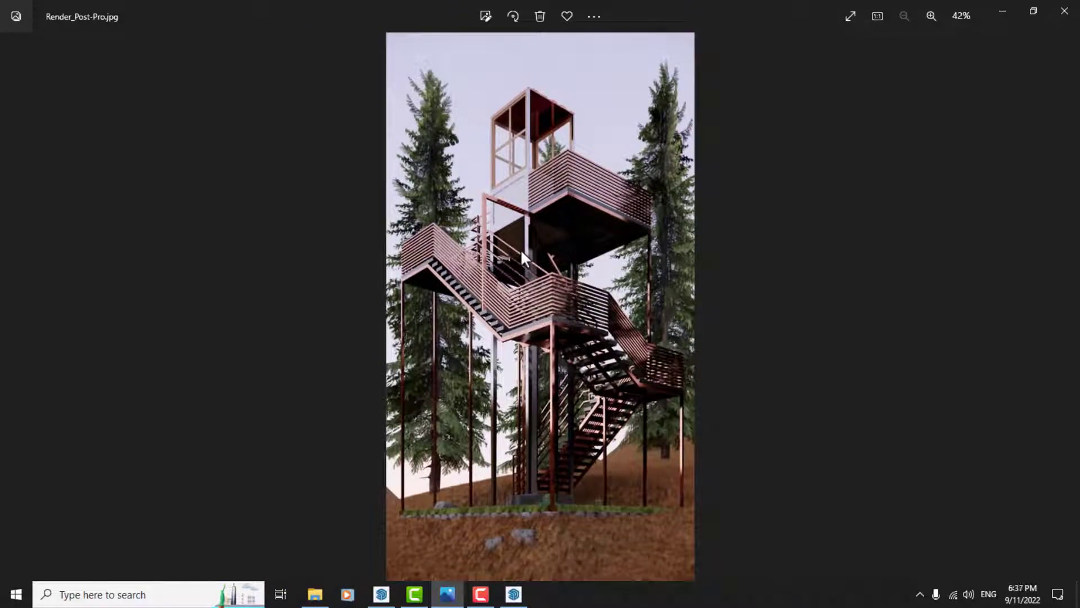
pyautogui.press('Left')
pyautogui.press('Right')
pyautogui.scroll(2, 519, 269)
pyautogui.scroll(4, 535, 344)
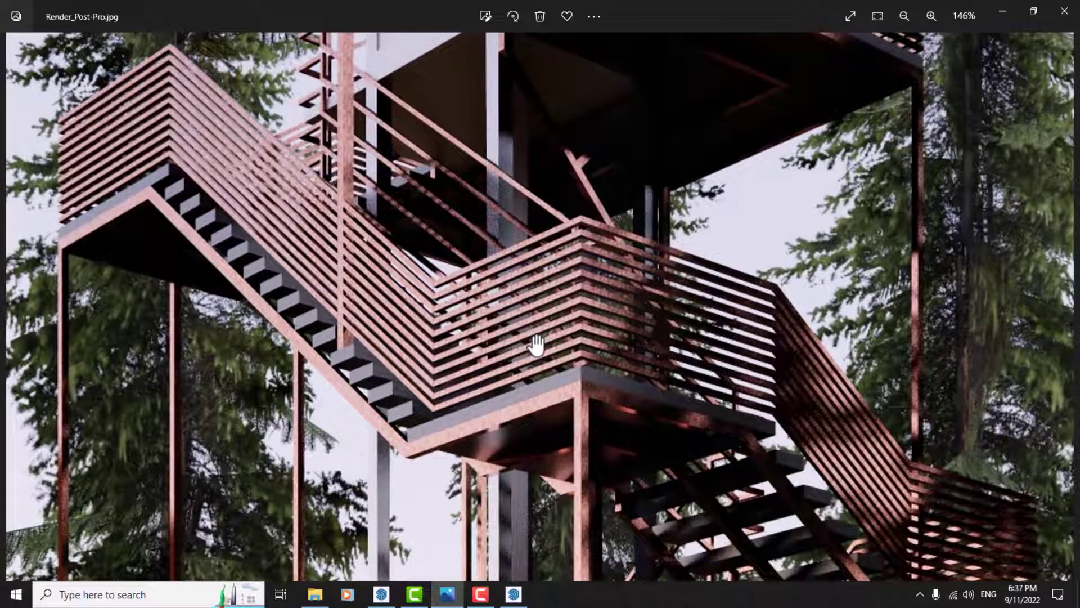
pyautogui.scroll(-5, 535, 344)
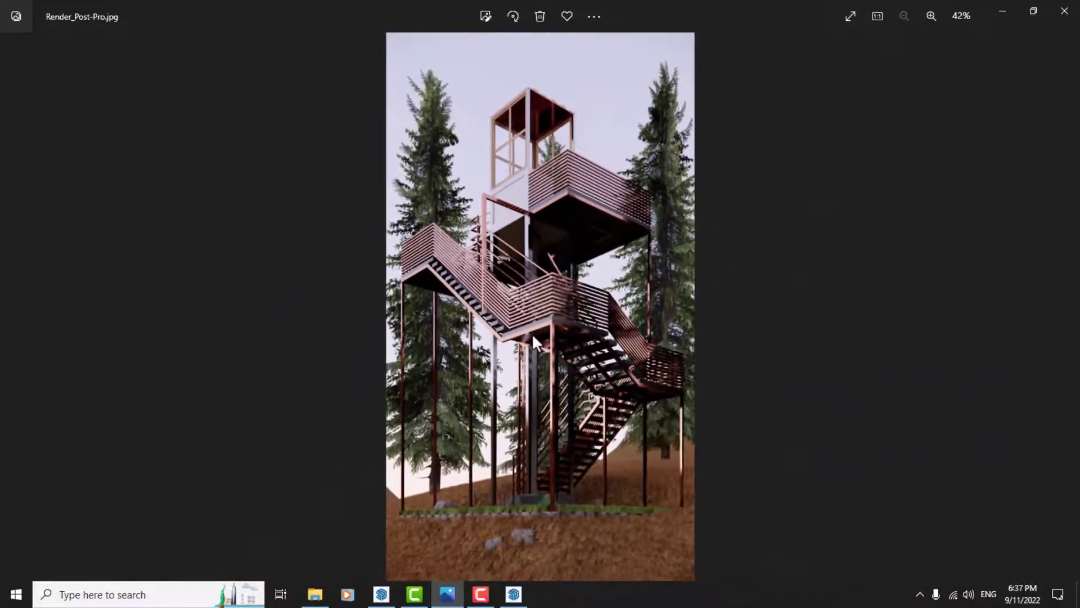
pyautogui.press('Left')
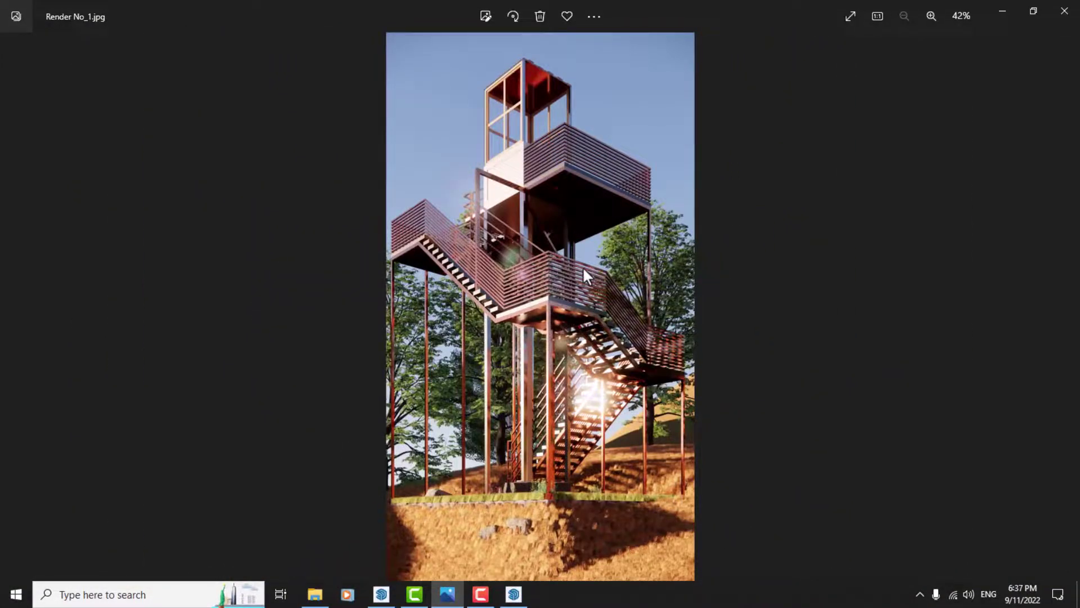
pyautogui.press('Right')
pyautogui.scroll(4, 538, 276)
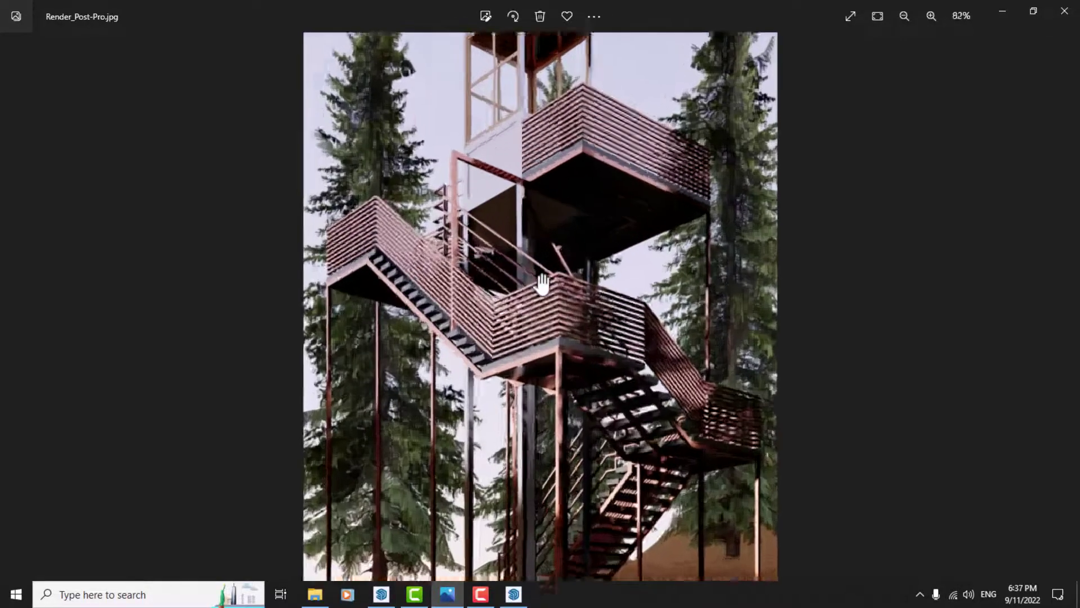
pyautogui.scroll(5, 487, 271)
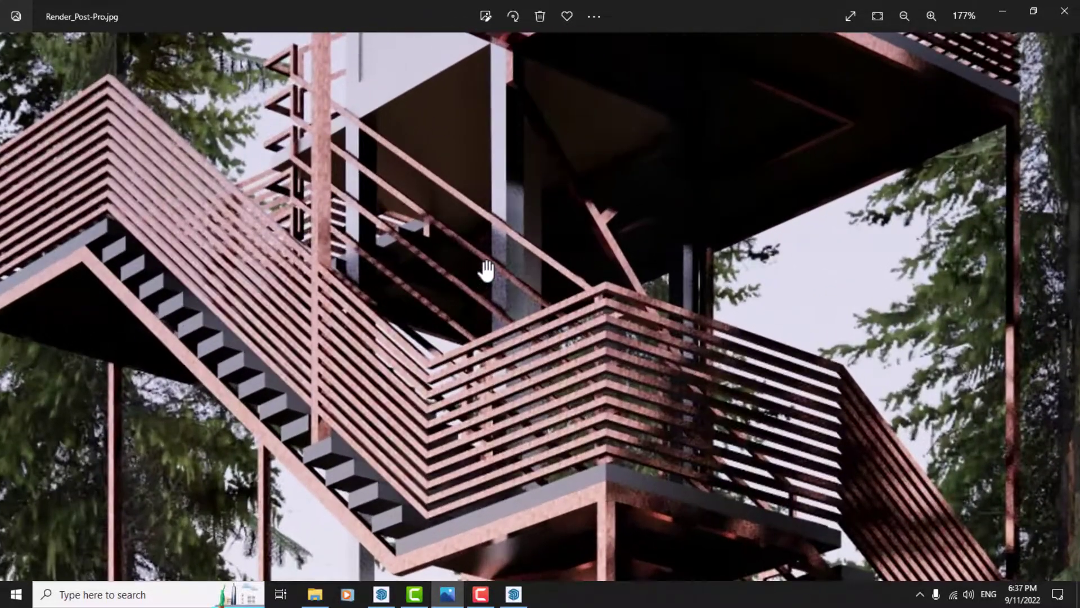
pyautogui.scroll(-9, 486, 272)
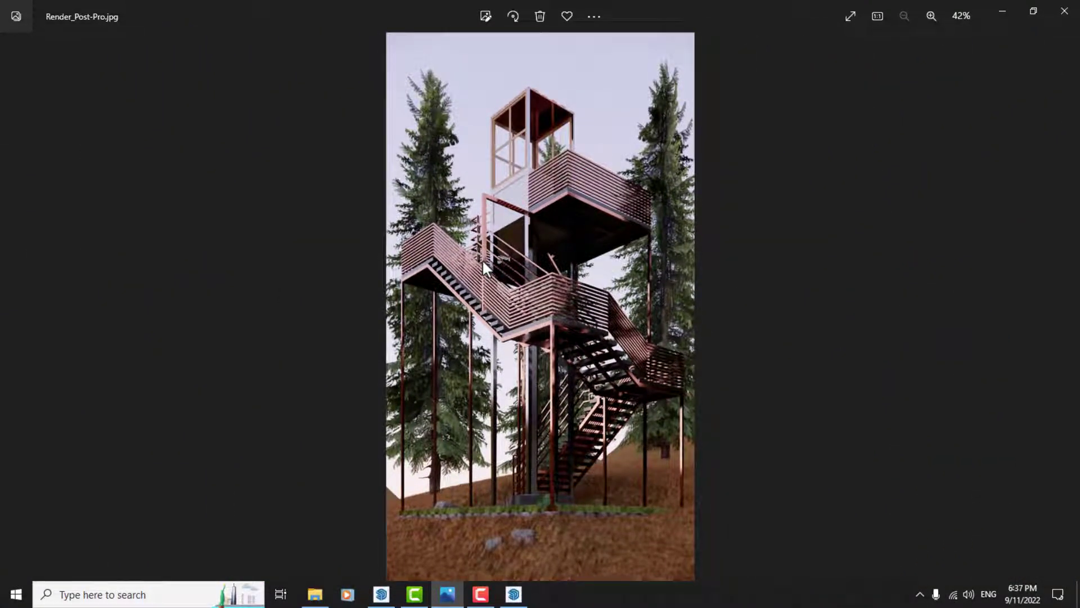
pyautogui.press('Left')
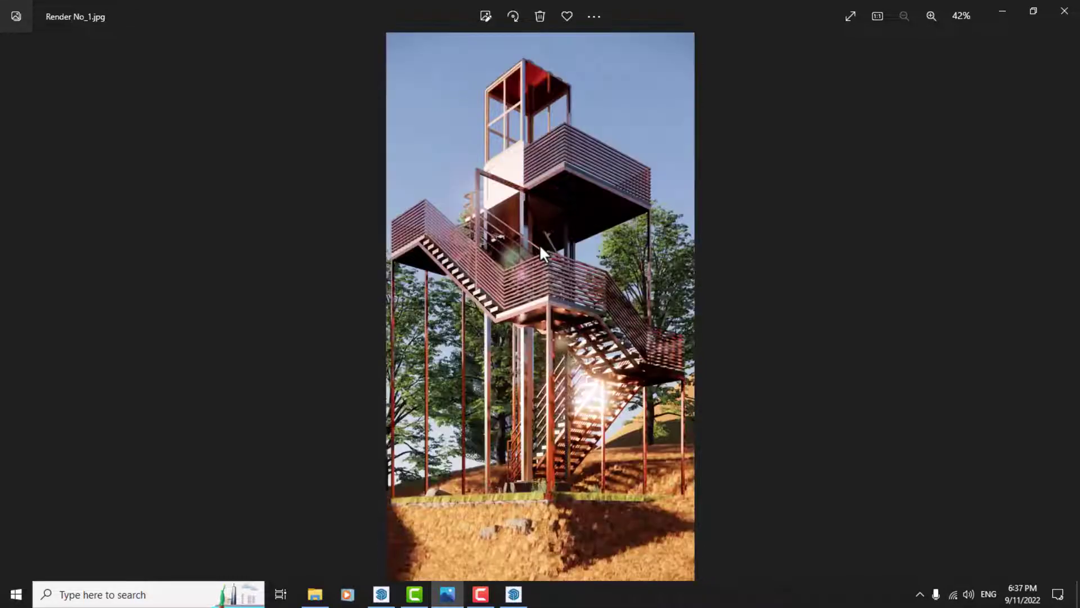
pyautogui.press('Right')
pyautogui.press('Left')
pyautogui.press('Right')
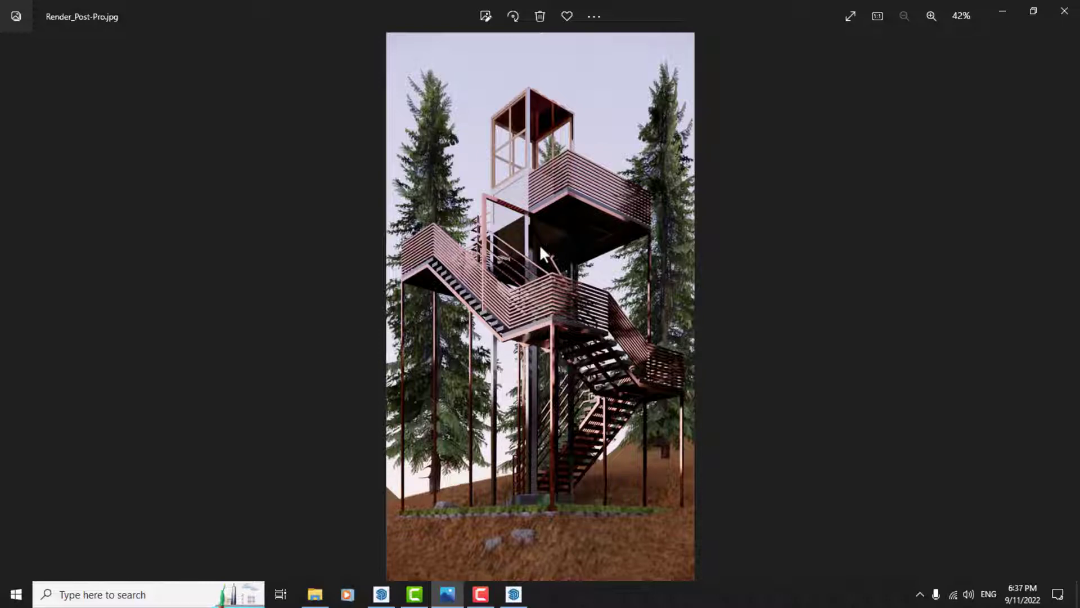
pyautogui.press('Left')
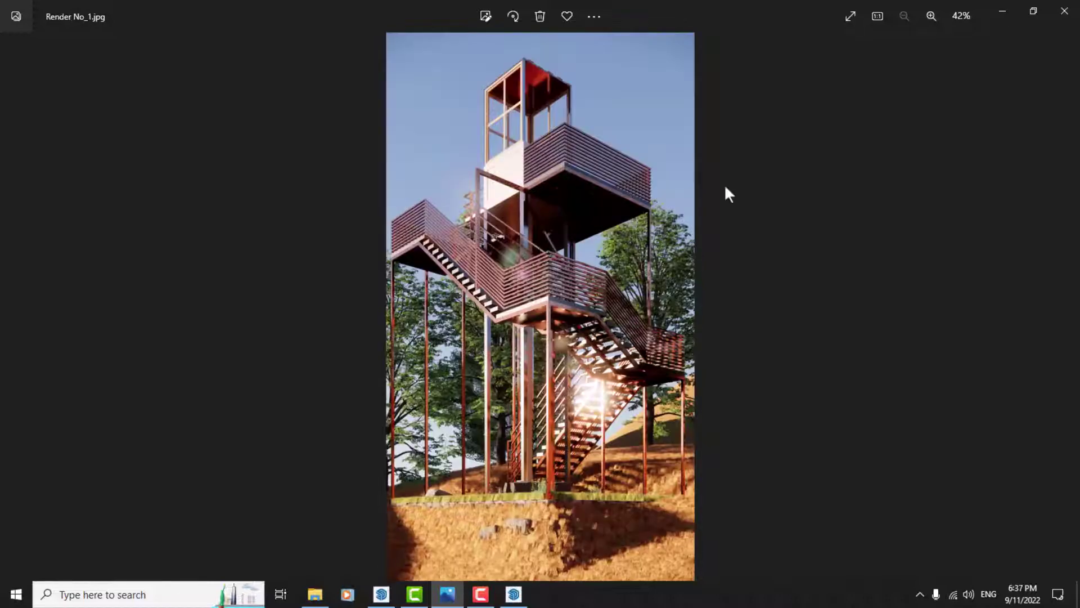
pyautogui.click(1003, 11)
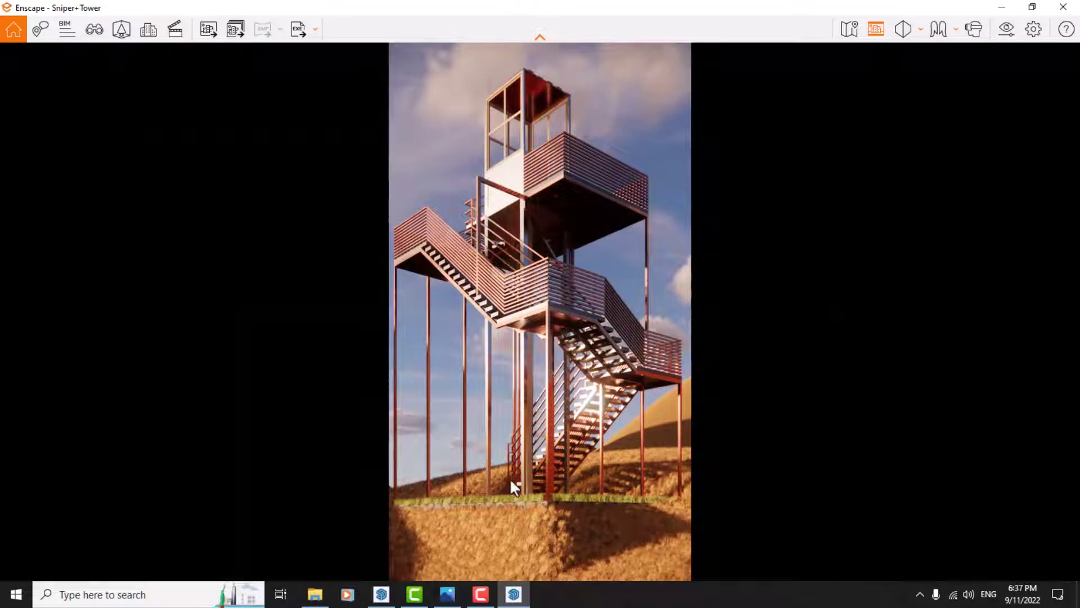
# Arrange the SketchUp and Enscape windows side by side and frame the whole tower and its base from above in SketchUp.
pyautogui.moveTo(661, 15); pyautogui.dragTo(1077, 146)
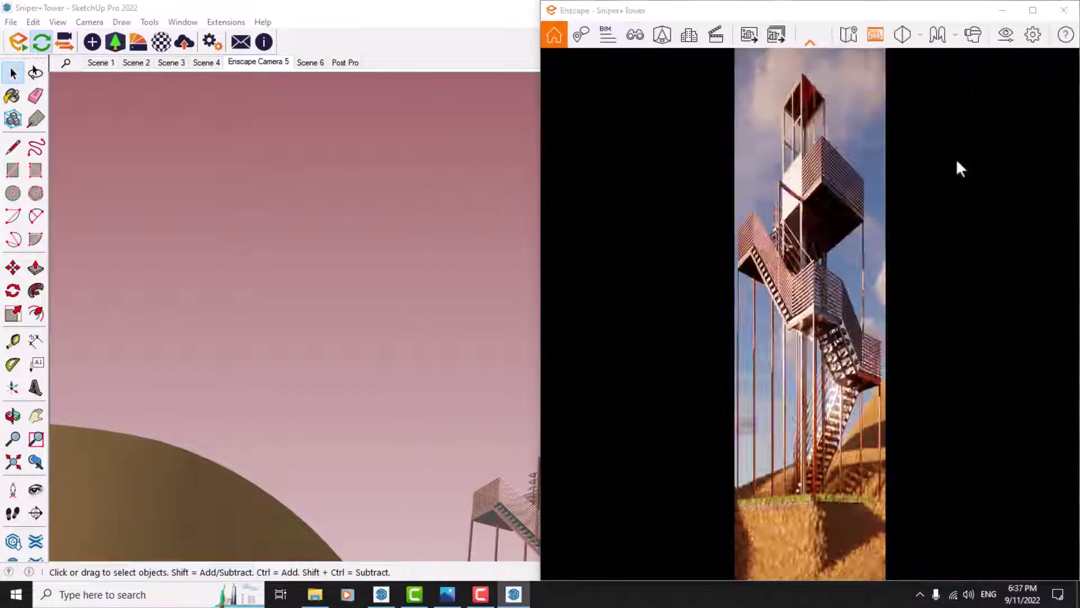
pyautogui.click(357, 148)
pyautogui.moveTo(337, 290)
pyautogui.mouseDown()
pyautogui.moveTo(355, 248)
pyautogui.moveTo(347, 307)
pyautogui.moveTo(388, 322)
pyautogui.mouseUp()
pyautogui.moveTo(387, 322); pyautogui.dragTo(392, 363, button='middle')
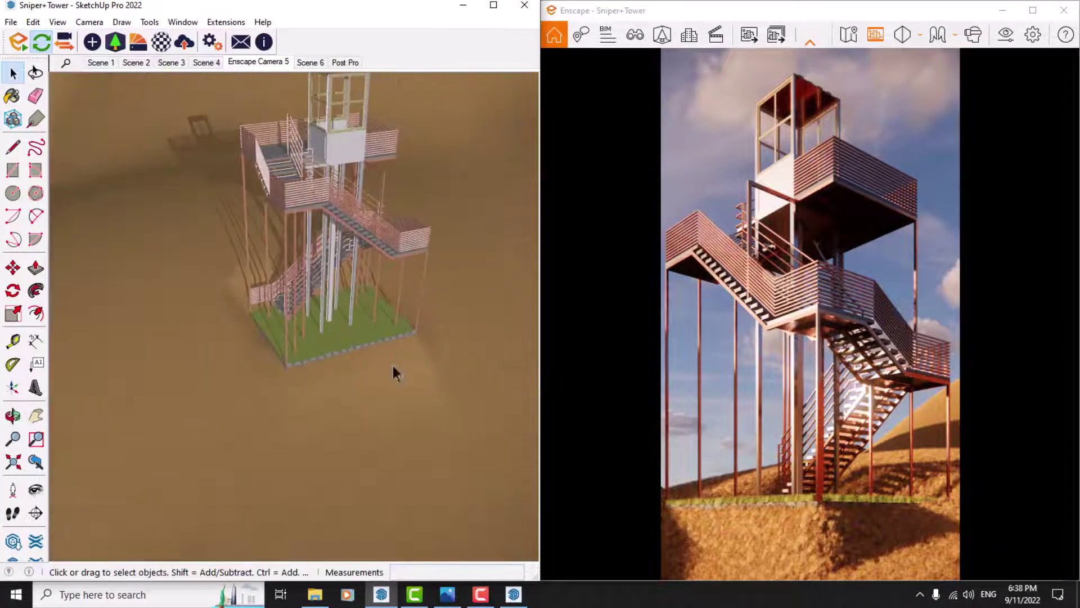
pyautogui.scroll(6, 202, 290)
pyautogui.scroll(-5, 189, 292)
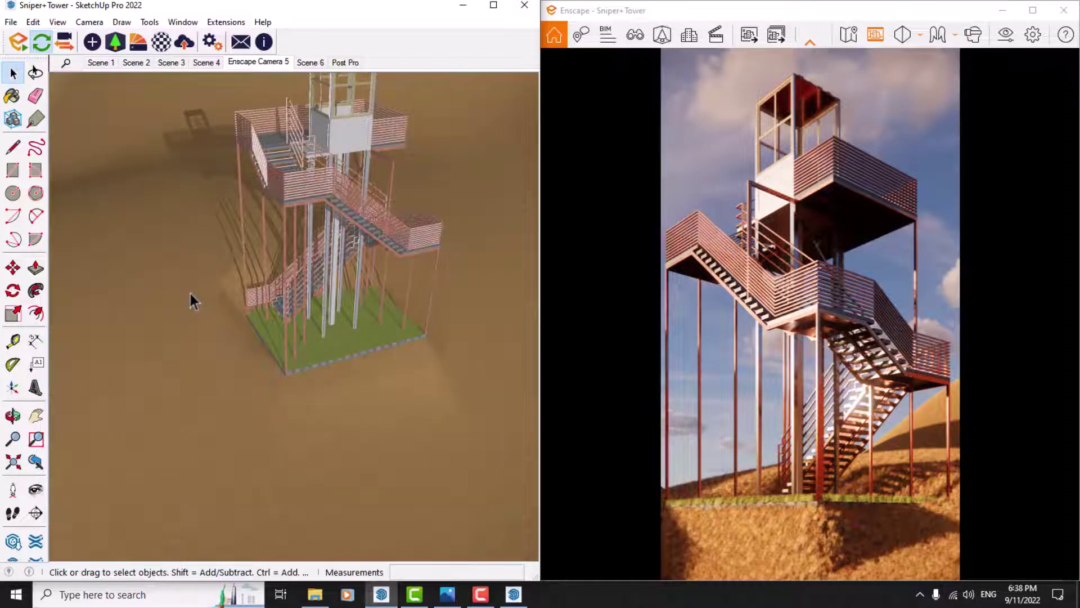
# Open the Enscape Asset Library and place it side by side with the SketchUp model window.
pyautogui.click(115, 44)
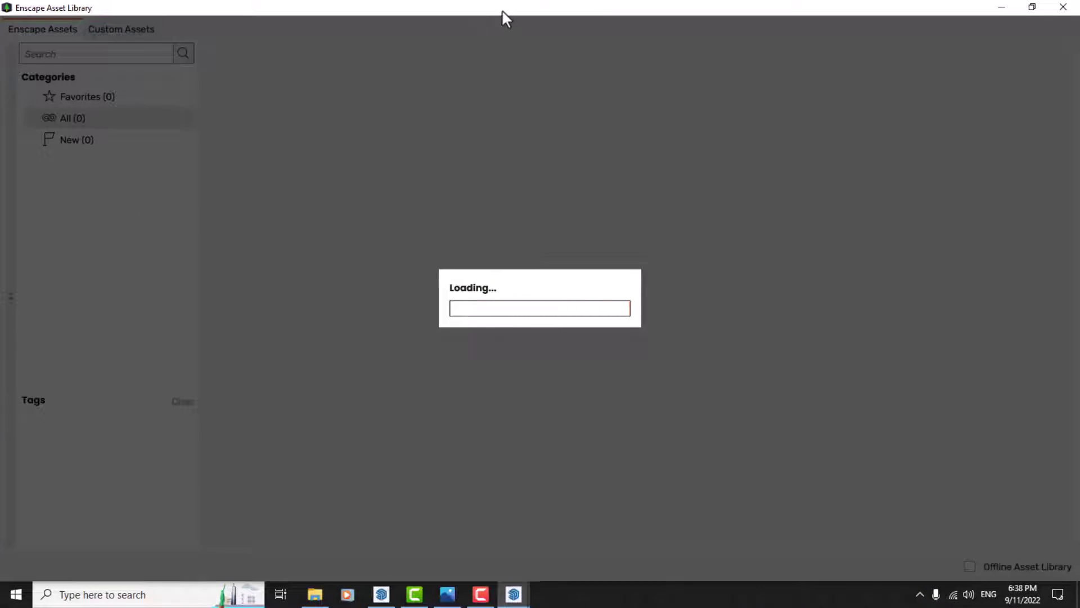
pyautogui.moveTo(502, 9)
pyautogui.mouseDown()
pyautogui.moveTo(16, 75)
pyautogui.moveTo(2, 144)
pyautogui.mouseUp()
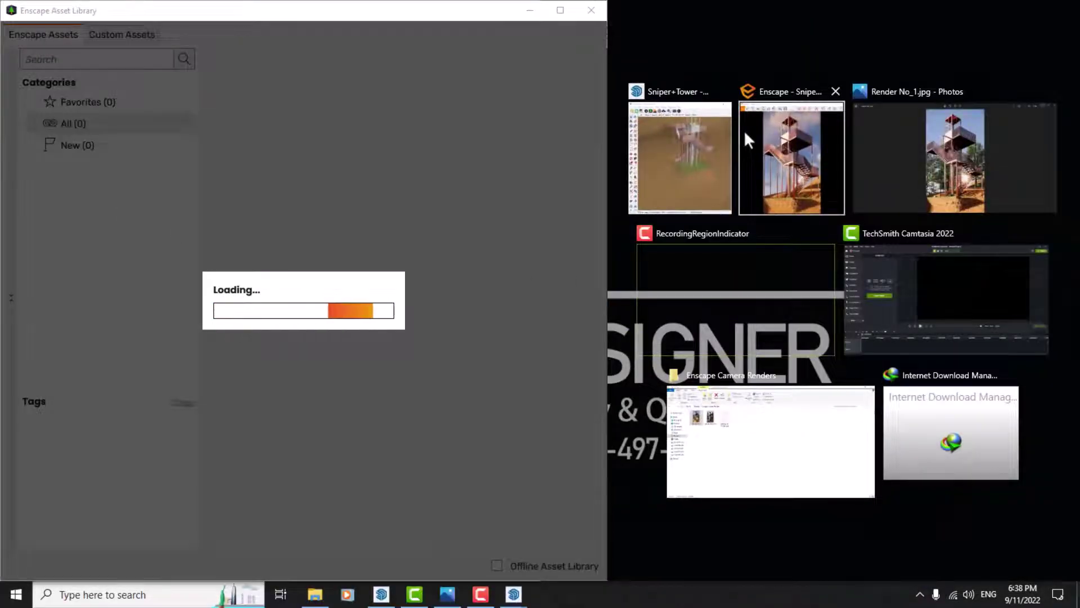
pyautogui.click(670, 148)
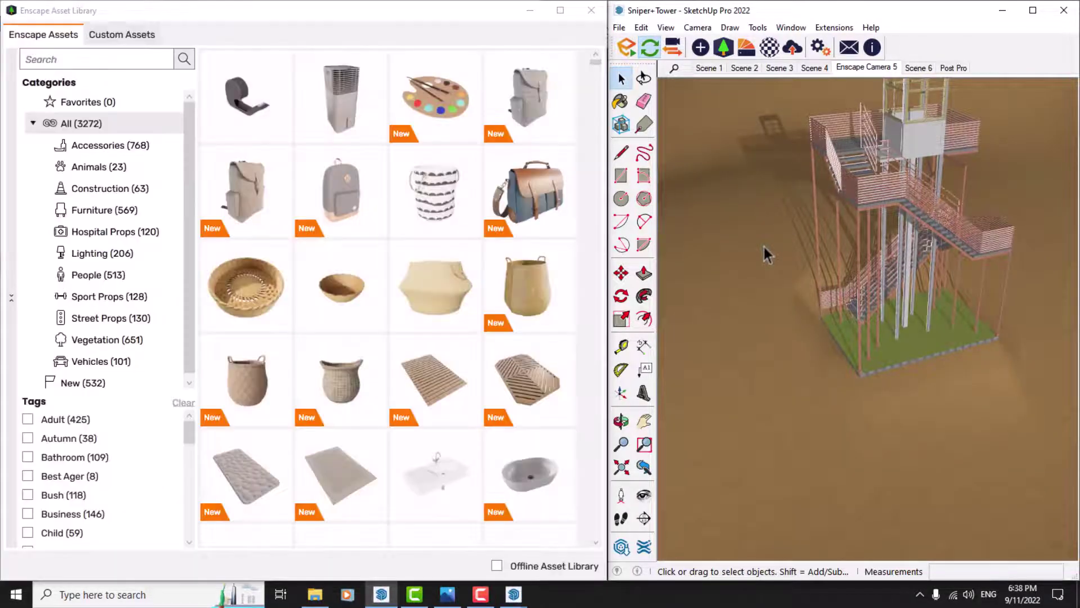
# Filter the asset library's Vegetation category to assets tagged both Autumn and Tree.
pyautogui.click(94, 340)
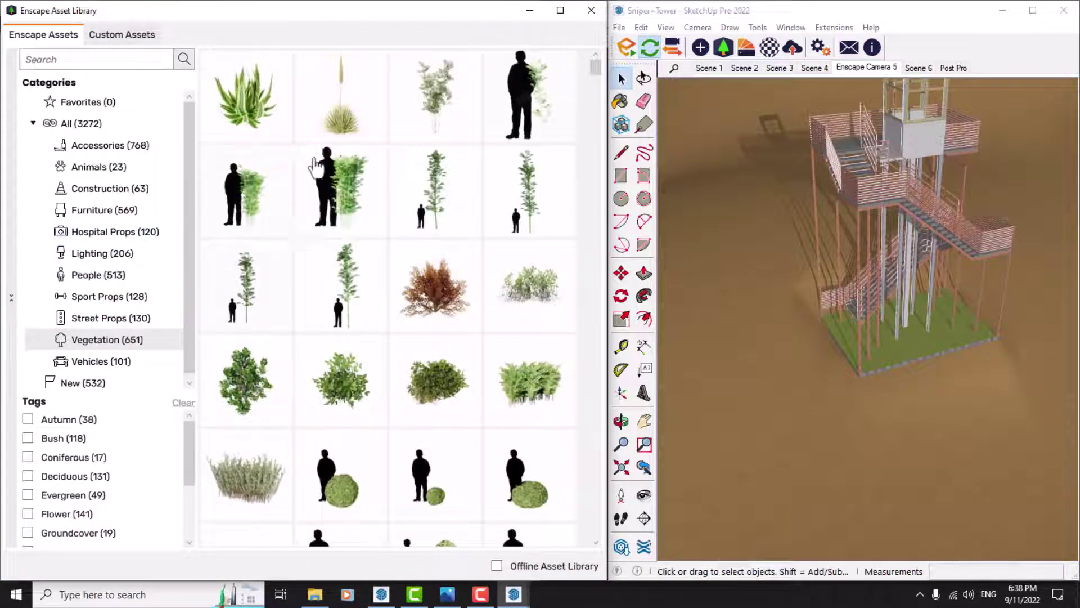
pyautogui.scroll(-5, 316, 166)
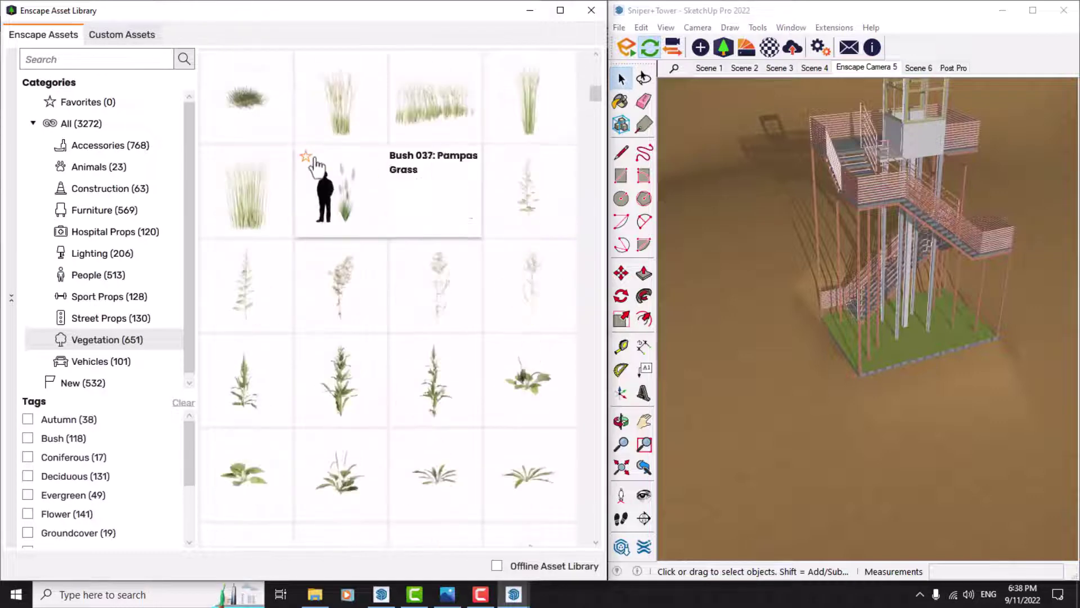
pyautogui.scroll(-5, 317, 166)
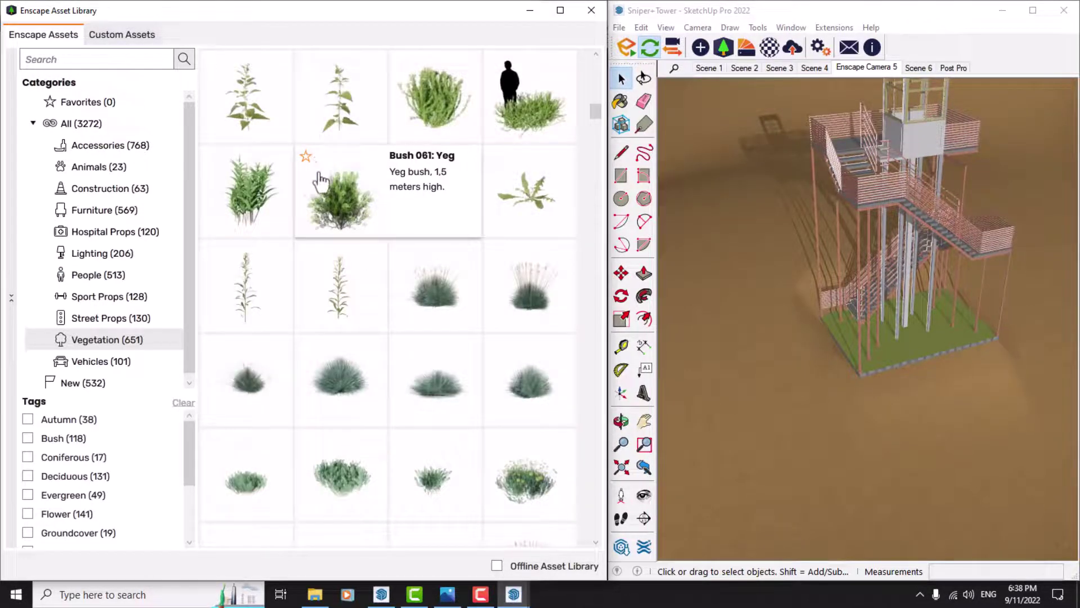
pyautogui.scroll(10, 386, 304)
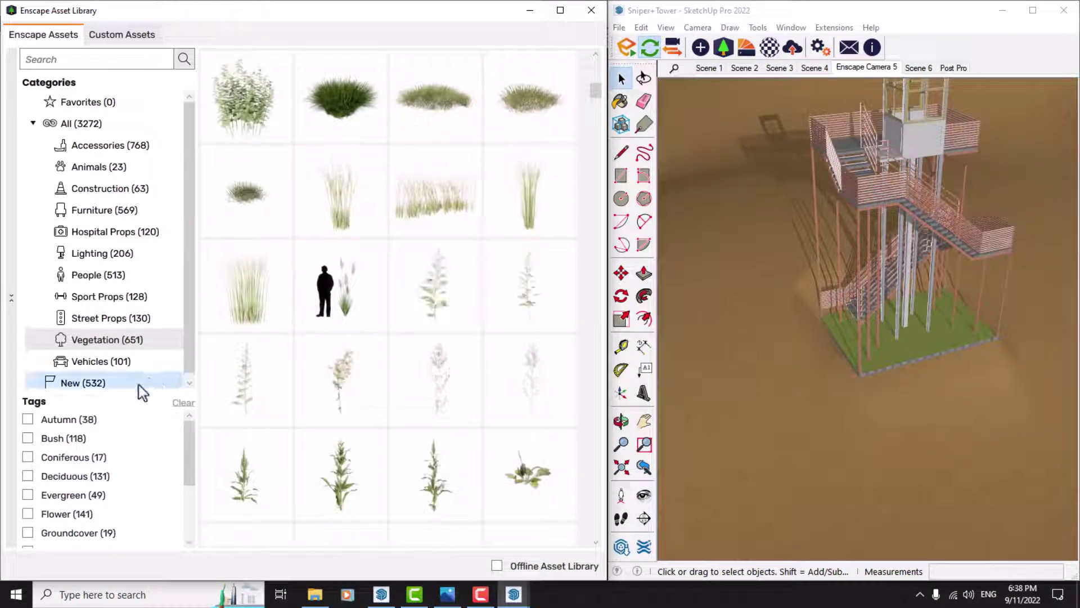
pyautogui.click(33, 426)
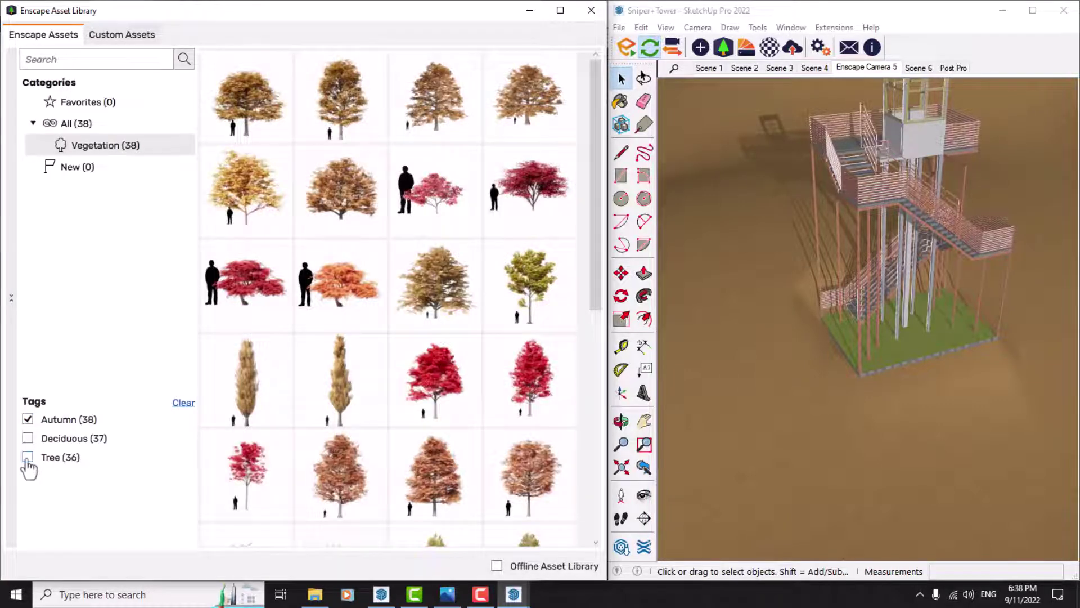
pyautogui.click(27, 457)
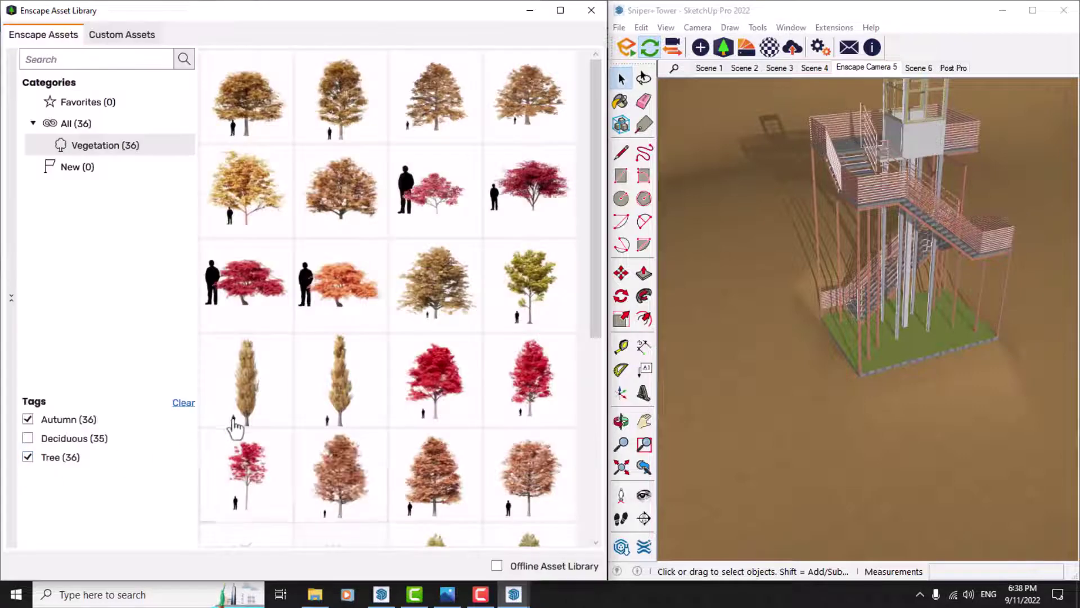
# Pick a yellow-brown autumn tree from the filtered assets and place one on the ground beside the tower in SketchUp.
pyautogui.moveTo(236, 424)
pyautogui.moveTo(291, 183)
pyautogui.scroll(-3, 292, 183)
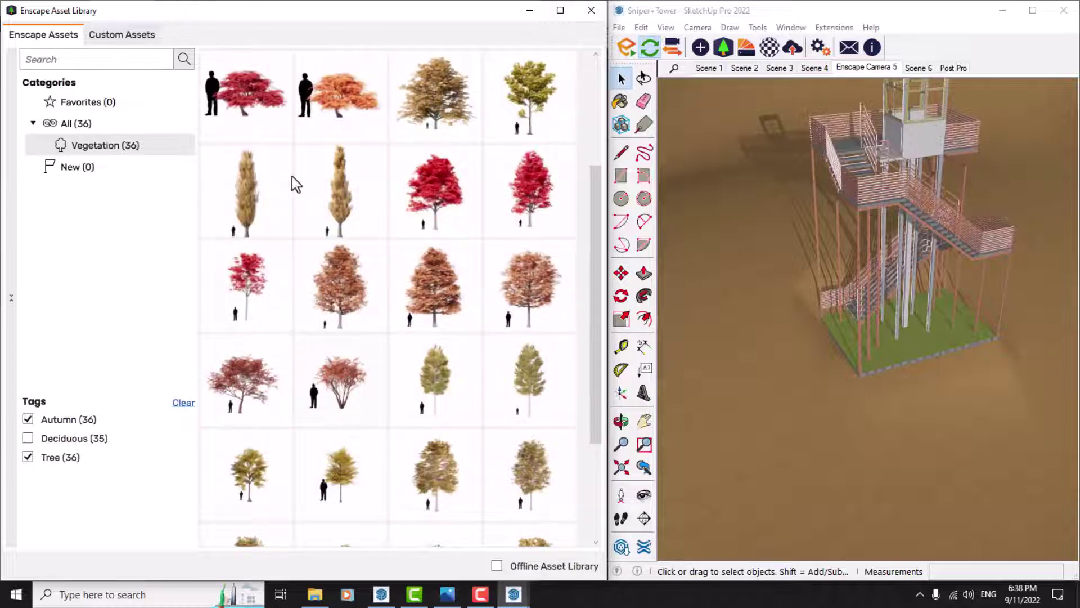
pyautogui.scroll(-2, 292, 176)
pyautogui.scroll(-2, 437, 309)
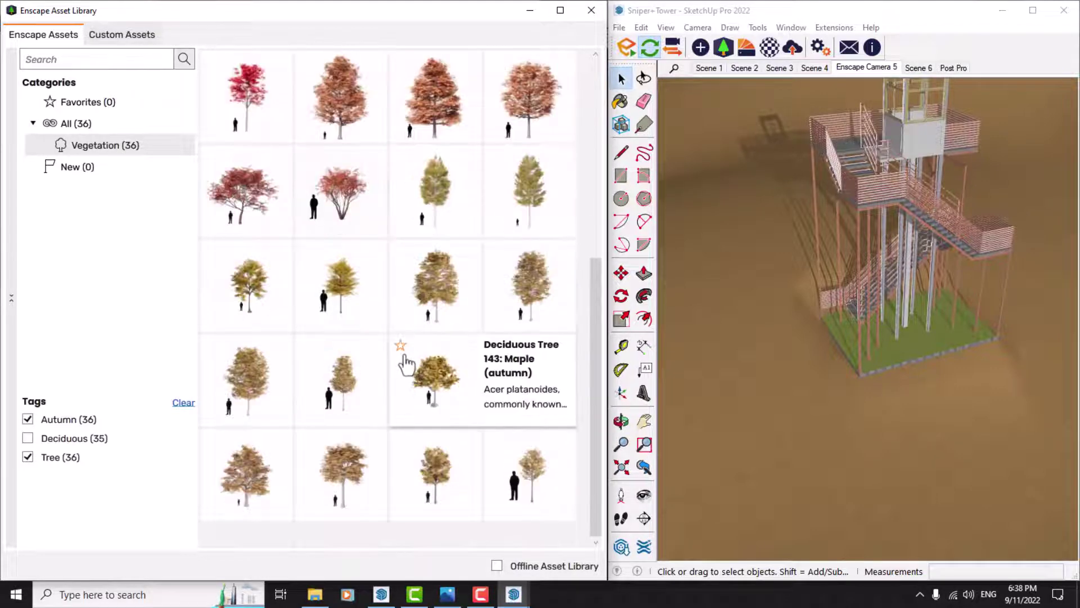
pyautogui.click(526, 315)
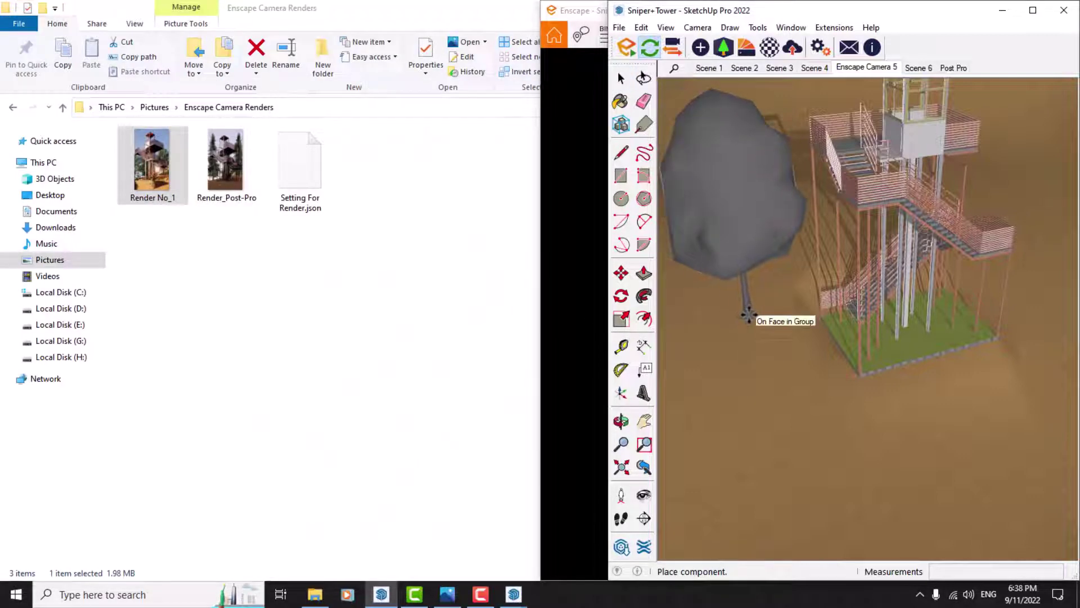
pyautogui.click(749, 315)
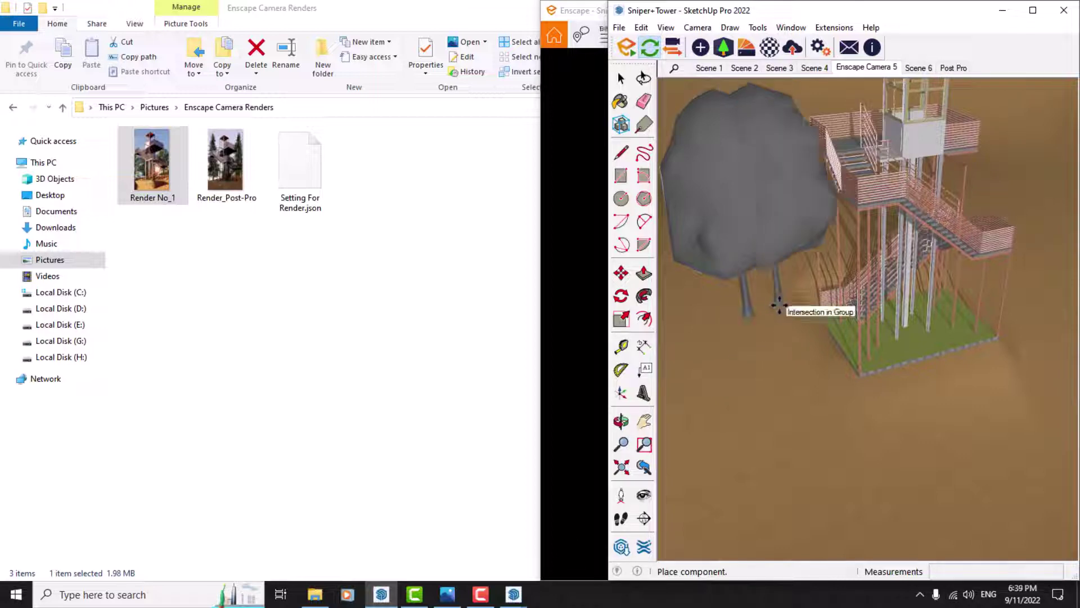
pyautogui.press('Escape')
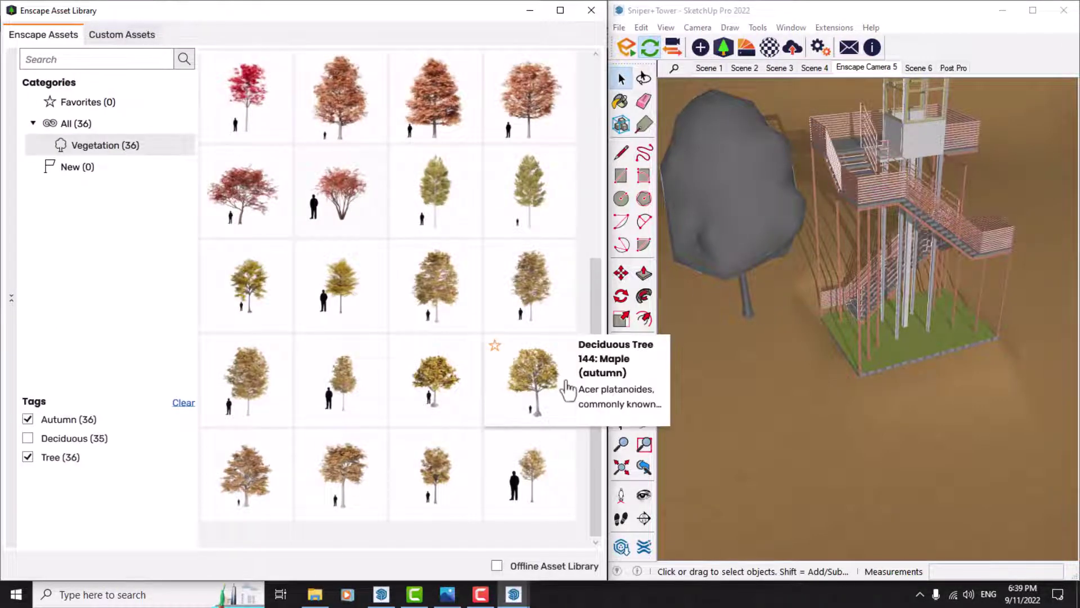
# Bring the Enscape render back into view and arrange it side by side with the SketchUp model.
pyautogui.hotkey('alt', 'Tab')
pyautogui.hotkey('alt', 'Tab')
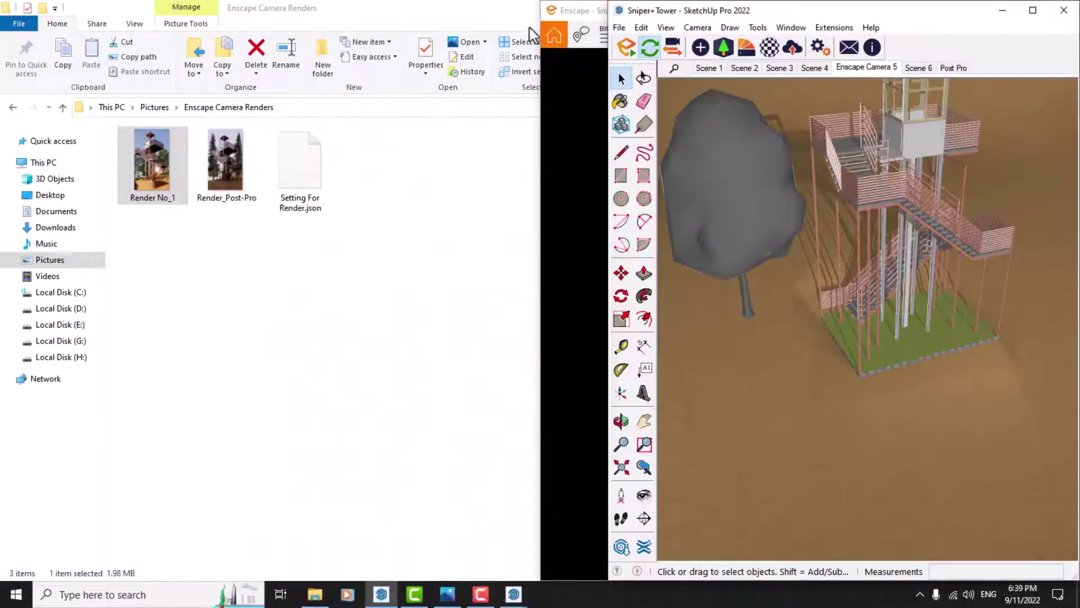
pyautogui.moveTo(573, 15); pyautogui.dragTo(1079, 194)
pyautogui.click(47, 139)
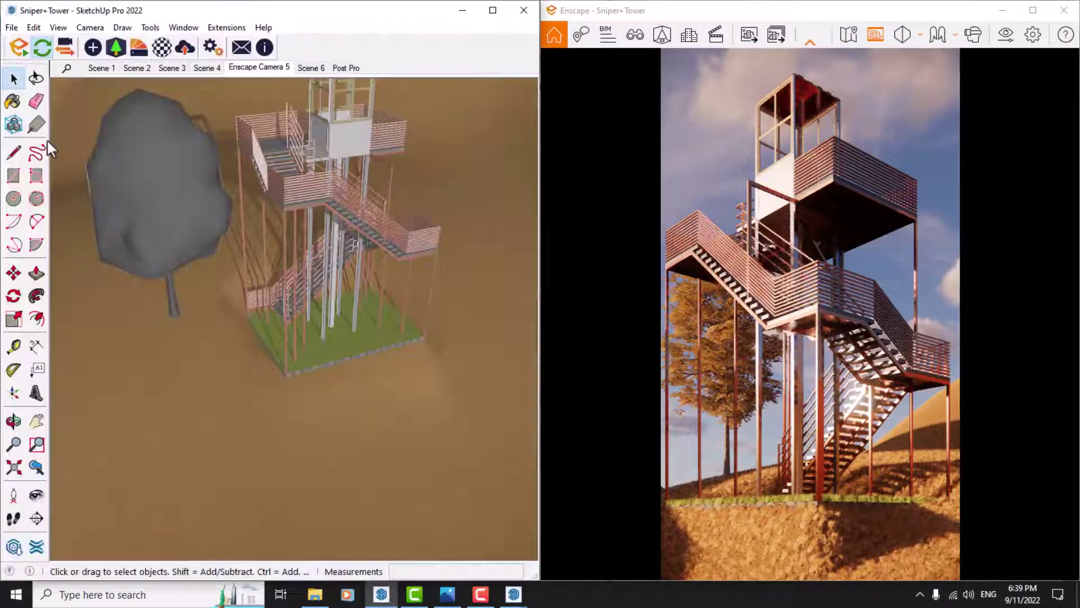
# Move the placed tree 0.2 m down along the blue axis so its trunk base sinks into the terrain.
pyautogui.scroll(-5, 394, 293)
pyautogui.moveTo(390, 302)
pyautogui.mouseDown(button='middle')
pyautogui.moveTo(260, 295)
pyautogui.moveTo(248, 95)
pyautogui.mouseUp(button='middle')
pyautogui.scroll(7, 302, 289)
pyautogui.click(272, 133)
pyautogui.moveTo(271, 132); pyautogui.dragTo(338, 265, button='middle')
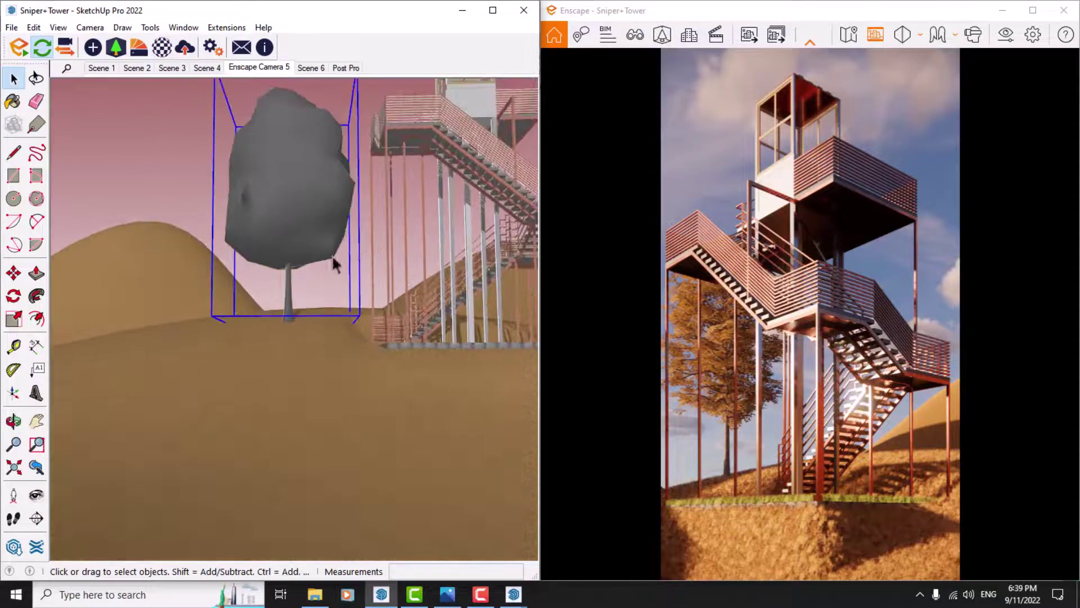
pyautogui.press('m')
pyautogui.click(12, 272)
pyautogui.scroll(3, 357, 172)
pyautogui.scroll(-3, 356, 172)
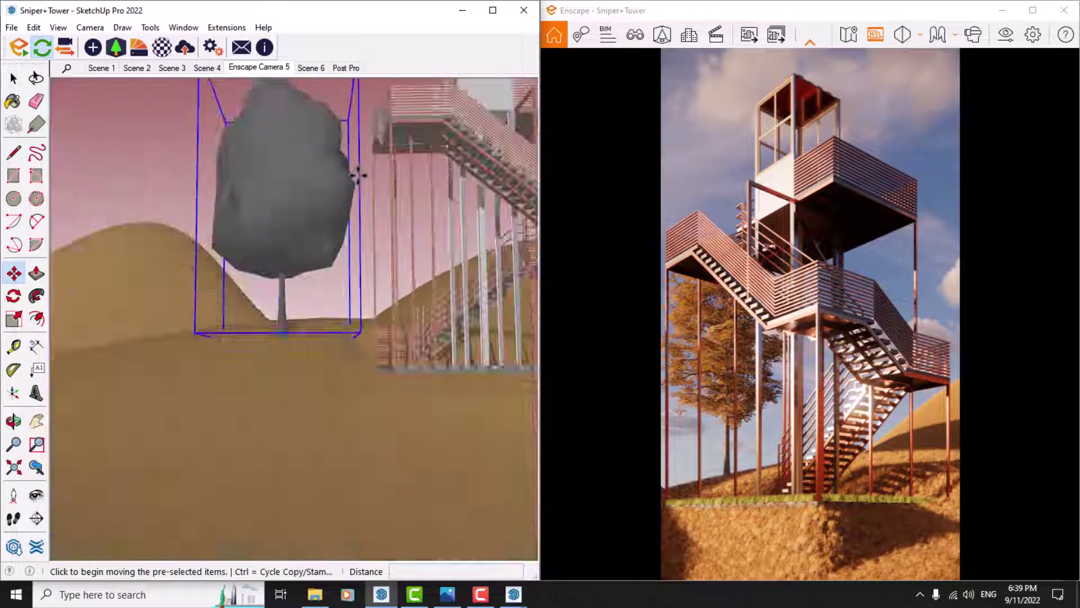
pyautogui.scroll(3, 358, 169)
pyautogui.moveTo(358, 170)
pyautogui.mouseDown(button='middle')
pyautogui.moveTo(236, 417)
pyautogui.moveTo(288, 332)
pyautogui.moveTo(285, 313)
pyautogui.moveTo(369, 191)
pyautogui.mouseUp(button='middle')
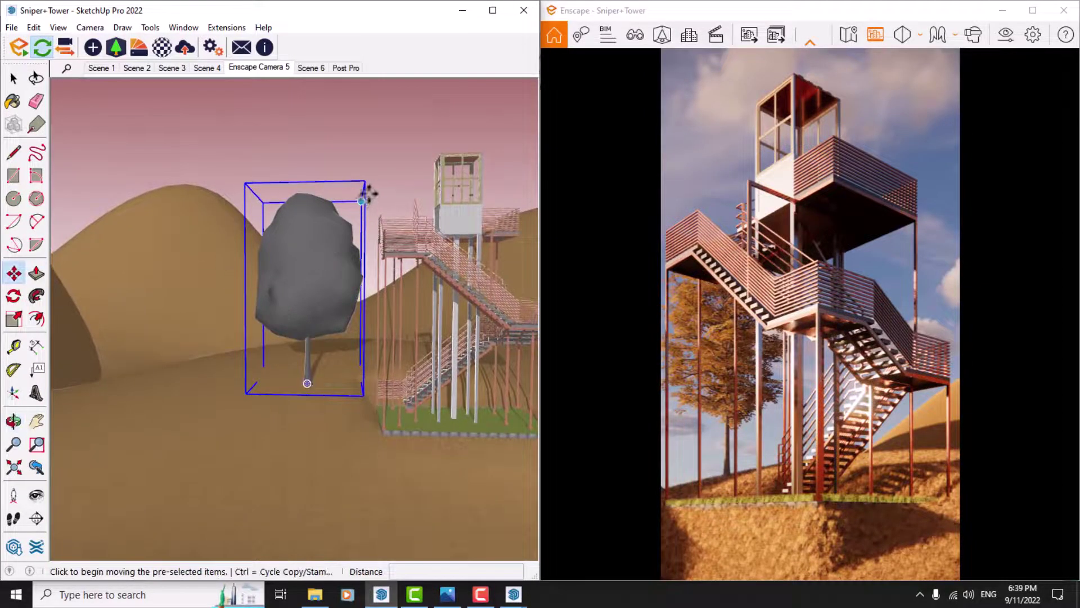
pyautogui.click(369, 190)
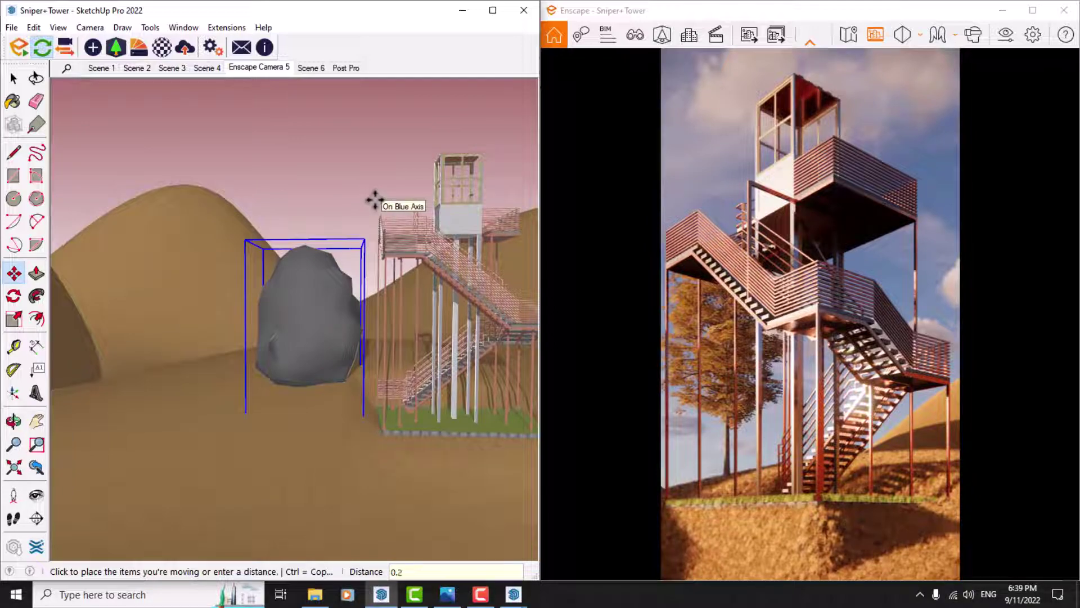
pyautogui.click(374, 198)
# Copy the tree from its trunk base to a spot on the slope about 3.6 m away, behind the tower.
pyautogui.moveTo(373, 198)
pyautogui.mouseDown(button='middle')
pyautogui.moveTo(603, 482)
pyautogui.moveTo(371, 280)
pyautogui.mouseUp(button='middle')
pyautogui.scroll(4, 275, 407)
pyautogui.scroll(6, 294, 332)
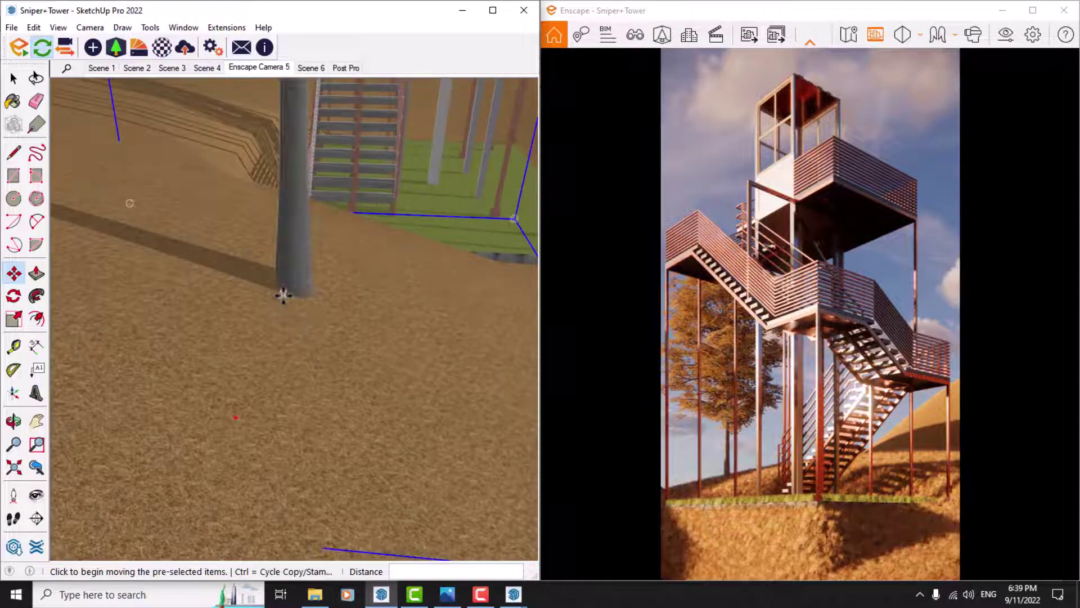
pyautogui.press('ctrl')
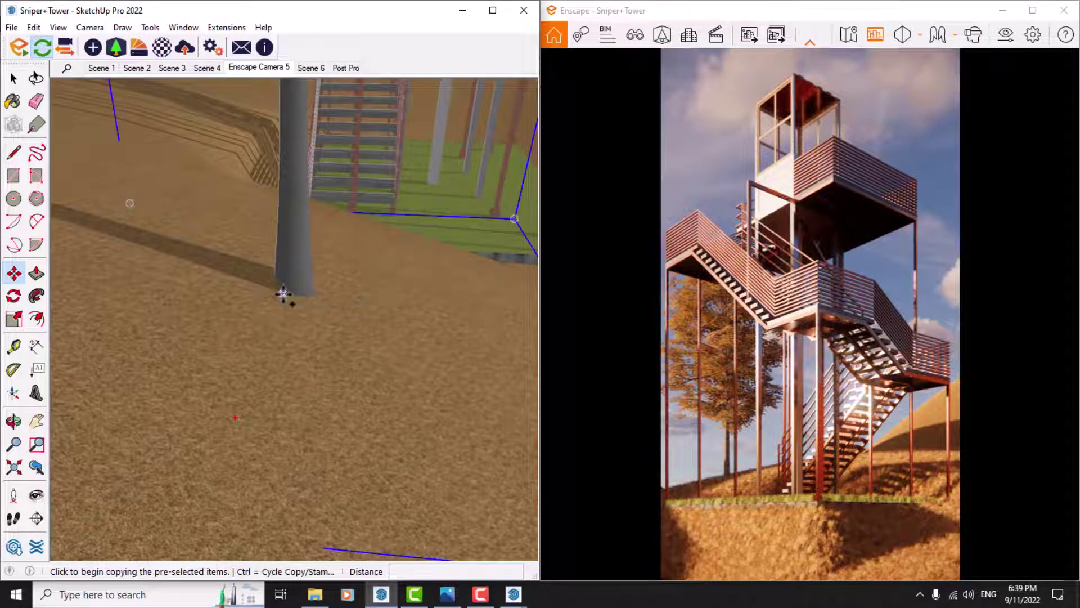
pyautogui.click(283, 294)
pyautogui.scroll(-5, 283, 294)
pyautogui.scroll(-3, 283, 294)
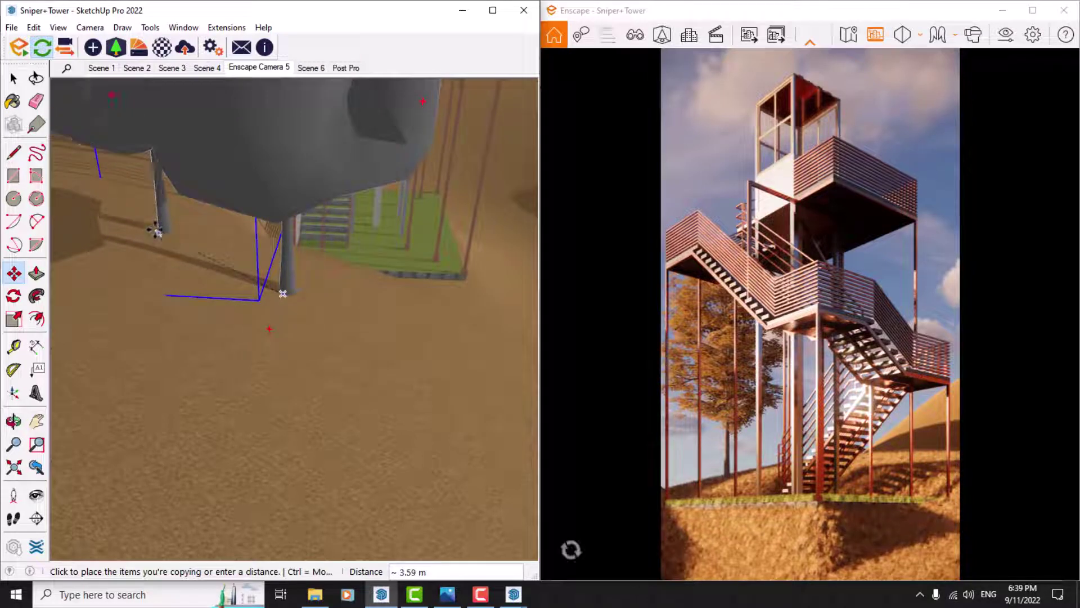
pyautogui.moveTo(156, 231)
pyautogui.mouseDown(button='middle')
pyautogui.moveTo(323, 228)
pyautogui.moveTo(436, 282)
pyautogui.mouseUp(button='middle')
pyautogui.press('Escape')
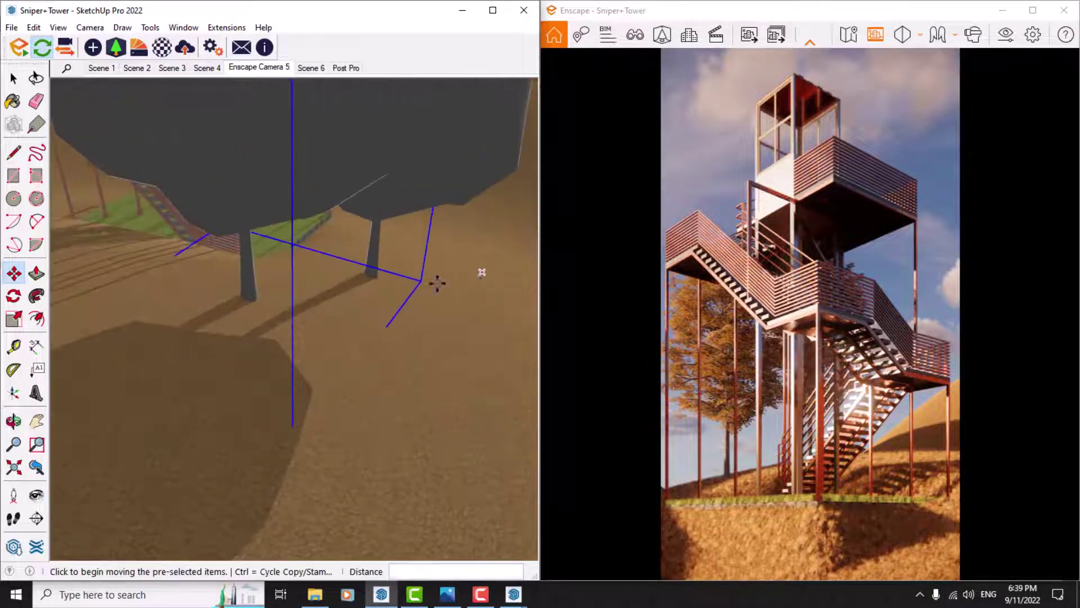
# Copy the newest tree by its trunk base to a point about 4.33 m farther along the row behind the tower.
pyautogui.press('ctrl')
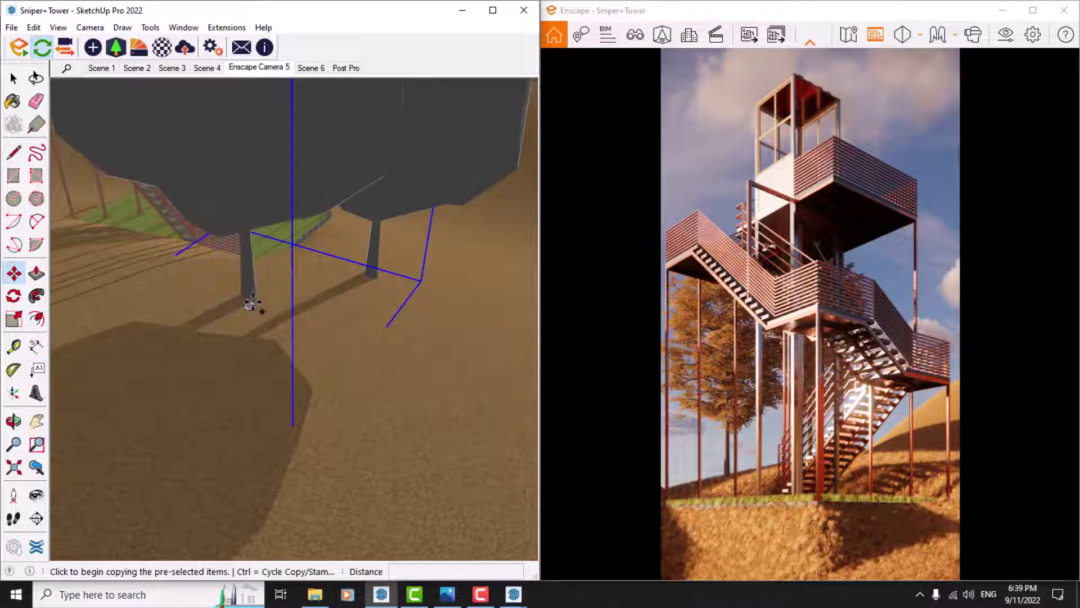
pyautogui.click(250, 303)
pyautogui.click(108, 289)
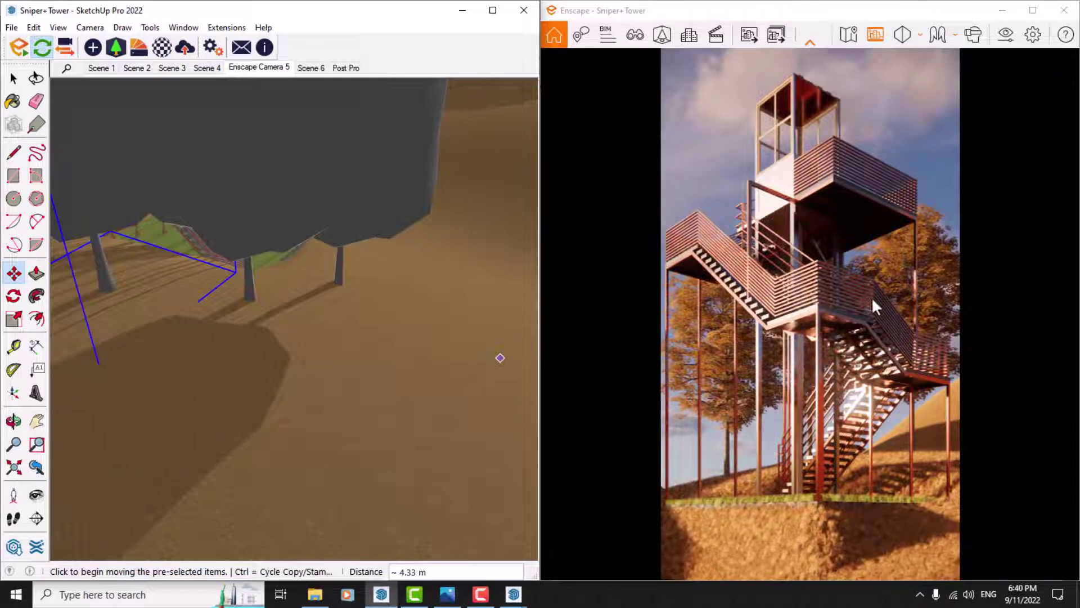
# Add another copy of the last tree about 3.48 m away to extend the row behind the tower.
pyautogui.moveTo(500, 313)
pyautogui.mouseDown(button='middle')
pyautogui.moveTo(212, 313)
pyautogui.moveTo(306, 322)
pyautogui.moveTo(162, 308)
pyautogui.moveTo(381, 309)
pyautogui.mouseUp(button='middle')
pyautogui.press('m')
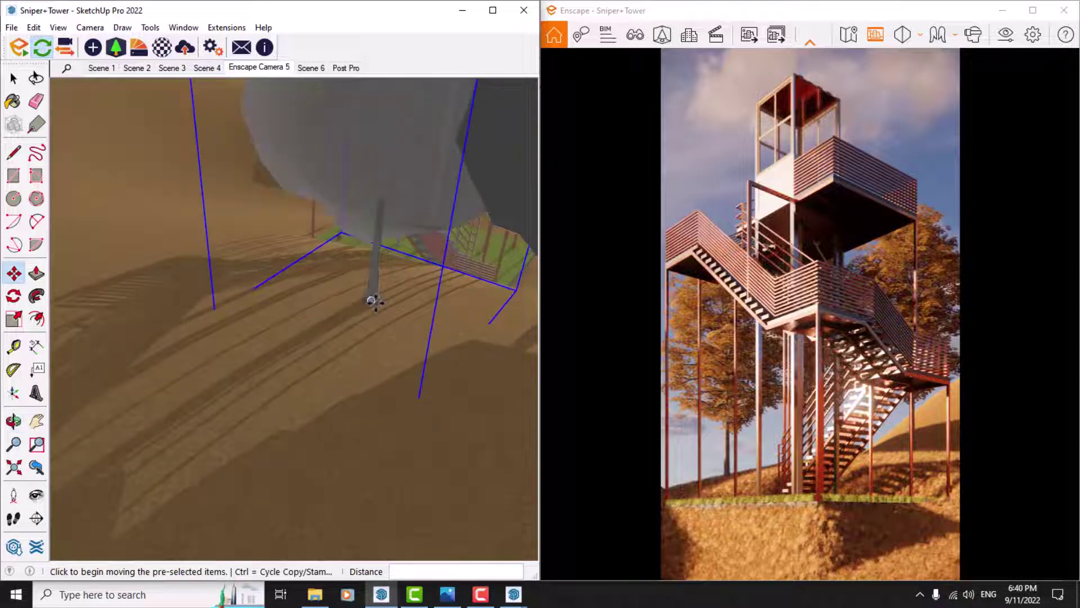
pyautogui.press('ctrl')
pyautogui.click(373, 301)
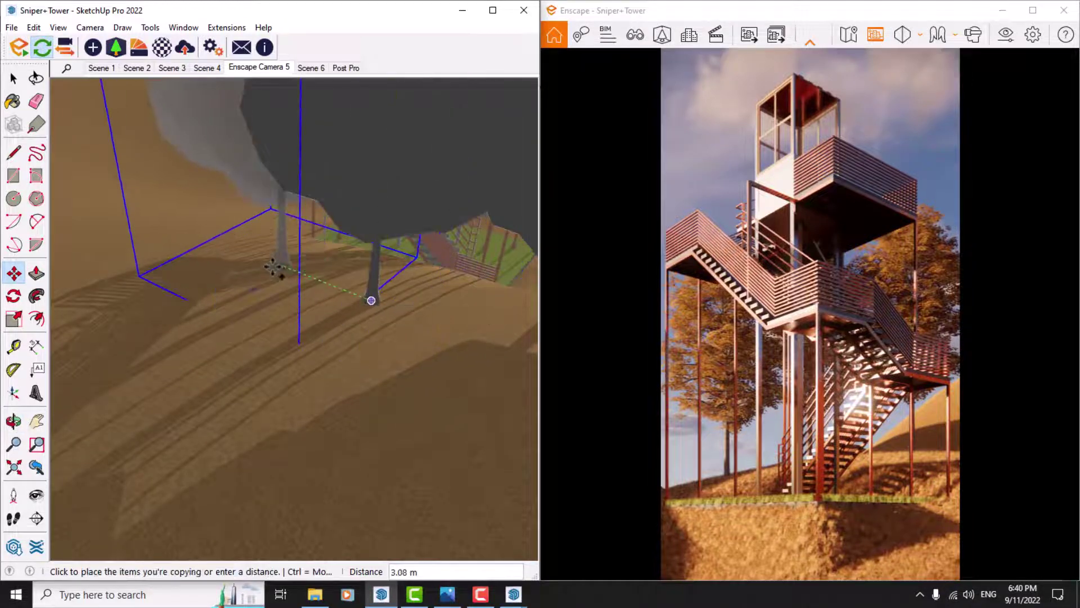
pyautogui.click(266, 262)
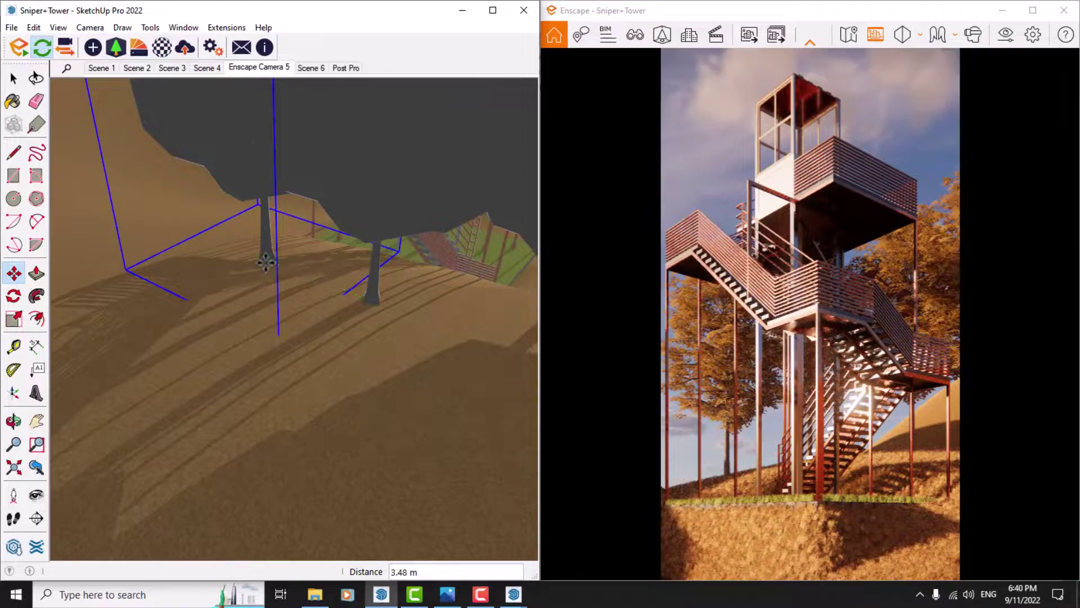
# Copy the end tree about 13.23 m back to the opposite end of the row, beyond the original tree.
pyautogui.scroll(4, 268, 263)
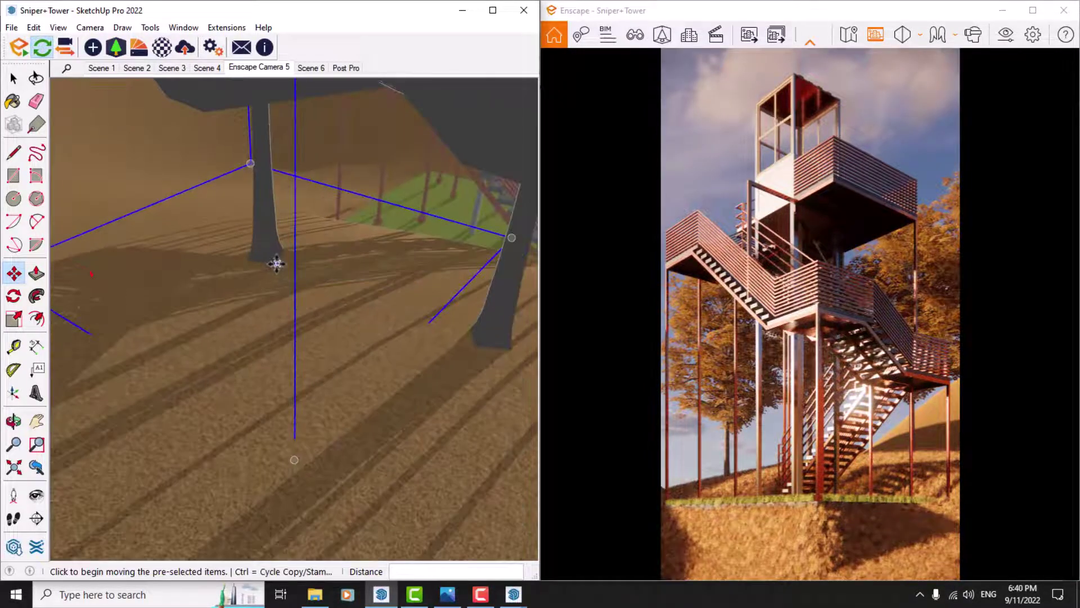
pyautogui.press('ctrl')
pyautogui.click(276, 263)
pyautogui.scroll(-5, 150, 235)
pyautogui.click(150, 236)
pyautogui.moveTo(294, 265); pyautogui.dragTo(17, 225, button='middle')
pyautogui.scroll(-2, 79, 241)
pyautogui.scroll(1, 320, 301)
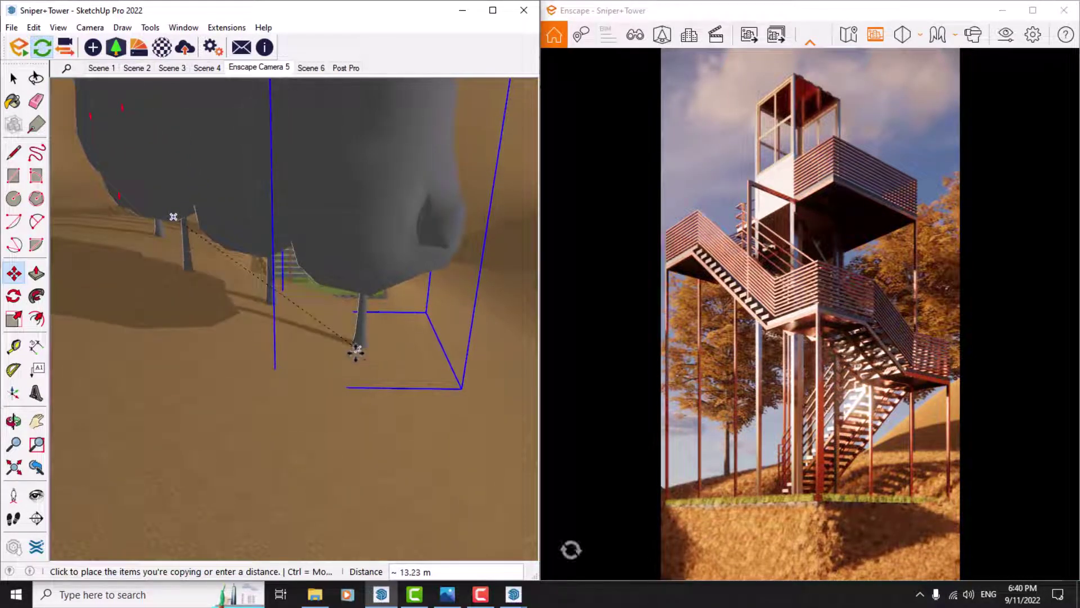
pyautogui.click(355, 352)
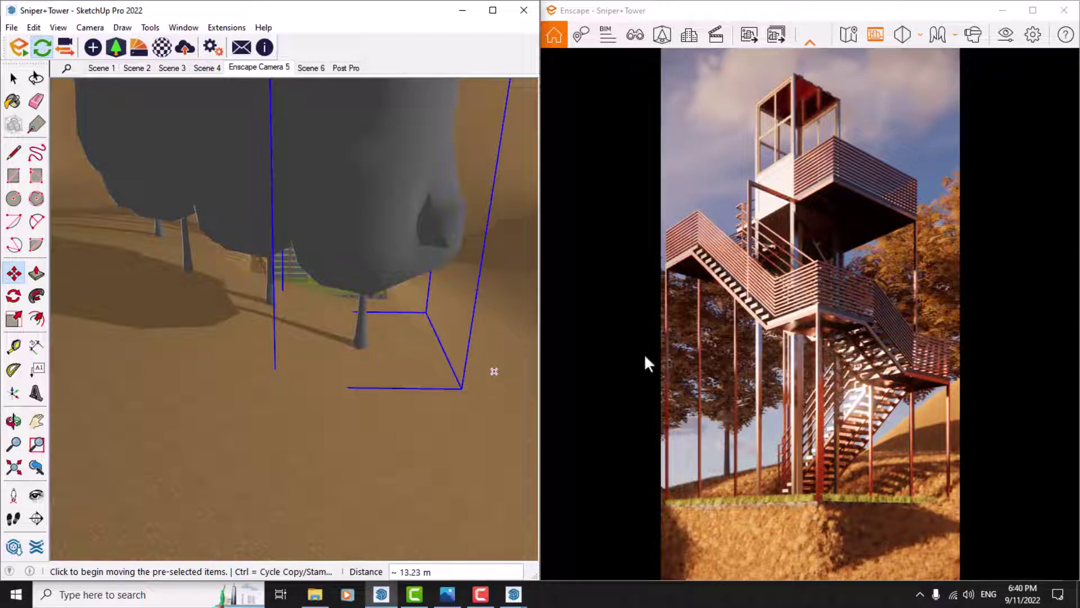
# Shift the Enscape camera framing of the tower slightly and bring the Enscape Asset Library back up.
pyautogui.moveTo(821, 354)
pyautogui.mouseDown()
pyautogui.moveTo(784, 382)
pyautogui.moveTo(795, 405)
pyautogui.moveTo(784, 381)
pyautogui.moveTo(795, 385)
pyautogui.moveTo(803, 361)
pyautogui.mouseUp()
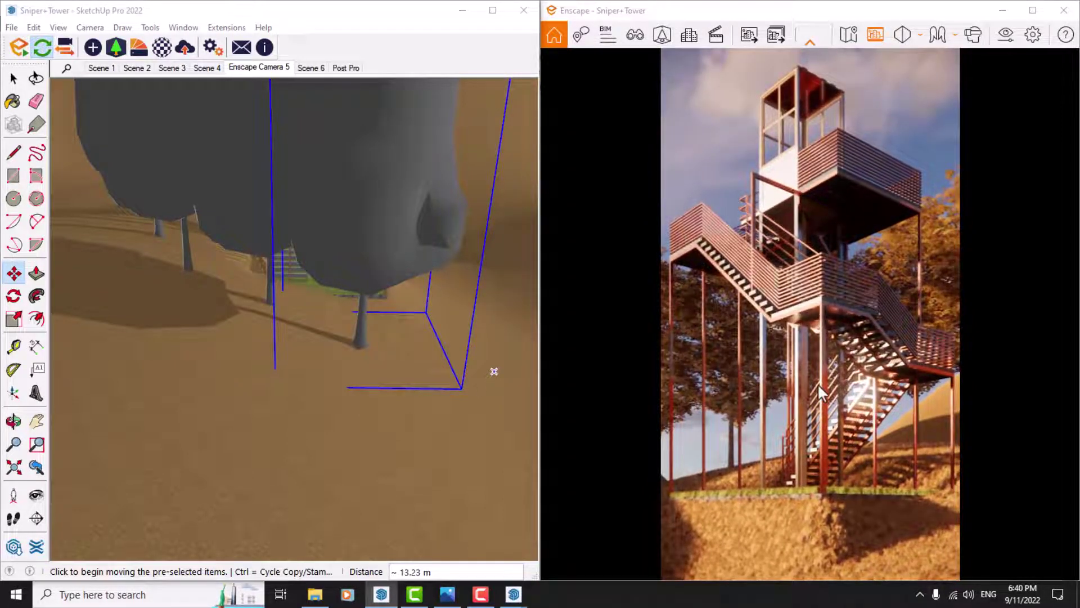
pyautogui.scroll(-6, 296, 289)
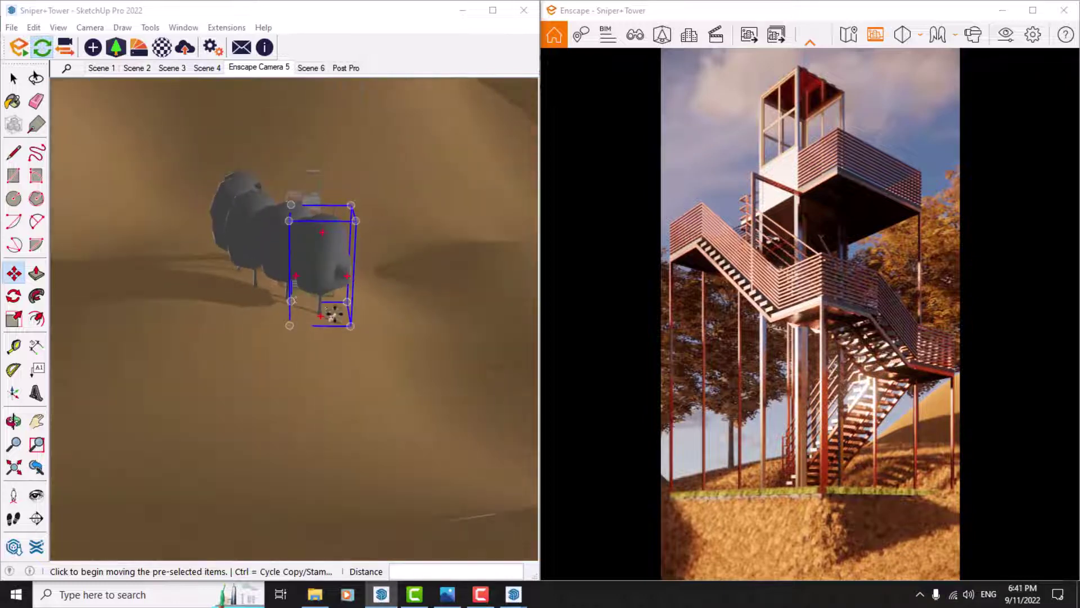
pyautogui.moveTo(332, 314)
pyautogui.mouseDown(button='middle')
pyautogui.moveTo(13, 310)
pyautogui.moveTo(75, 347)
pyautogui.moveTo(330, 318)
pyautogui.moveTo(217, 341)
pyautogui.mouseUp(button='middle')
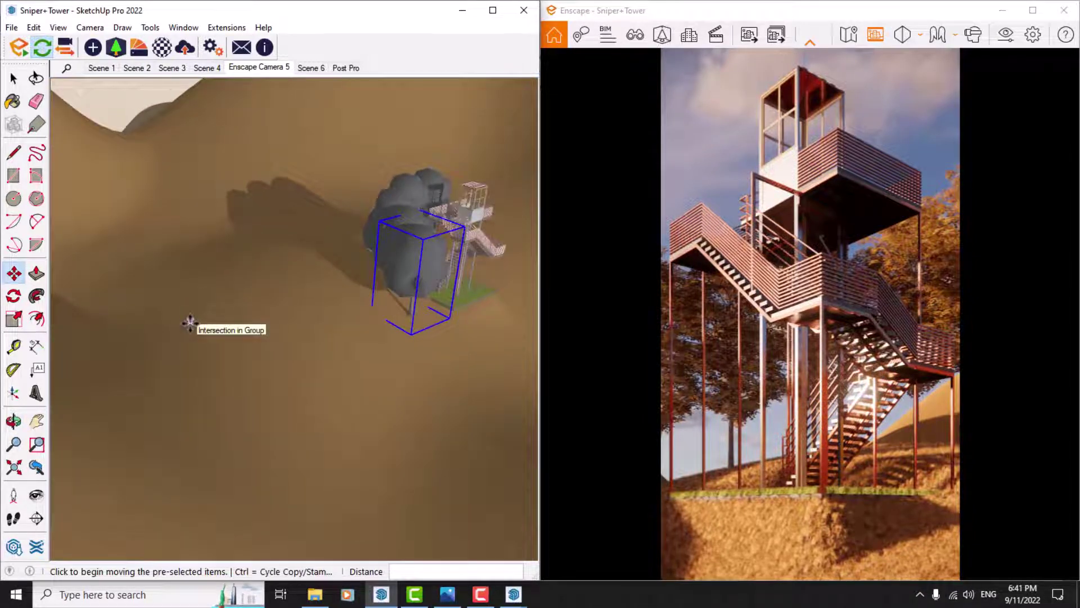
pyautogui.press('space')
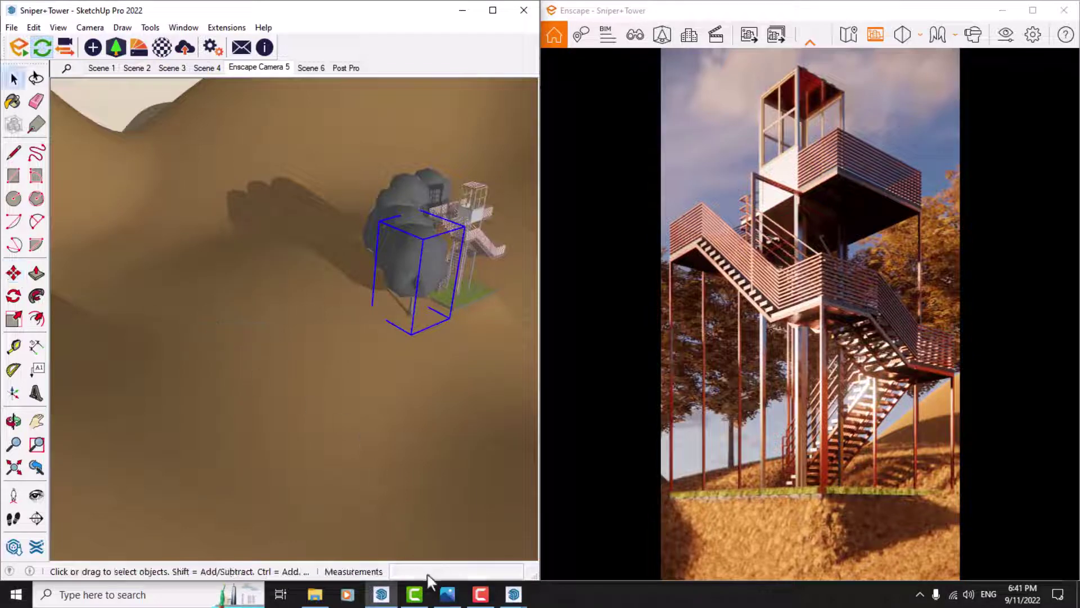
pyautogui.moveTo(514, 595)
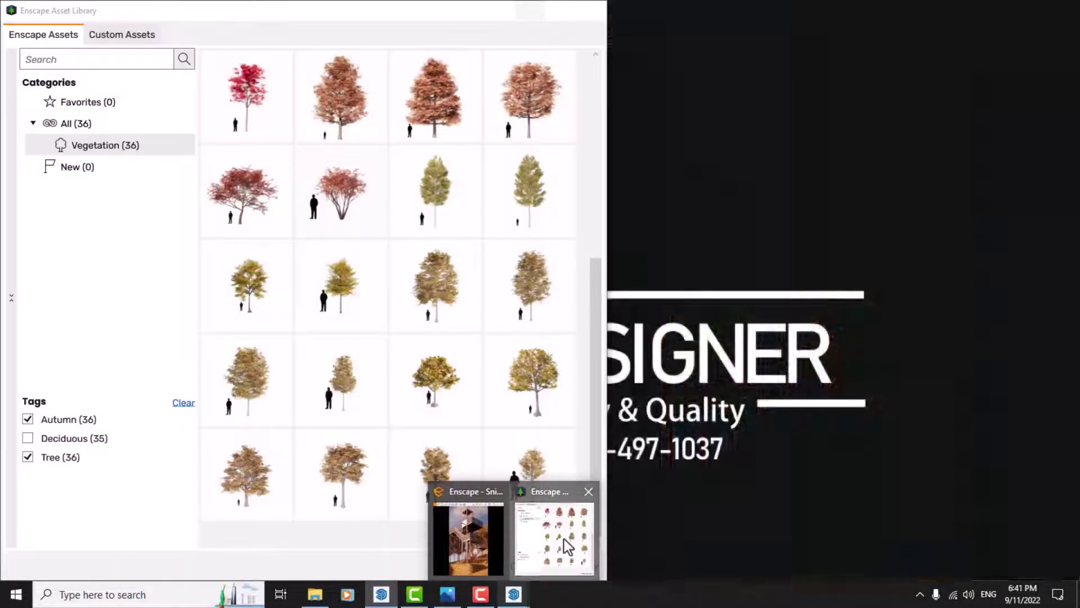
pyautogui.click(564, 539)
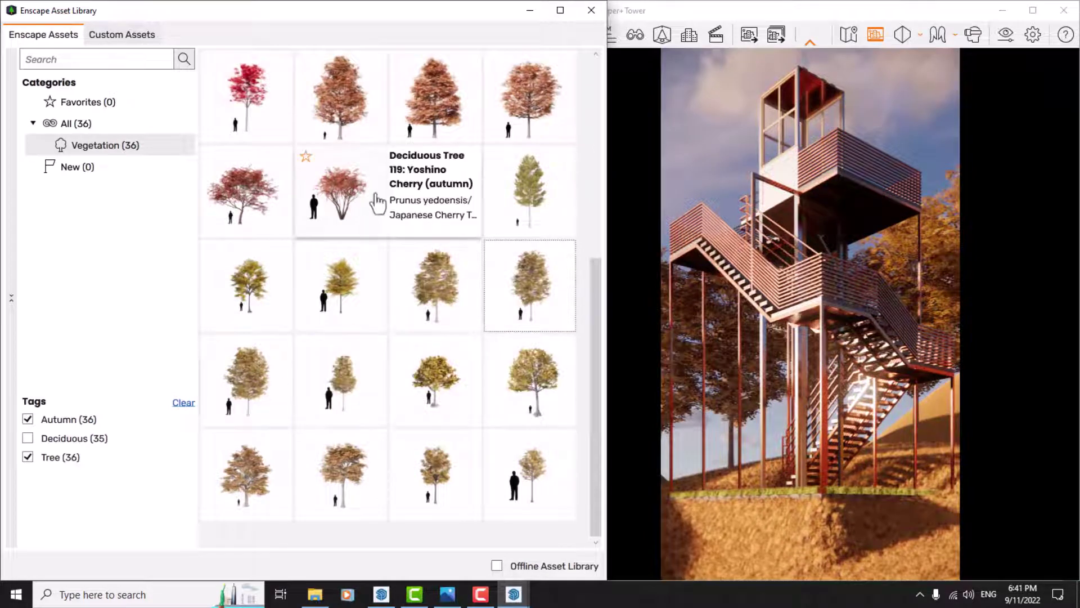
# Place one Deciduous Tree 087: Sweetgum (autumn) on the slope well behind the tree row, and end the placement.
pyautogui.scroll(2, 374, 206)
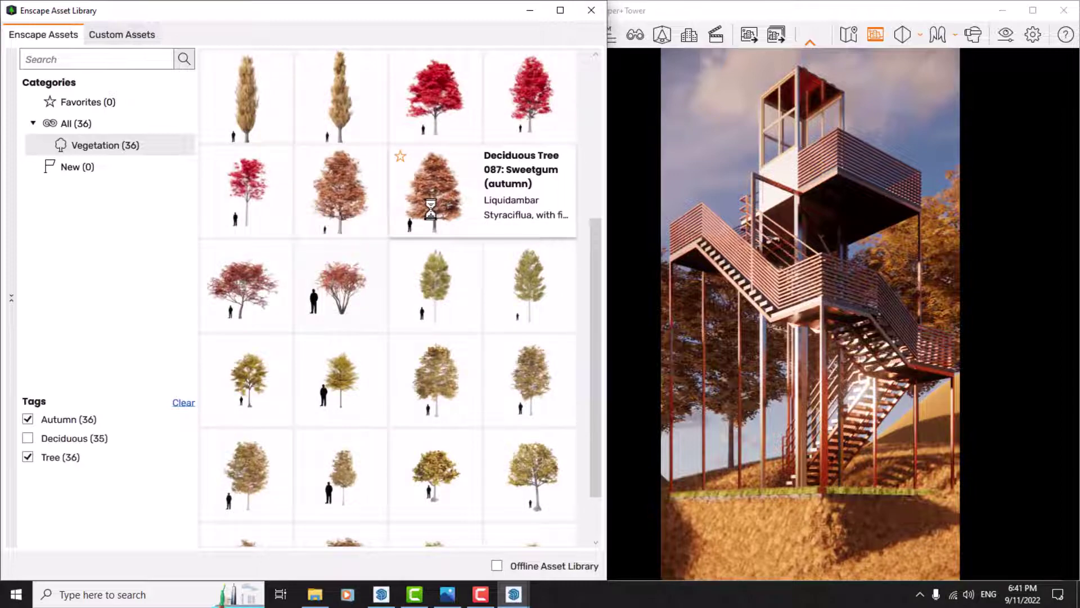
pyautogui.click(434, 215)
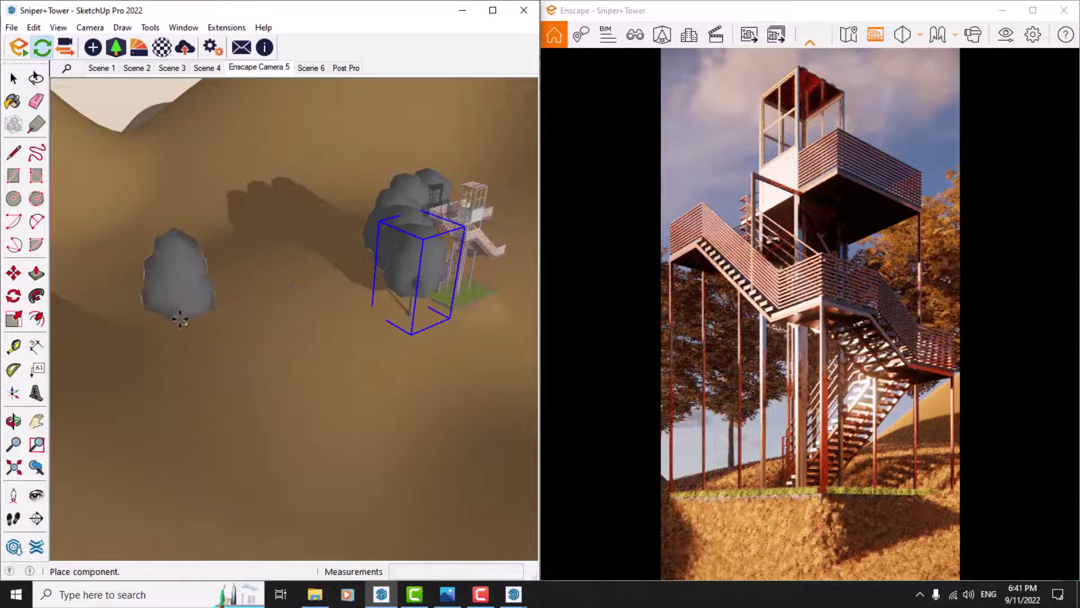
pyautogui.click(173, 318)
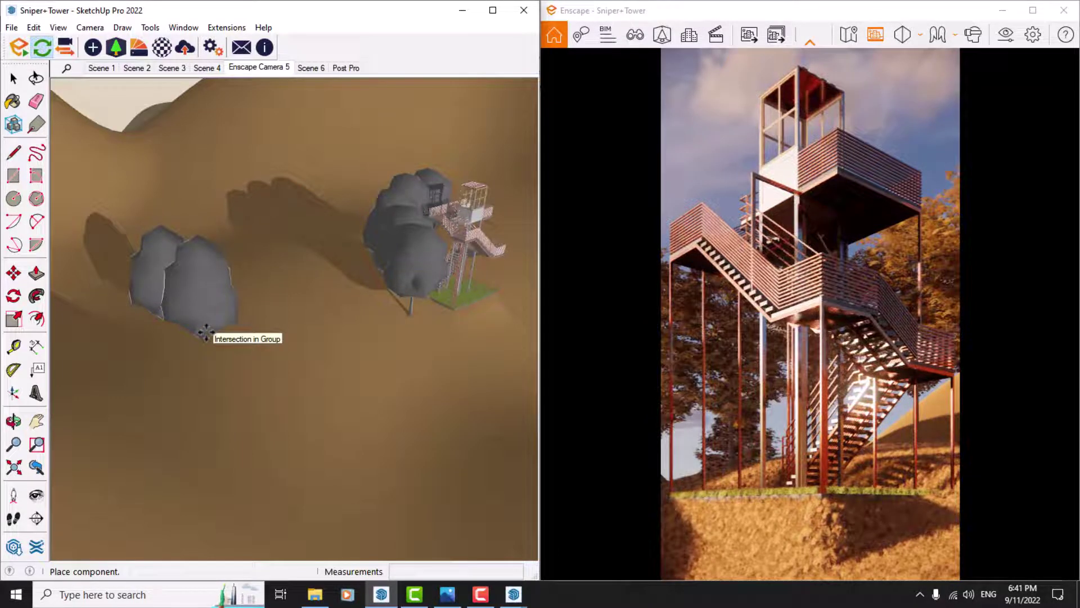
pyautogui.press('Escape')
pyautogui.click(527, 10)
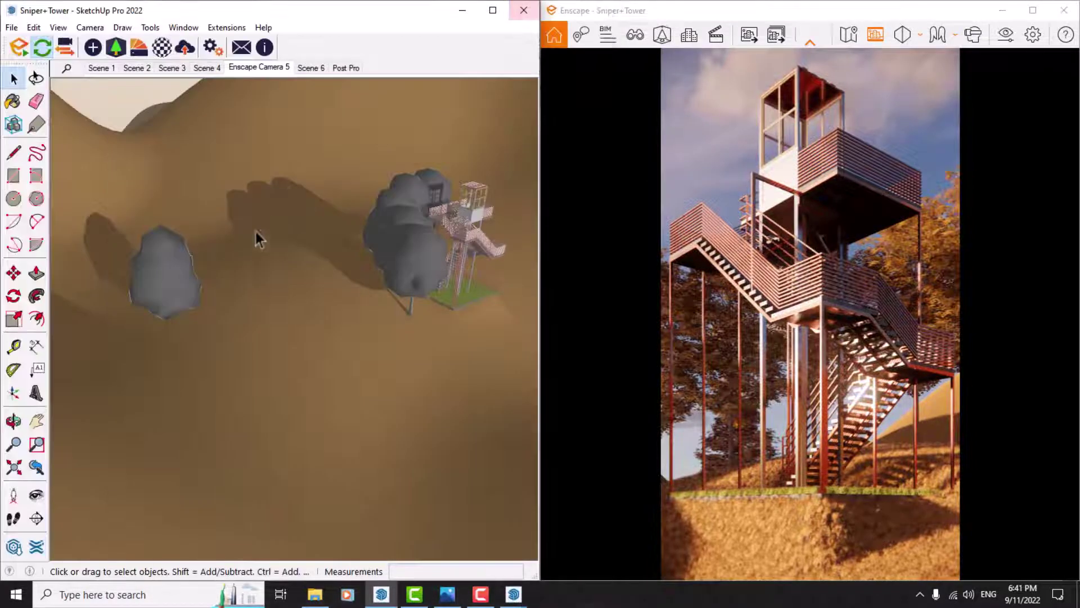
# Inspect the background trees in the render preview and return it to the saved Enscape Camera 5 view.
pyautogui.moveTo(255, 231)
pyautogui.mouseDown(button='middle')
pyautogui.moveTo(499, 294)
pyautogui.moveTo(422, 306)
pyautogui.moveTo(407, 332)
pyautogui.mouseUp(button='middle')
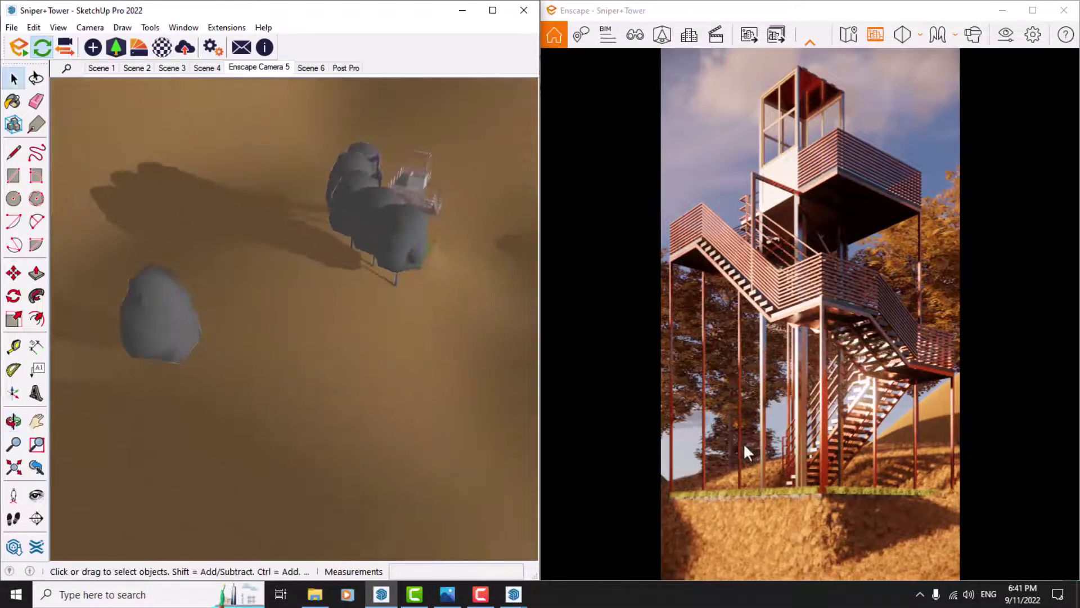
pyautogui.scroll(3, 731, 457)
pyautogui.moveTo(729, 458); pyautogui.dragTo(701, 481)
pyautogui.press('v')
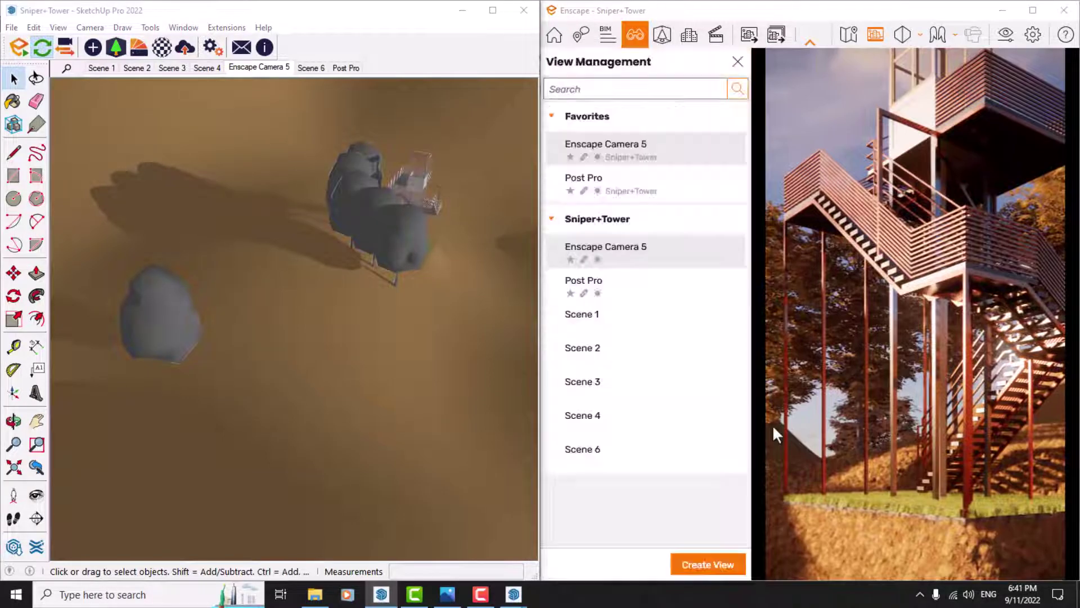
pyautogui.click(617, 247)
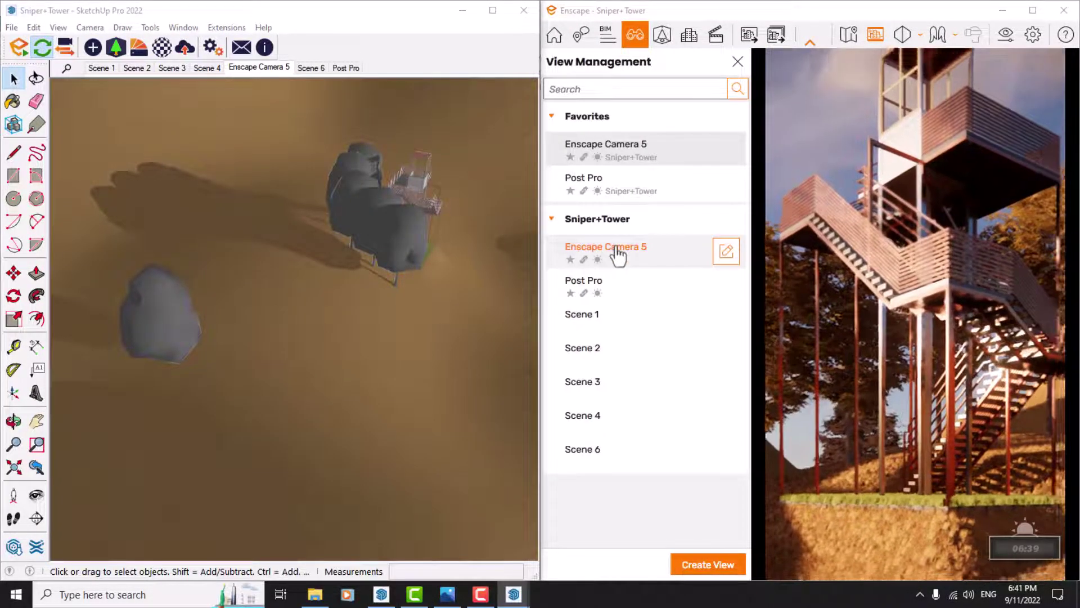
pyautogui.click(738, 62)
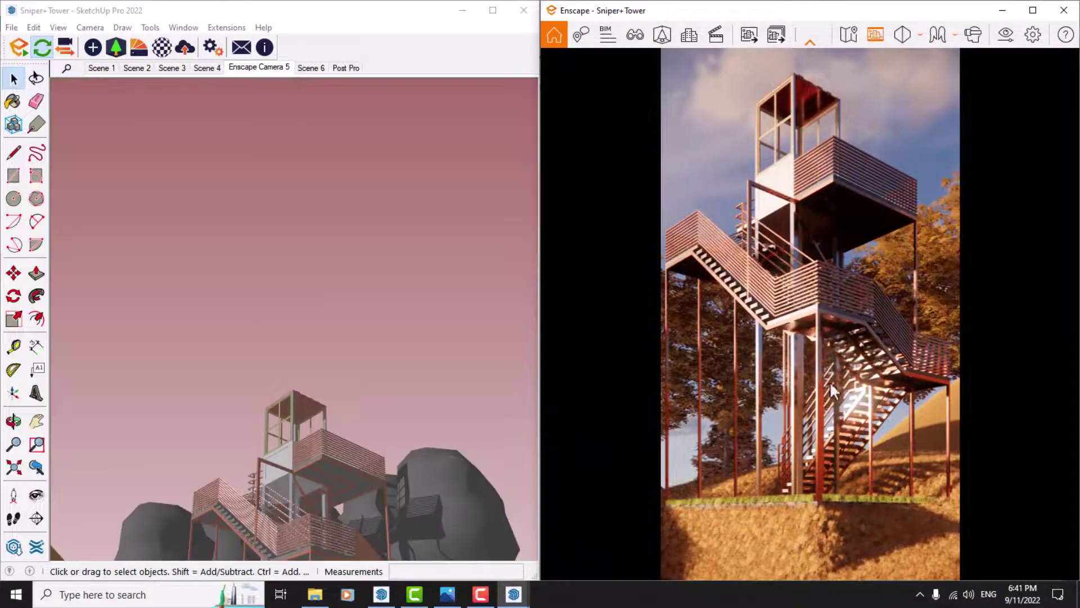
# Copy the lone sweetgum by its trunk base to a point about 10.26 m away on the slope.
pyautogui.moveTo(405, 287)
pyautogui.mouseDown(button='middle')
pyautogui.moveTo(397, 327)
pyautogui.moveTo(437, 271)
pyautogui.mouseUp(button='middle')
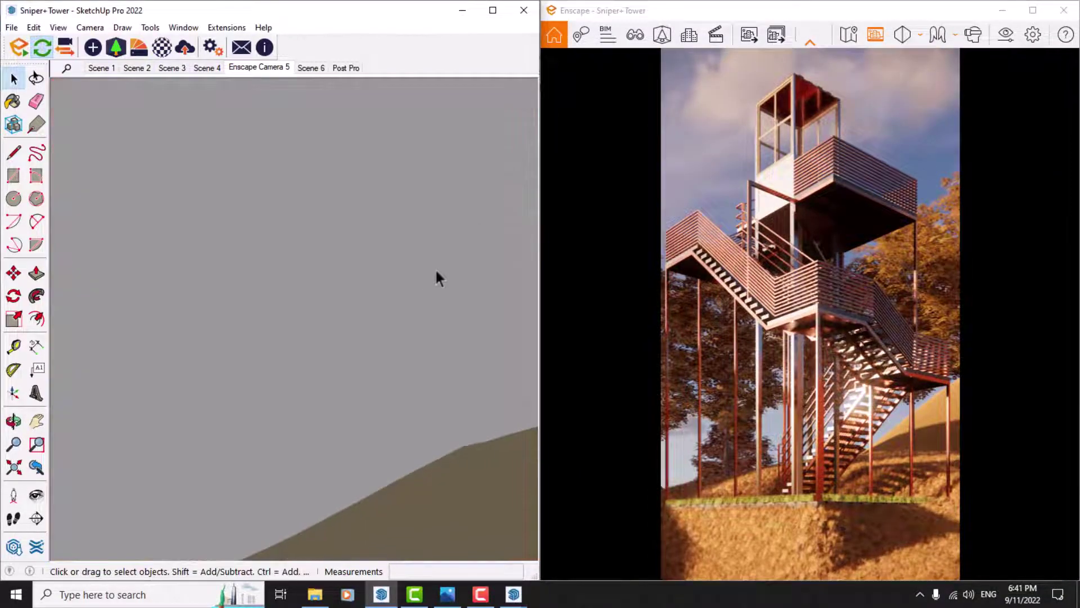
pyautogui.moveTo(415, 315)
pyautogui.mouseDown(button='middle')
pyautogui.moveTo(292, 366)
pyautogui.moveTo(106, 321)
pyautogui.moveTo(174, 289)
pyautogui.moveTo(185, 256)
pyautogui.moveTo(506, 415)
pyautogui.moveTo(157, 350)
pyautogui.moveTo(518, 350)
pyautogui.moveTo(244, 302)
pyautogui.moveTo(361, 249)
pyautogui.moveTo(398, 248)
pyautogui.moveTo(388, 253)
pyautogui.mouseUp(button='middle')
pyautogui.click(279, 286)
pyautogui.click(13, 273)
pyautogui.moveTo(220, 315); pyautogui.dragTo(335, 297, button='middle')
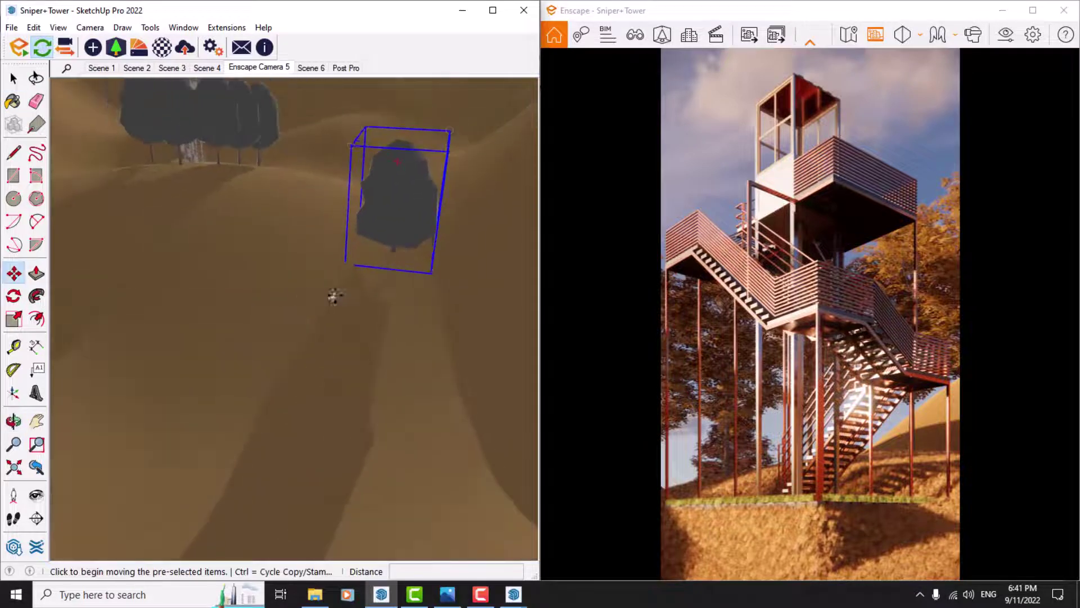
pyautogui.scroll(3, 391, 266)
pyautogui.scroll(3, 393, 242)
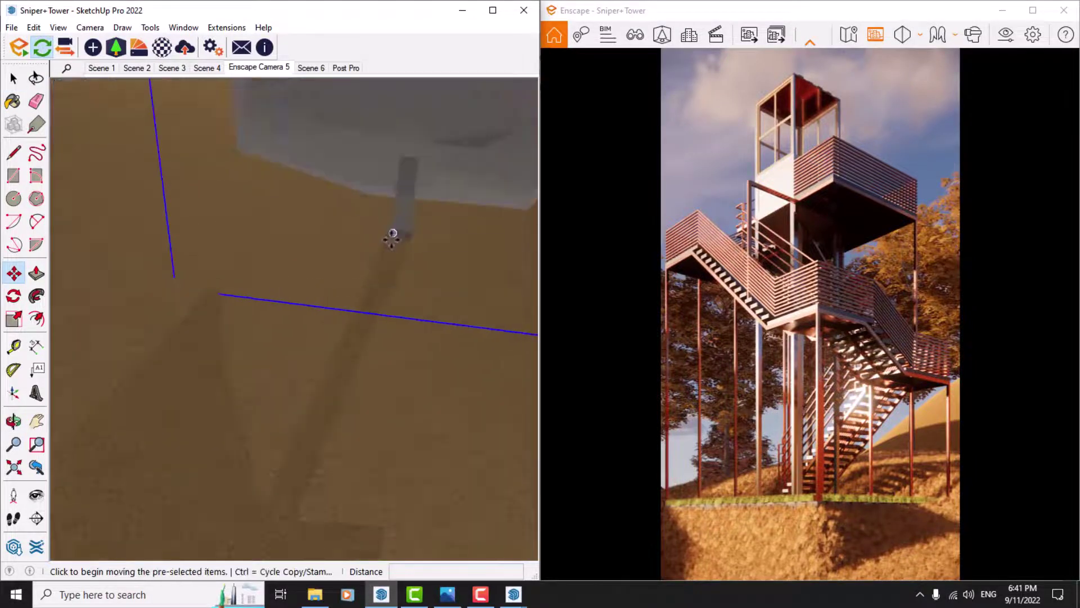
pyautogui.press('ctrl')
pyautogui.click(392, 236)
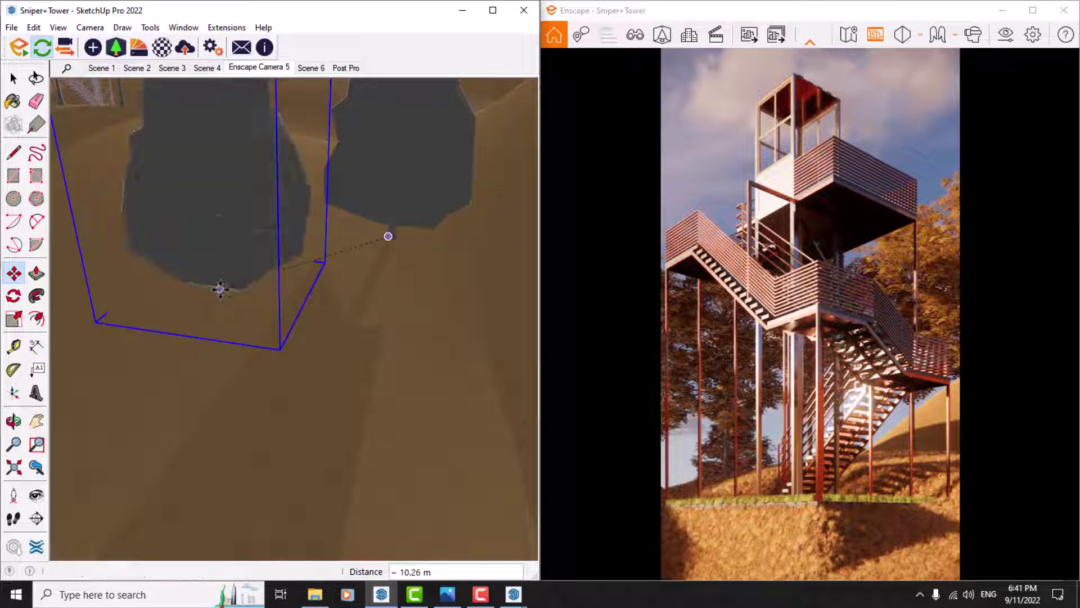
pyautogui.click(221, 290)
# Move the copied sweetgum back towards the original in two shifts of about 2.15 m and 5.50 m.
pyautogui.moveTo(223, 292); pyautogui.dragTo(197, 256, button='middle')
pyautogui.scroll(2, 194, 254)
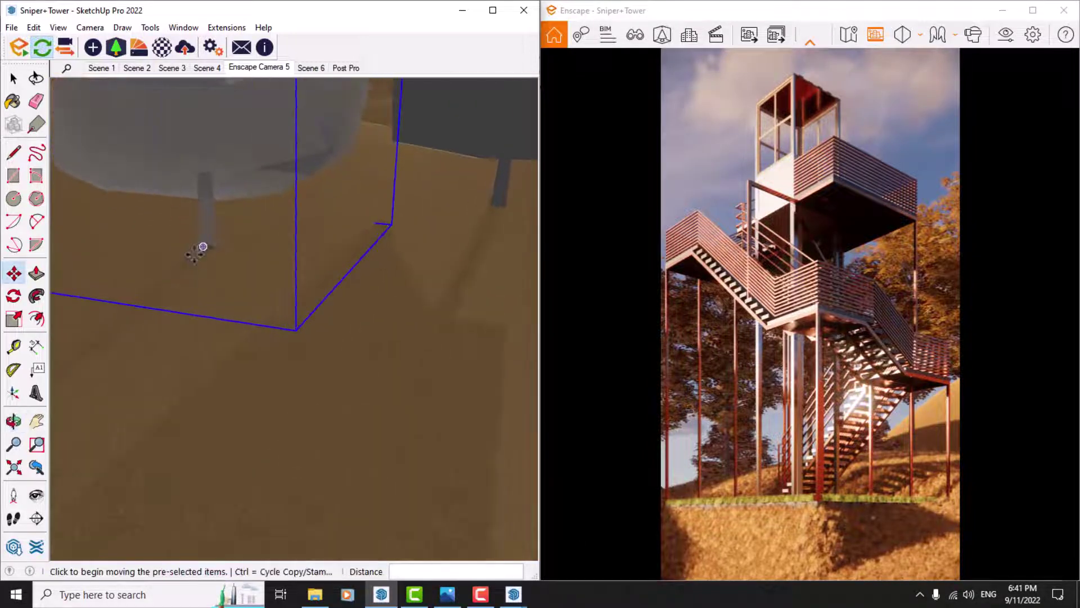
pyautogui.click(212, 254)
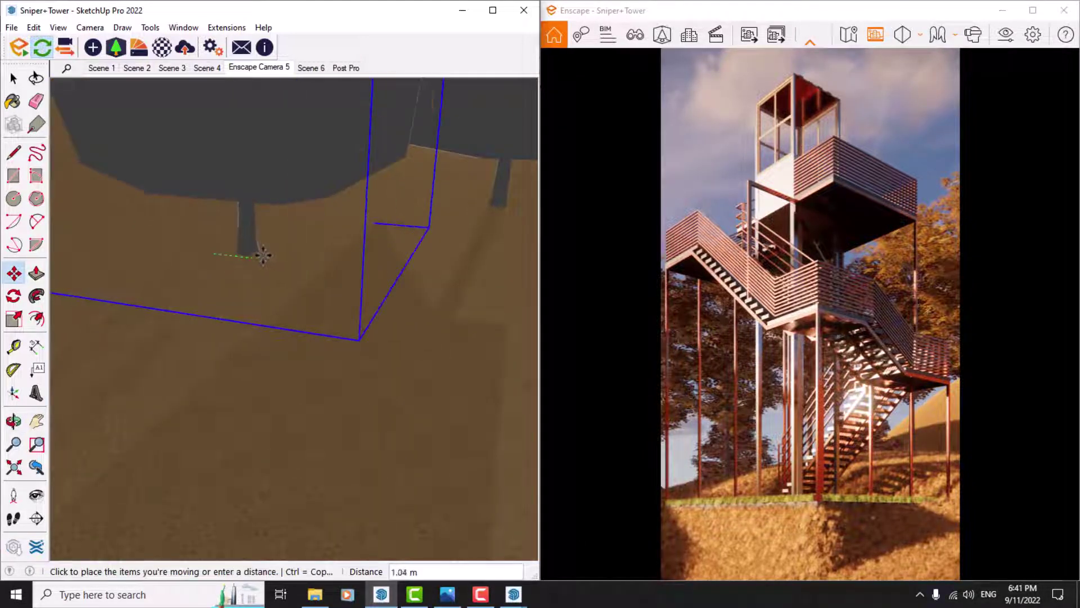
pyautogui.click(302, 255)
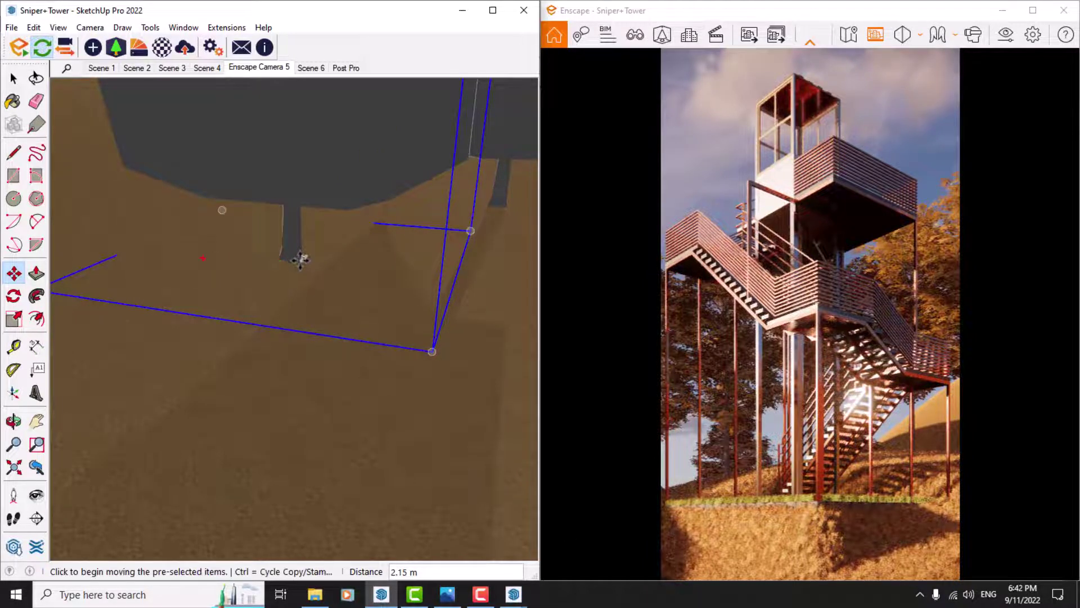
pyautogui.click(307, 248)
pyautogui.scroll(-2, 338, 208)
pyautogui.click(349, 195)
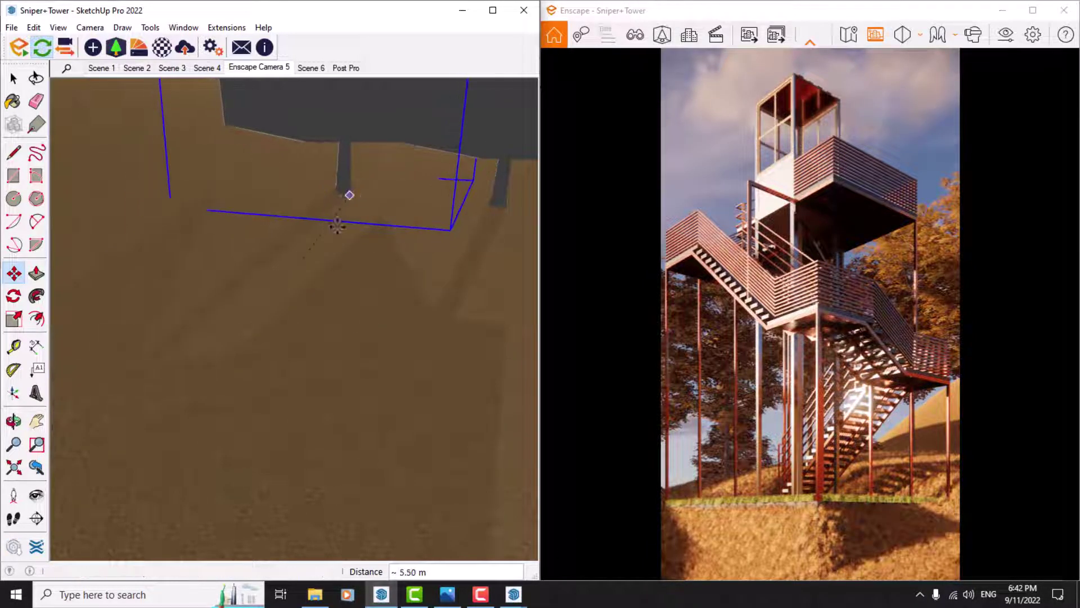
# Copy the sweetgum by its trunk base about 10.26 m past the original, and shift the new copy another 1.26 m outward.
pyautogui.moveTo(336, 245); pyautogui.dragTo(300, 281, button='middle')
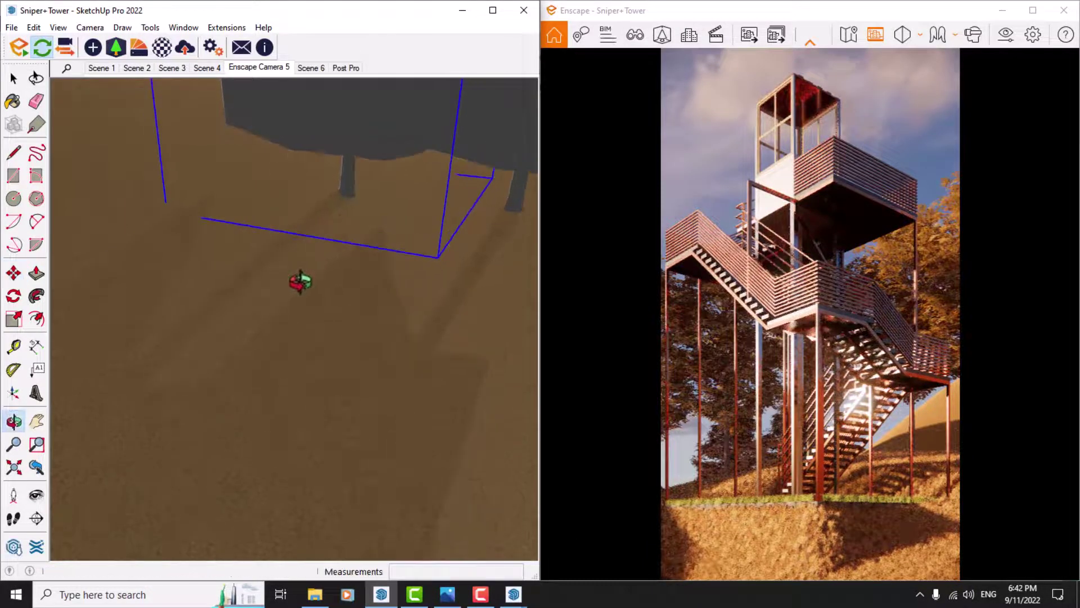
pyautogui.press('ctrl')
pyautogui.click(342, 193)
pyautogui.scroll(-4, 203, 260)
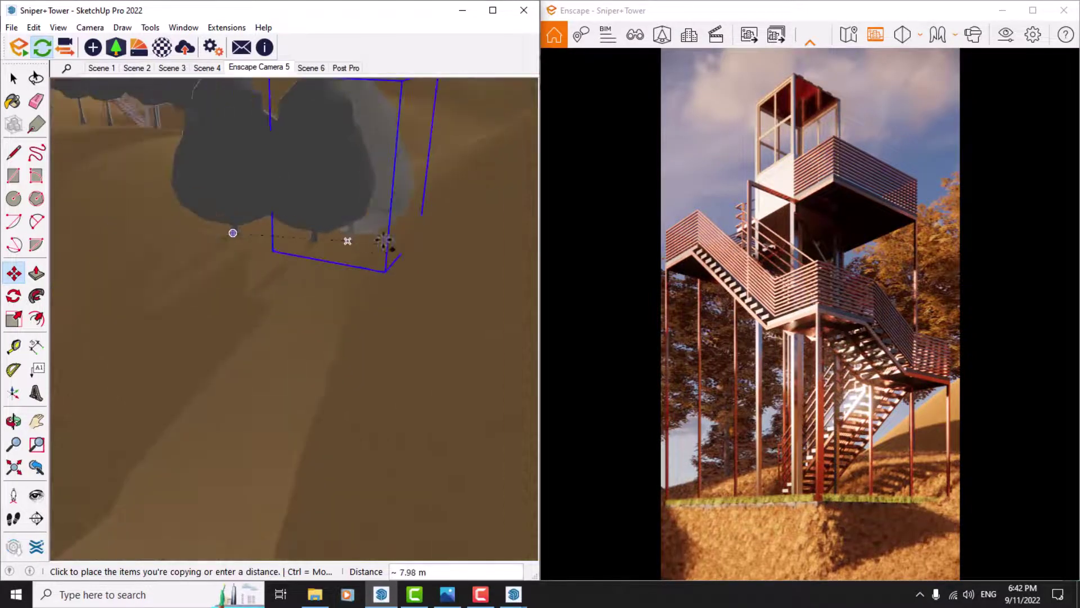
pyautogui.scroll(2, 386, 244)
pyautogui.click(393, 273)
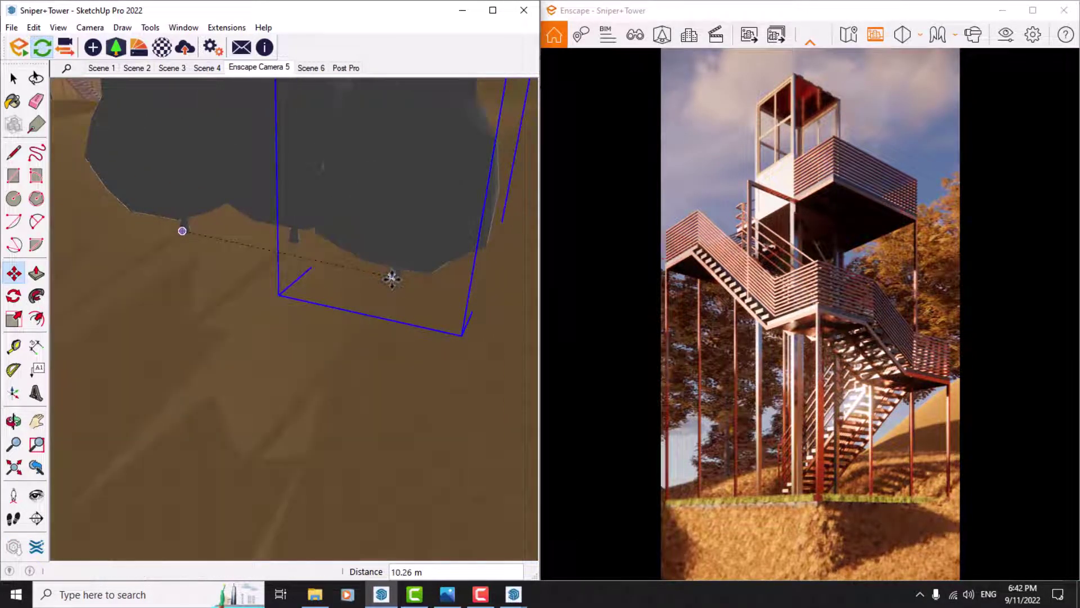
pyautogui.click(395, 279)
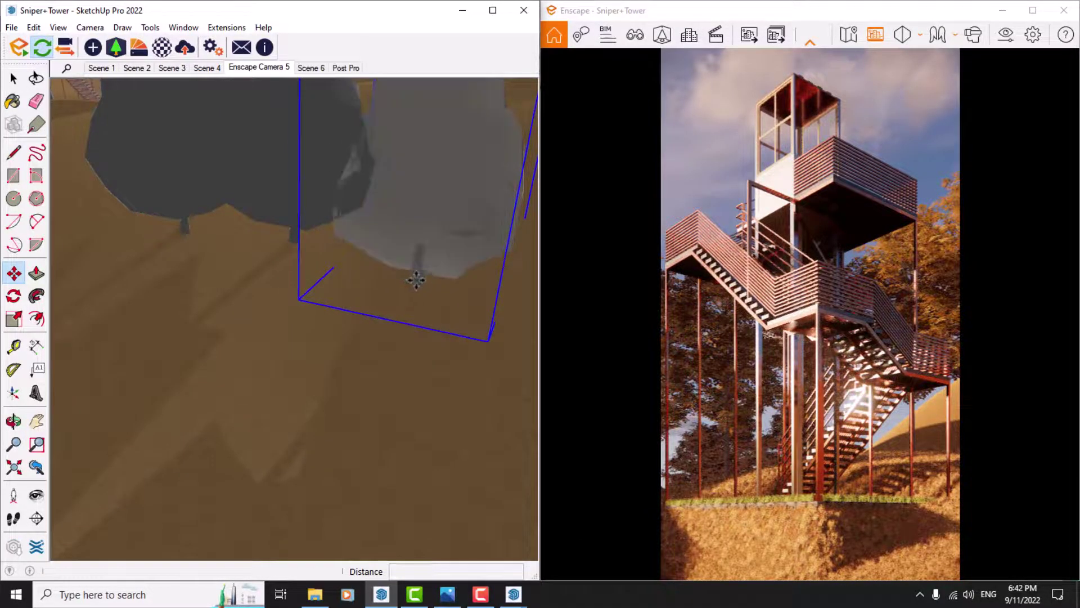
pyautogui.click(442, 279)
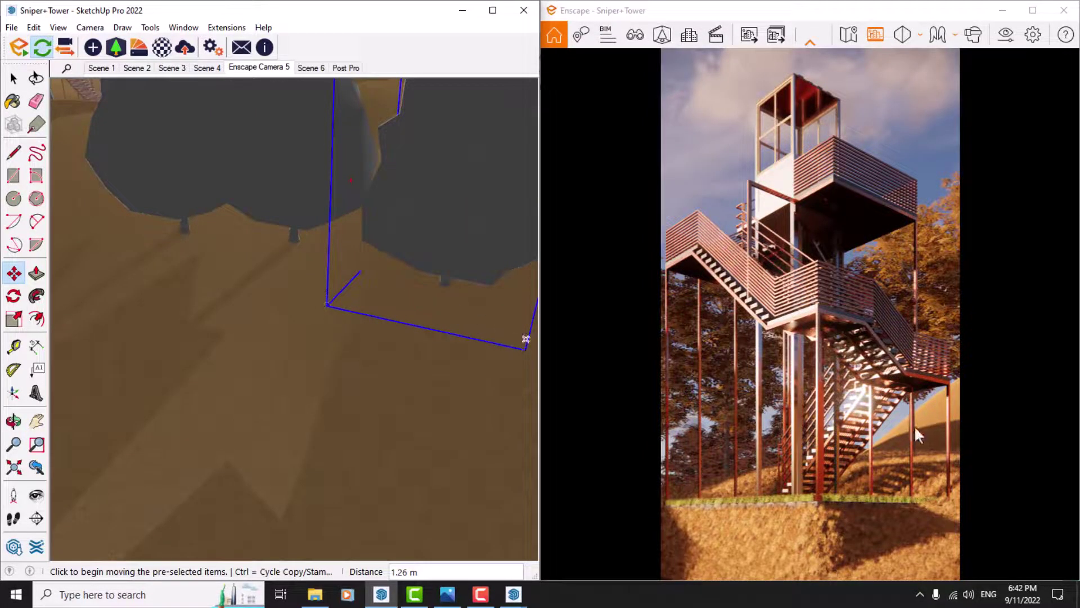
# Copy the outermost sweetgum about 29 m across the slope to the opposite side of the sweetgum pair.
pyautogui.click(441, 284)
pyautogui.press('ctrl')
pyautogui.scroll(-5, 483, 306)
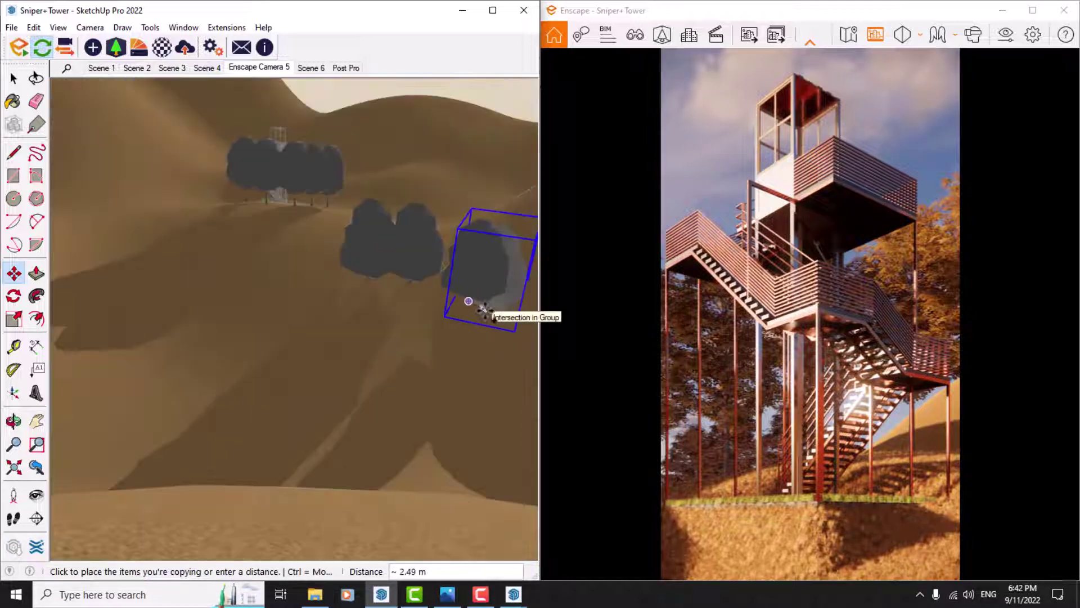
pyautogui.moveTo(483, 308); pyautogui.dragTo(315, 317, button='middle')
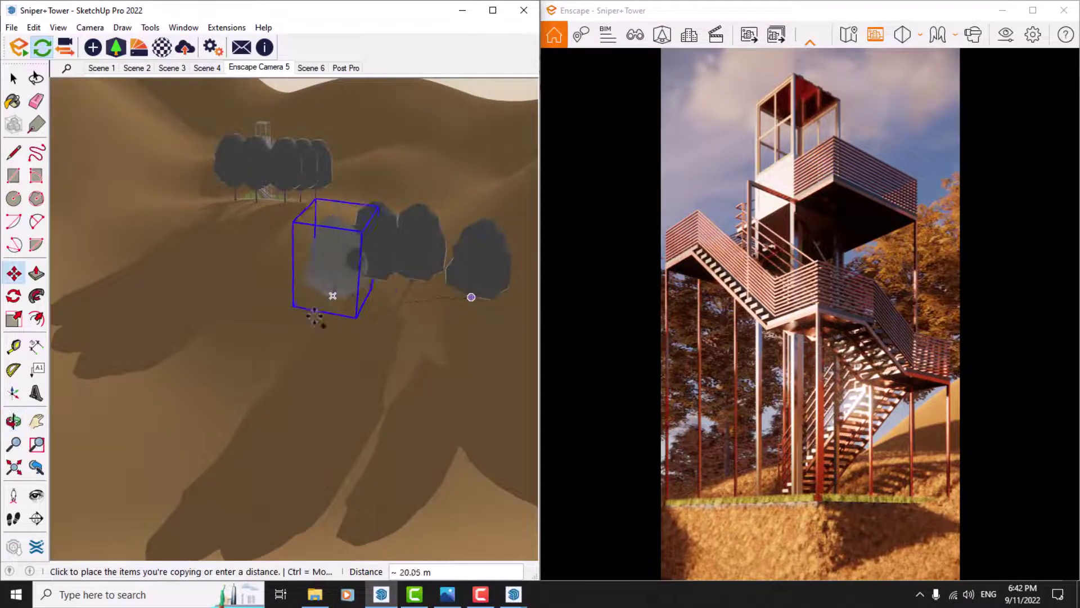
pyautogui.scroll(6, 315, 316)
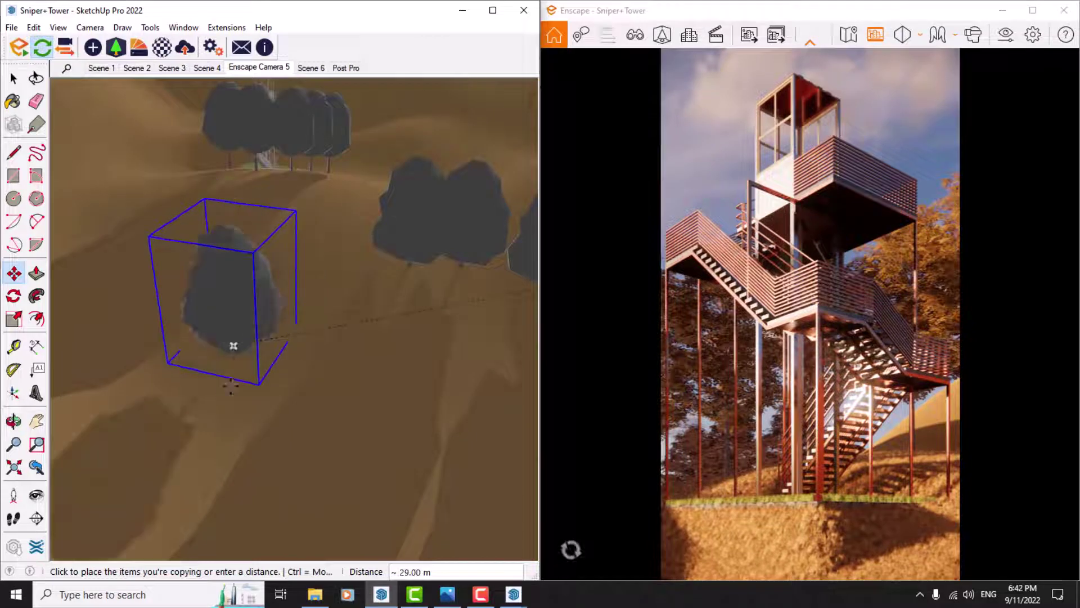
pyautogui.click(234, 345)
# Reposition the newest sweetgum on the terrain with shifts of about 4.56 m and 7.11 m.
pyautogui.moveTo(234, 405)
pyautogui.mouseDown(button='middle')
pyautogui.moveTo(265, 374)
pyautogui.moveTo(246, 324)
pyautogui.moveTo(176, 357)
pyautogui.moveTo(258, 294)
pyautogui.moveTo(237, 279)
pyautogui.moveTo(198, 336)
pyautogui.moveTo(178, 335)
pyautogui.moveTo(184, 217)
pyautogui.moveTo(91, 485)
pyautogui.moveTo(178, 369)
pyautogui.mouseUp(button='middle')
pyautogui.click(181, 357)
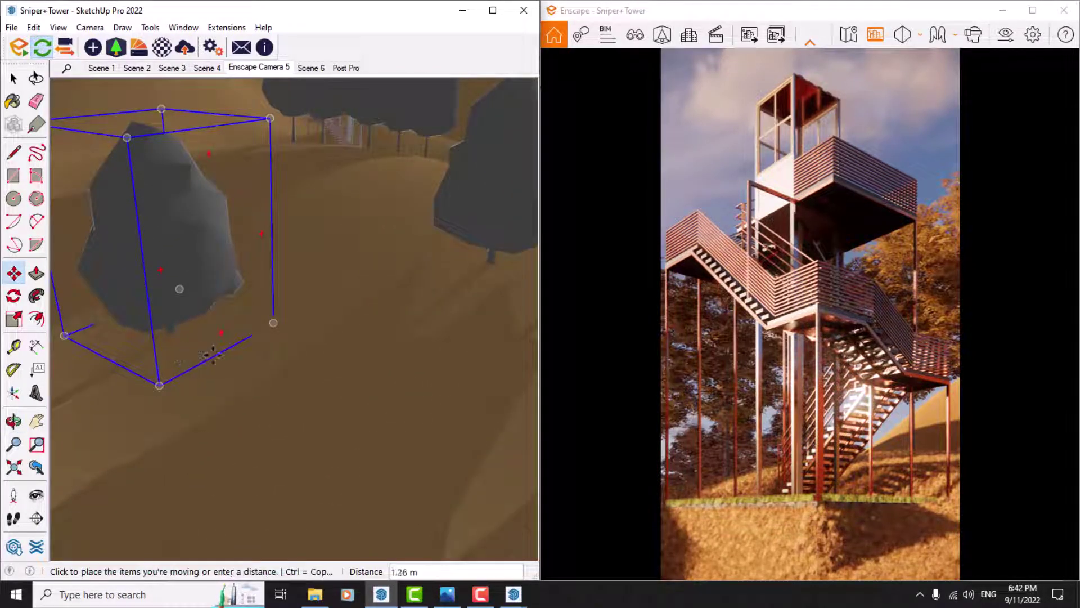
pyautogui.click(268, 356)
pyautogui.click(263, 385)
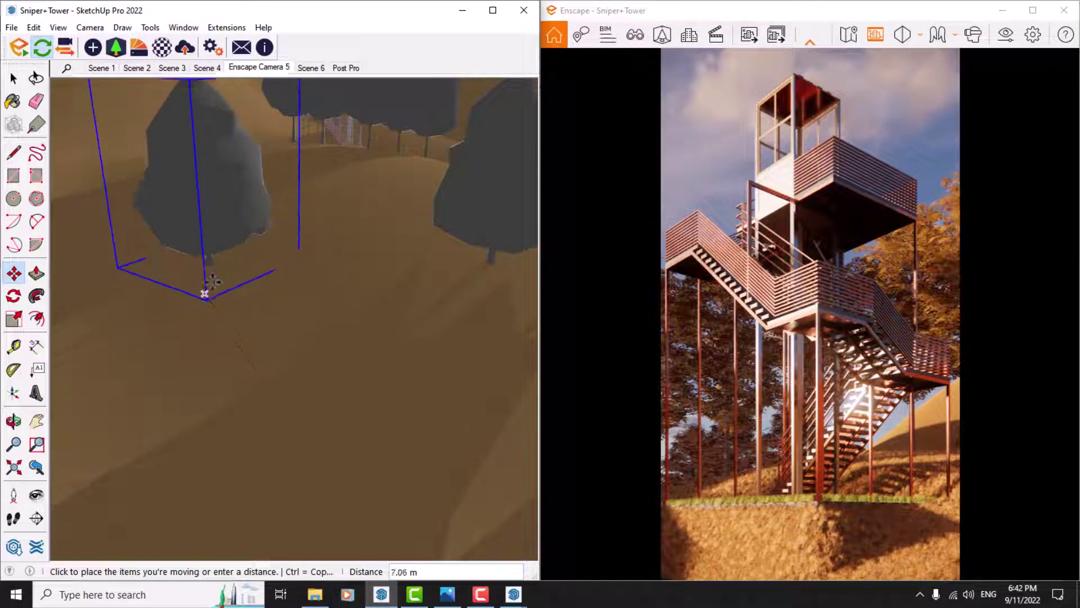
pyautogui.click(216, 285)
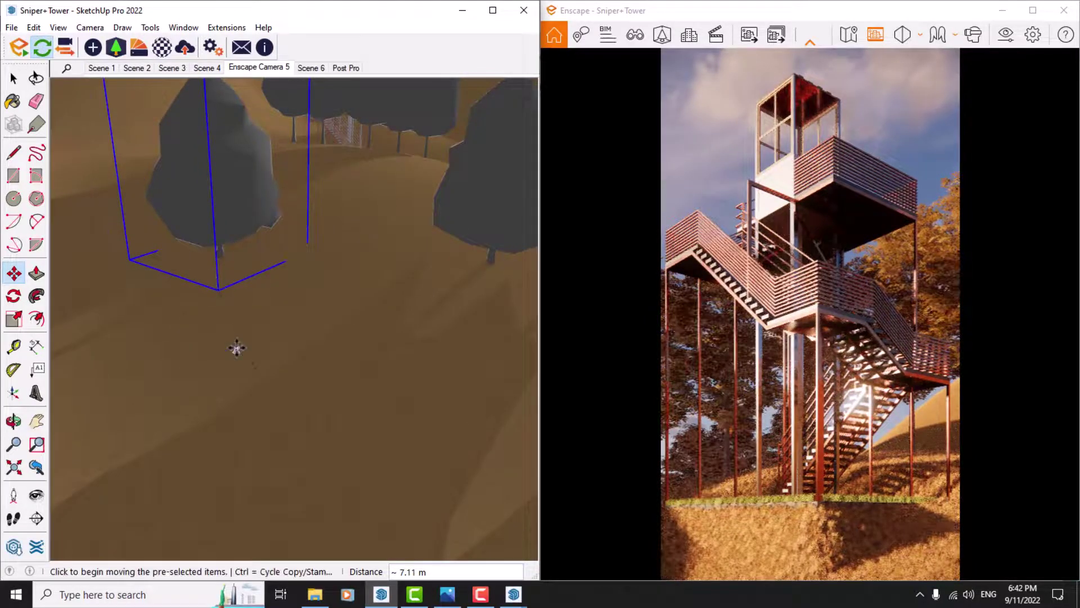
# Shift the same sweetgum about 4.27 m farther away from the other sweetgums.
pyautogui.moveTo(236, 348); pyautogui.dragTo(320, 270, button='middle')
pyautogui.click(289, 268)
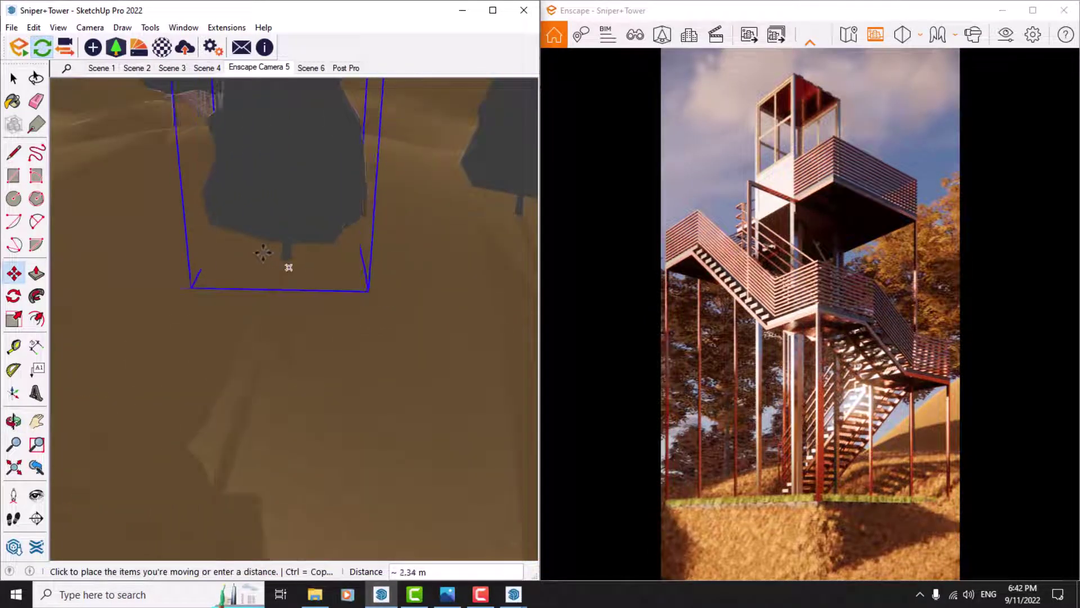
pyautogui.click(219, 254)
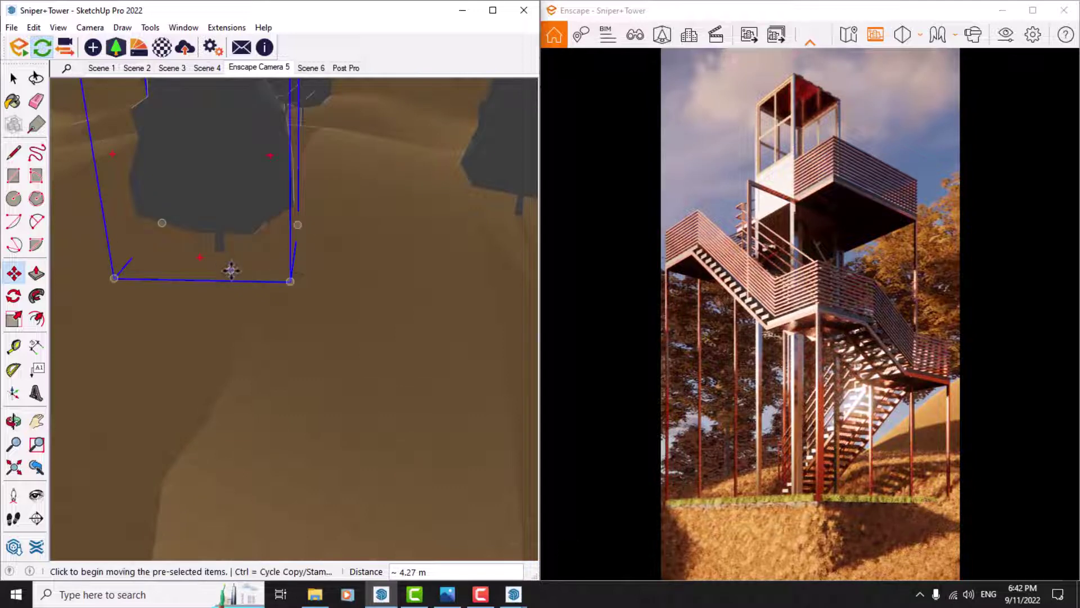
# Move the selected sweetgum about 15.41 m farther out across the slope, away from the tower.
pyautogui.moveTo(231, 270)
pyautogui.mouseDown(button='middle')
pyautogui.moveTo(66, 169)
pyautogui.moveTo(85, 292)
pyautogui.moveTo(278, 308)
pyautogui.moveTo(159, 244)
pyautogui.moveTo(268, 294)
pyautogui.moveTo(113, 249)
pyautogui.moveTo(185, 256)
pyautogui.moveTo(169, 270)
pyautogui.moveTo(97, 225)
pyautogui.moveTo(146, 228)
pyautogui.mouseUp(button='middle')
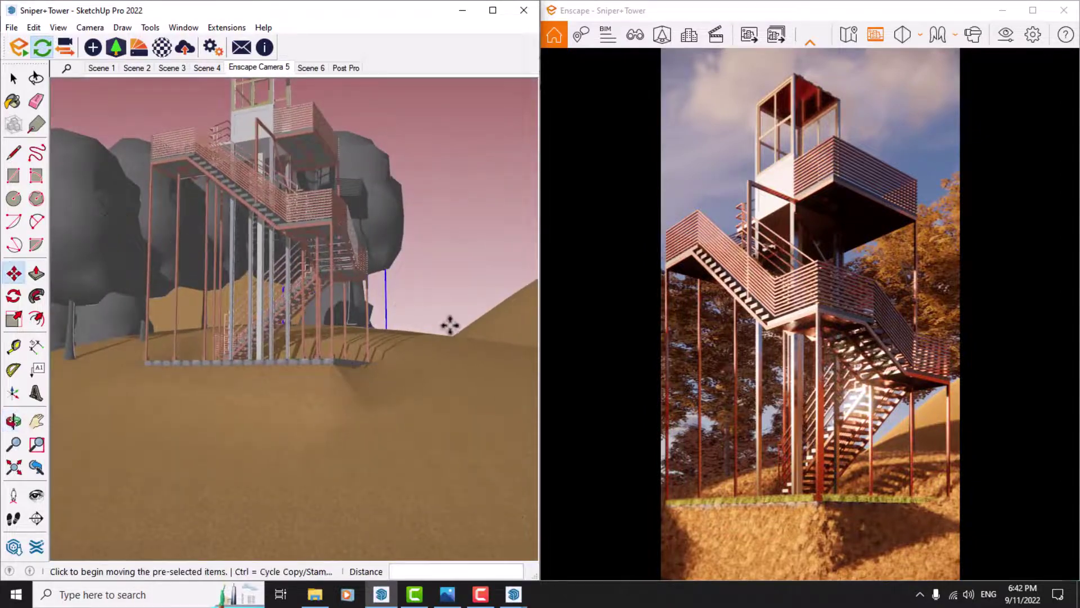
pyautogui.moveTo(332, 367); pyautogui.dragTo(762, 552, button='middle')
pyautogui.scroll(-5, 484, 369)
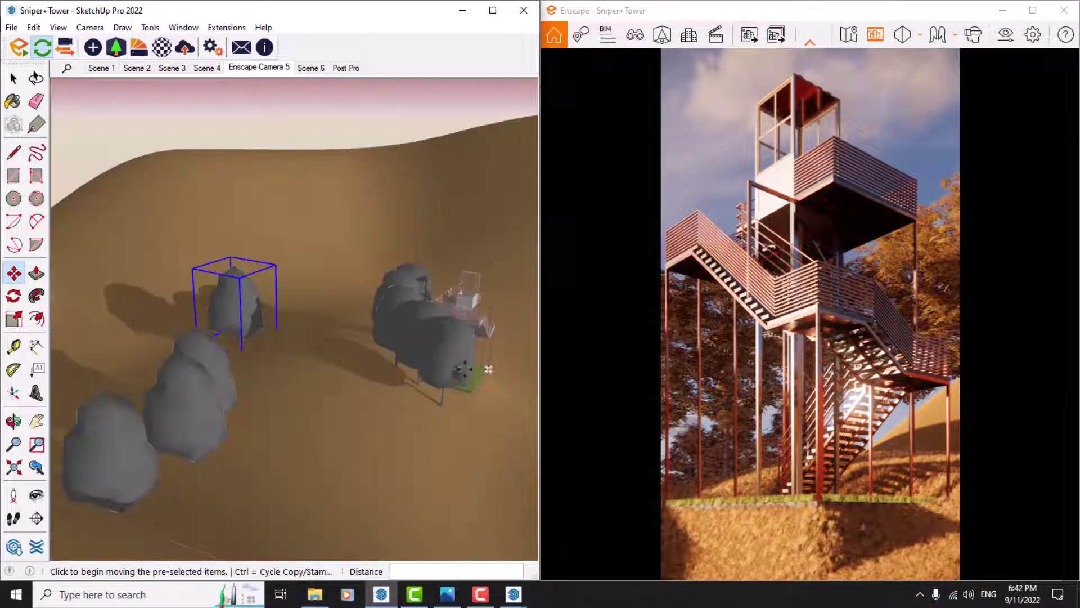
pyautogui.moveTo(371, 405)
pyautogui.mouseDown(button='middle')
pyautogui.moveTo(559, 396)
pyautogui.moveTo(540, 388)
pyautogui.mouseUp(button='middle')
pyautogui.moveTo(244, 423); pyautogui.dragTo(520, 432, button='middle')
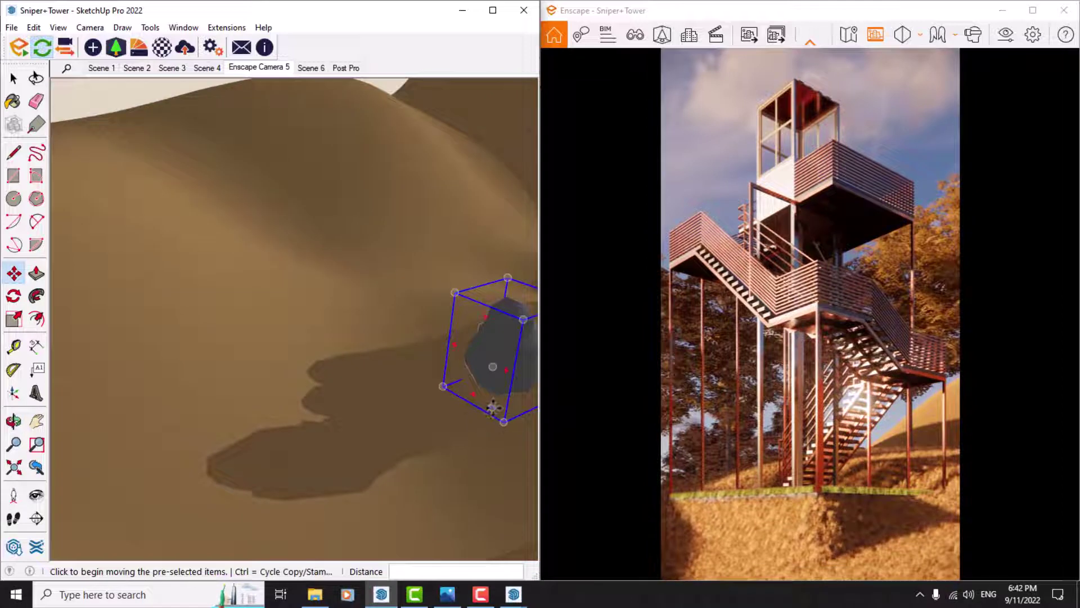
pyautogui.click(493, 408)
pyautogui.click(336, 384)
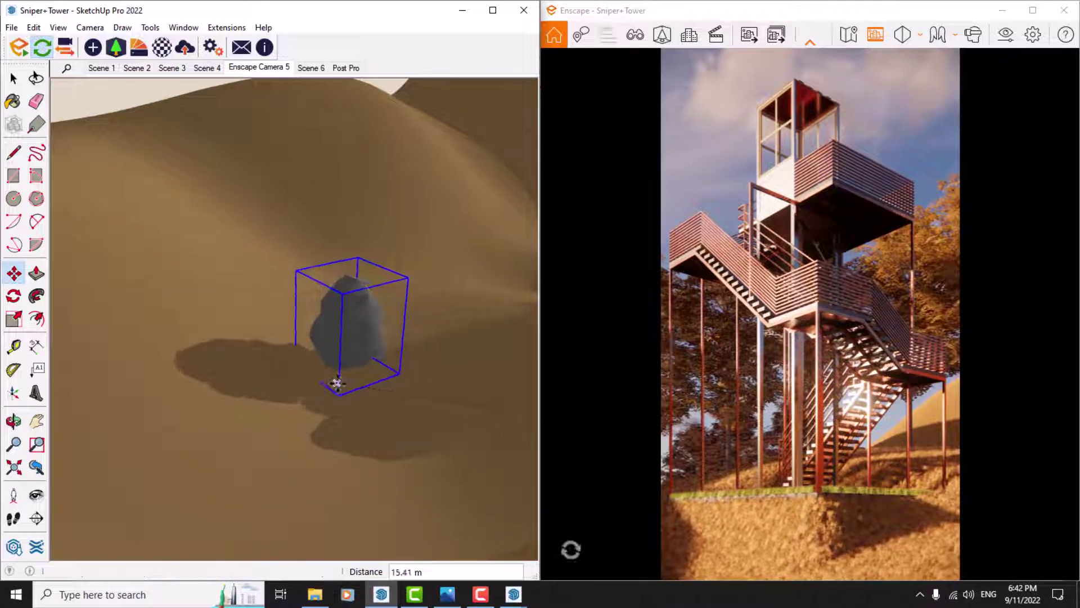
# Move the sweetgum about 7.31 m farther up the slope and bring its trunk base into close view.
pyautogui.click(363, 385)
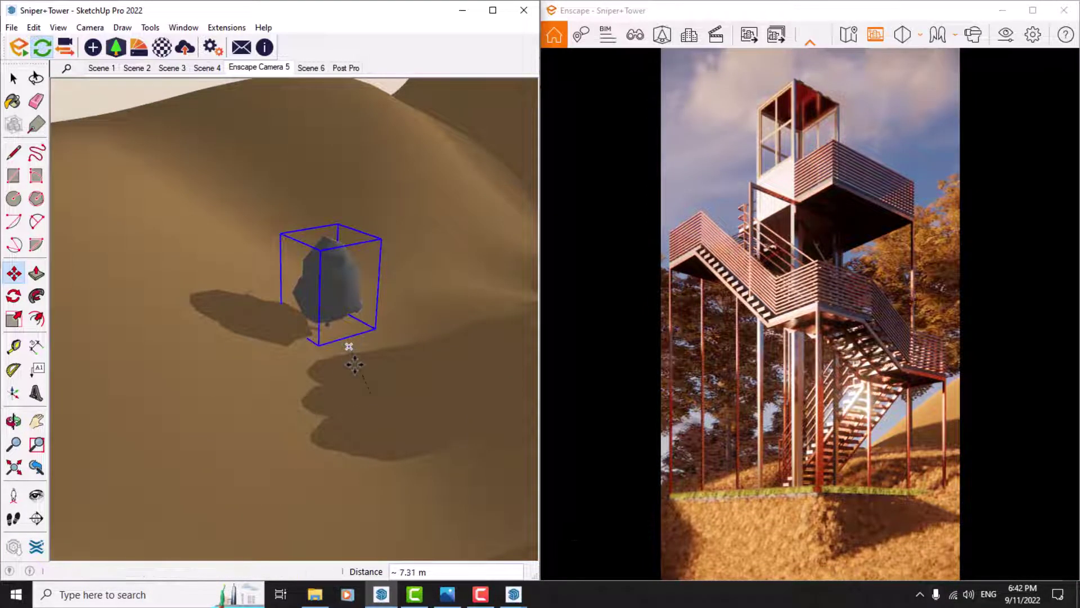
pyautogui.click(354, 365)
pyautogui.moveTo(349, 355); pyautogui.dragTo(162, 284, button='middle')
pyautogui.scroll(3, 336, 339)
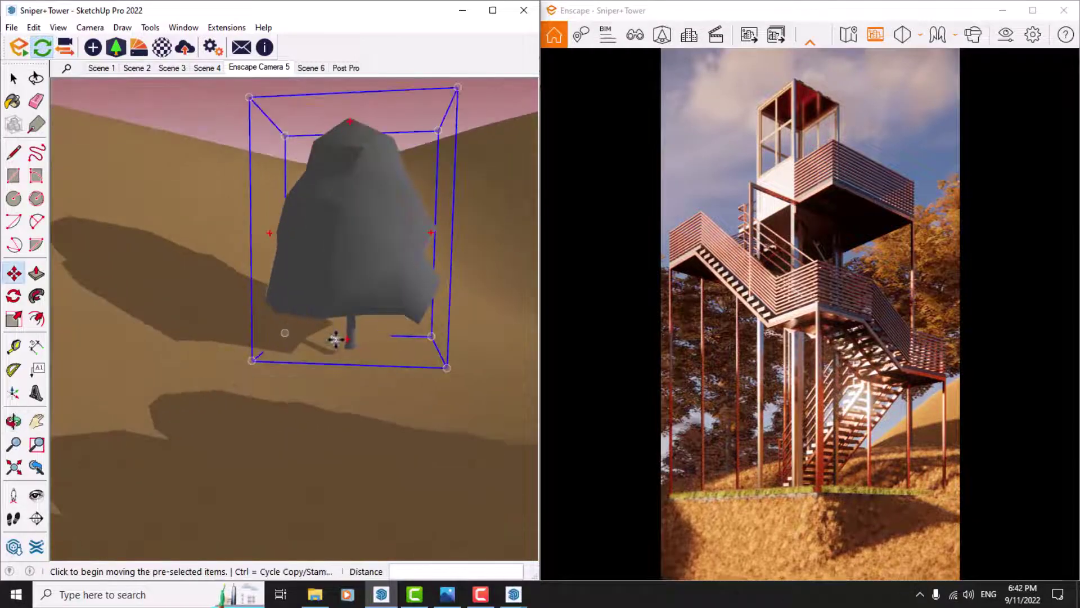
# Move the selected sweetgum about 1.08 m down to the slope at its trunk base and clear the selection.
pyautogui.scroll(3, 336, 339)
pyautogui.click(354, 345)
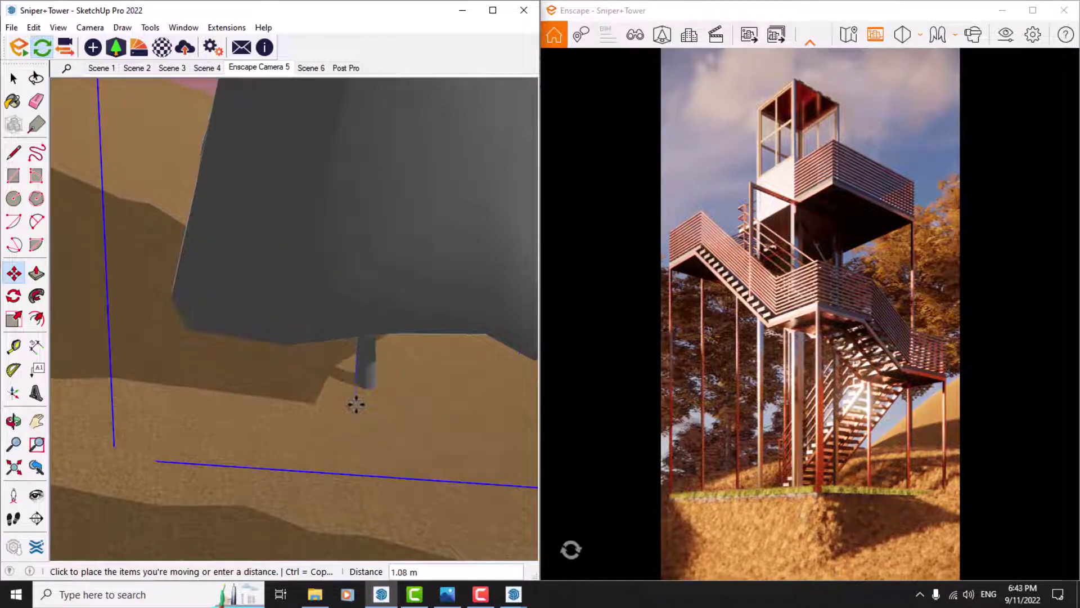
pyautogui.click(356, 404)
pyautogui.scroll(-7, 355, 403)
pyautogui.press('space')
pyautogui.scroll(-5, 306, 291)
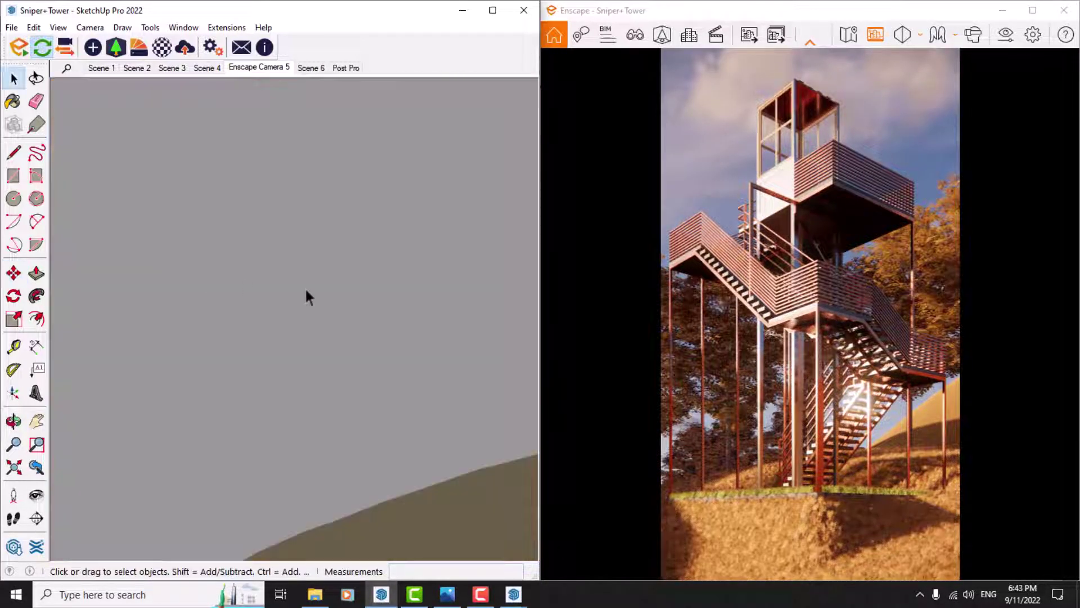
pyautogui.moveTo(306, 291)
pyautogui.mouseDown(button='middle')
pyautogui.moveTo(417, 263)
pyautogui.moveTo(91, 477)
pyautogui.mouseUp(button='middle')
pyautogui.keyDown('shift'); pyautogui.moveTo(270, 186); pyautogui.dragTo(215, 380, button='middle'); pyautogui.keyUp('shift')
pyautogui.moveTo(338, 180)
pyautogui.keyDown('shift'); pyautogui.mouseDown(button='middle')
pyautogui.moveTo(407, 360)
pyautogui.moveTo(244, 401)
pyautogui.moveTo(208, 342)
pyautogui.moveTo(72, 285)
pyautogui.mouseUp(button='middle'); pyautogui.keyUp('shift')
pyautogui.scroll(-5, 407, 361)
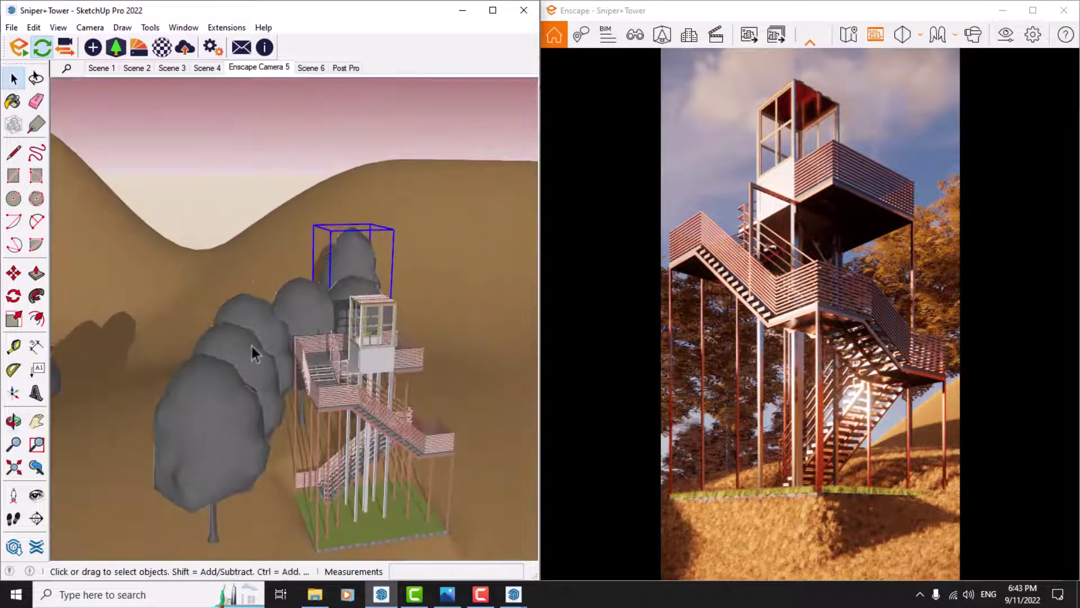
pyautogui.click(234, 177)
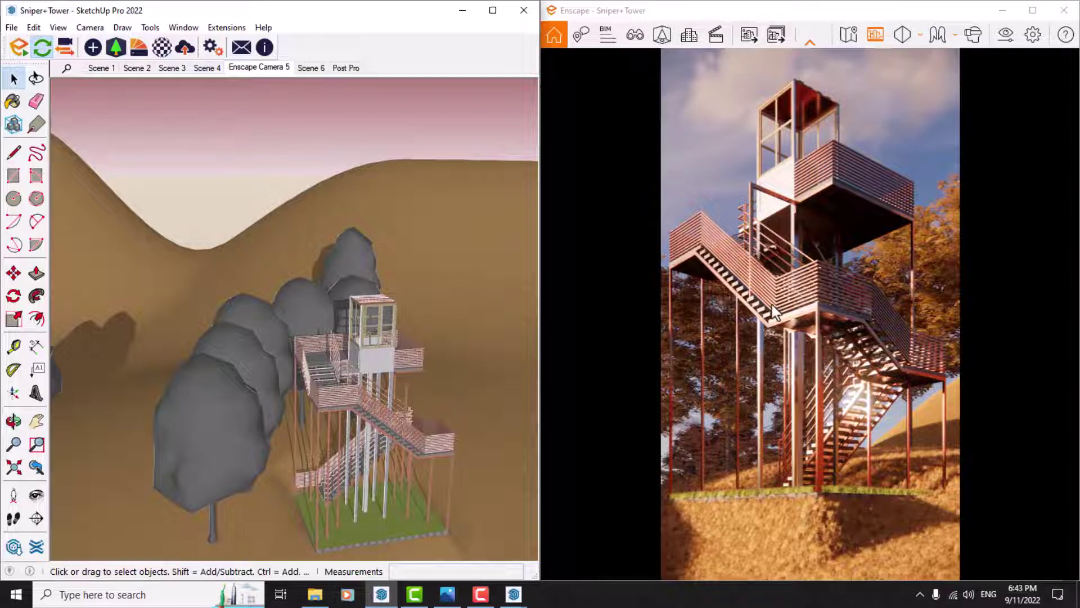
# Restore the saved Enscape Camera 5 view to check the new trees behind the tower.
pyautogui.click(635, 35)
pyautogui.click(619, 250)
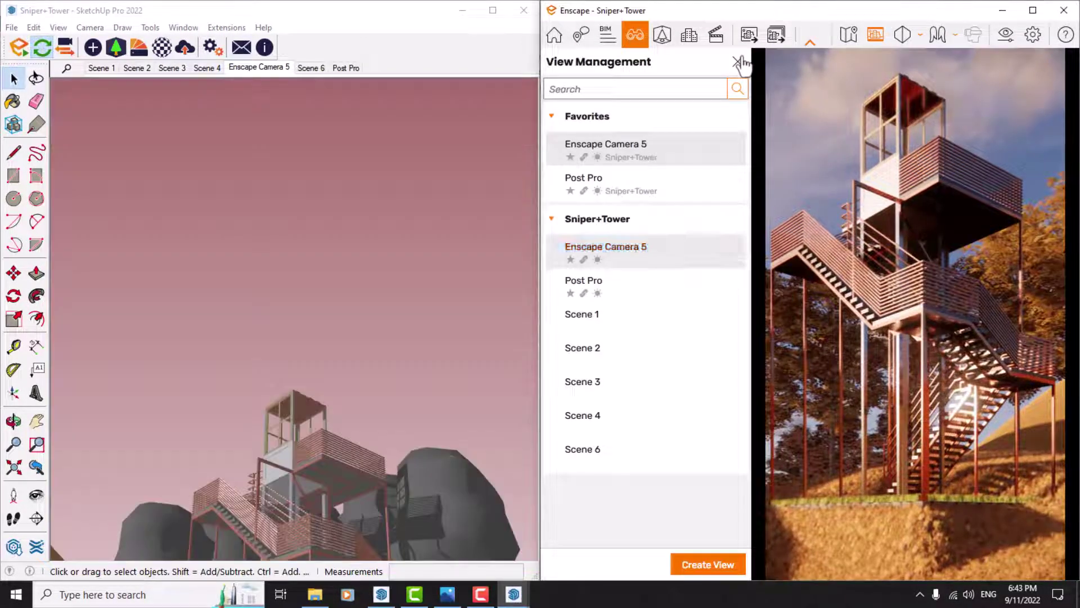
pyautogui.click(737, 60)
# Open the Enscape Asset Library and arrange it side by side with the SketchUp model of the tower's grass base.
pyautogui.moveTo(320, 287)
pyautogui.mouseDown(button='middle')
pyautogui.moveTo(262, 492)
pyautogui.moveTo(230, 540)
pyautogui.mouseUp(button='middle')
pyautogui.scroll(-5, 386, 200)
pyautogui.moveTo(370, 265); pyautogui.dragTo(625, 434, button='middle')
pyautogui.scroll(-5, 405, 293)
pyautogui.keyDown('shift'); pyautogui.moveTo(417, 304); pyautogui.dragTo(506, 394, button='middle'); pyautogui.keyUp('shift')
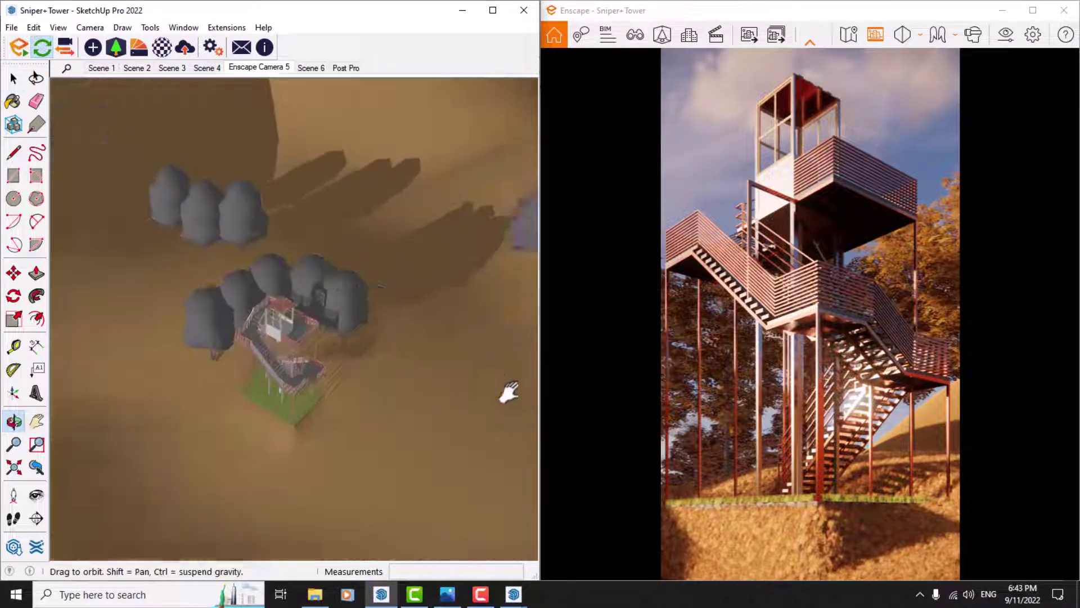
pyautogui.keyDown('shift'); pyautogui.moveTo(343, 270); pyautogui.dragTo(432, 248, button='middle'); pyautogui.keyUp('shift')
pyautogui.scroll(5, 391, 389)
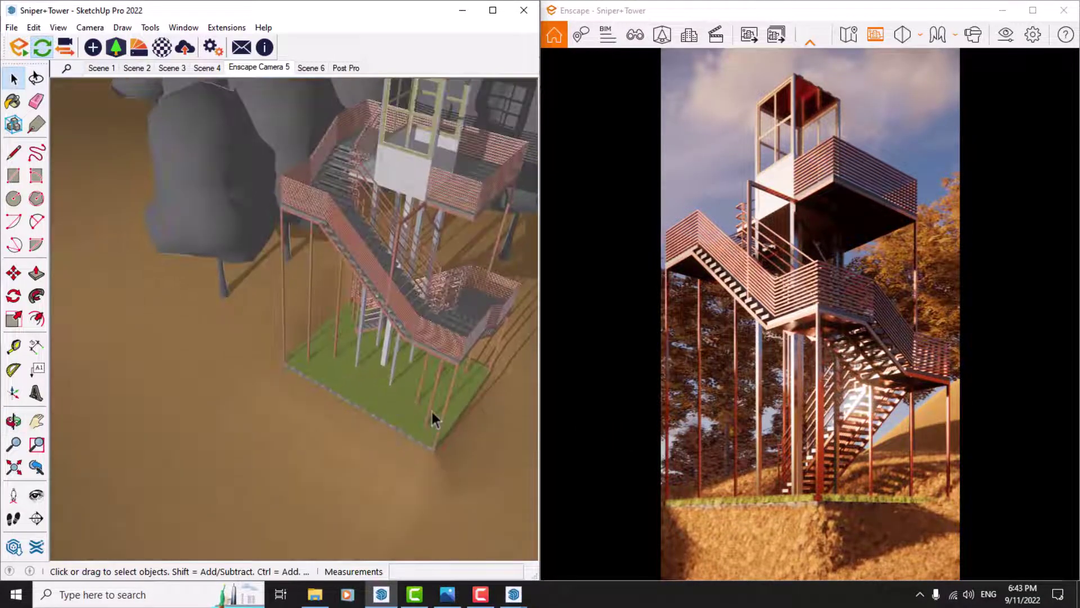
pyautogui.moveTo(432, 413)
pyautogui.mouseDown(button='middle')
pyautogui.moveTo(215, 333)
pyautogui.moveTo(349, 398)
pyautogui.mouseUp(button='middle')
pyautogui.scroll(3, 360, 393)
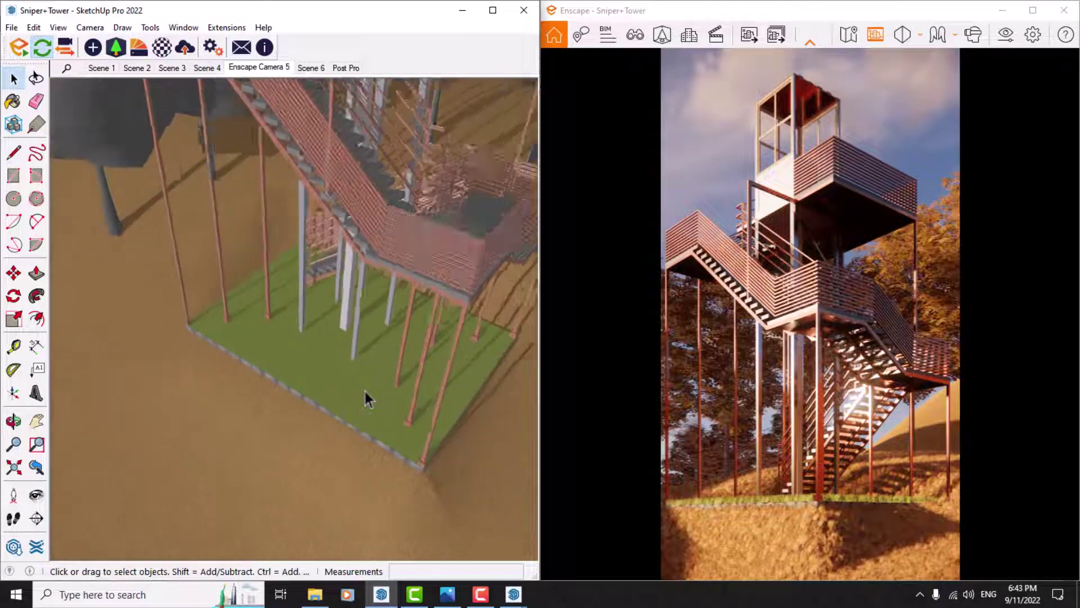
pyautogui.scroll(2, 365, 398)
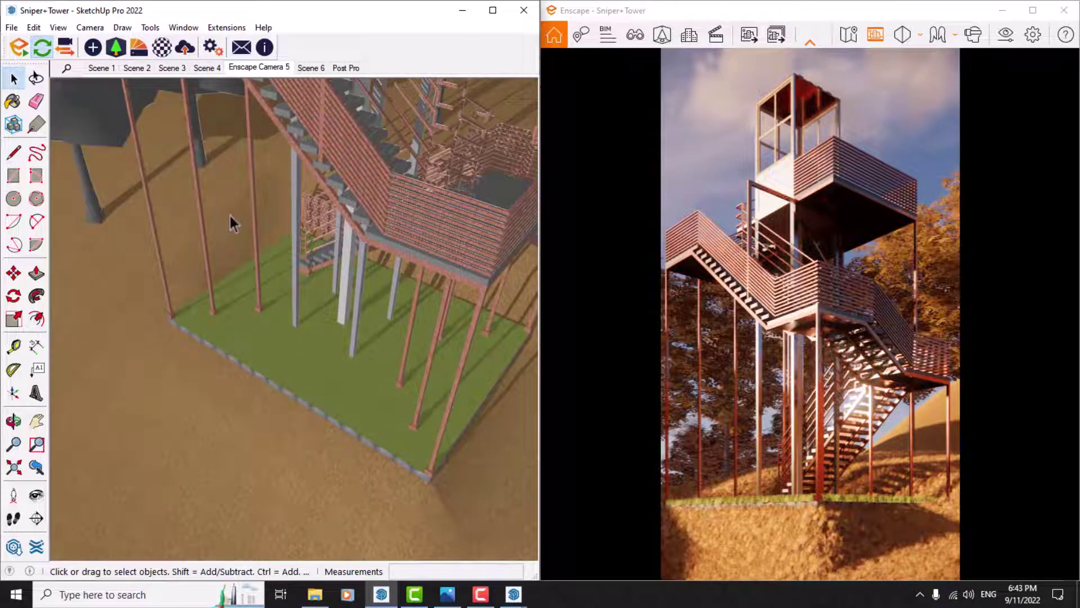
pyautogui.click(115, 47)
pyautogui.moveTo(336, 12); pyautogui.dragTo(1077, 247)
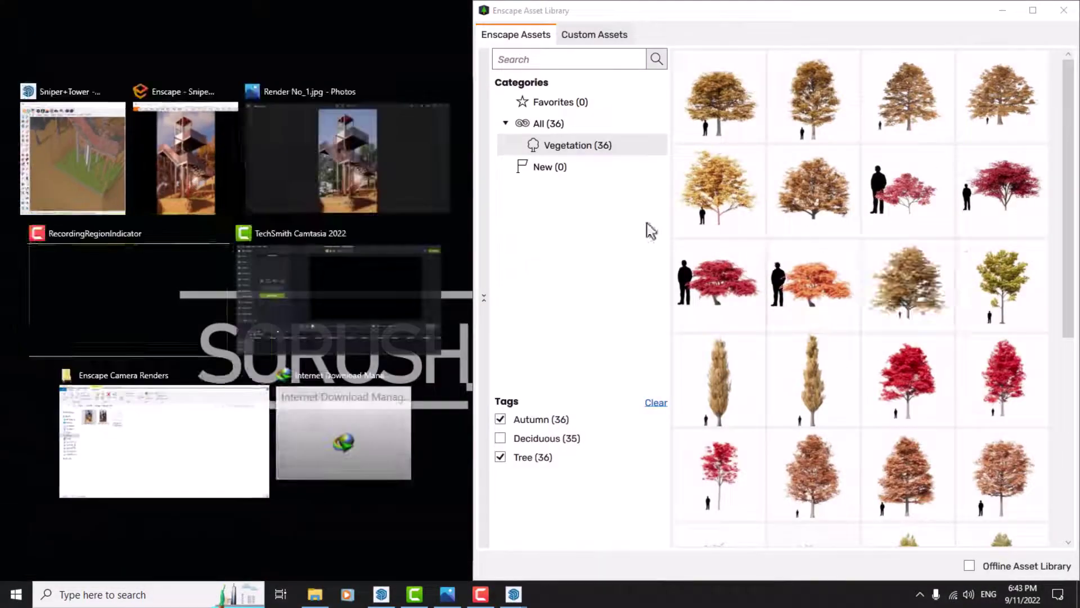
pyautogui.click(73, 157)
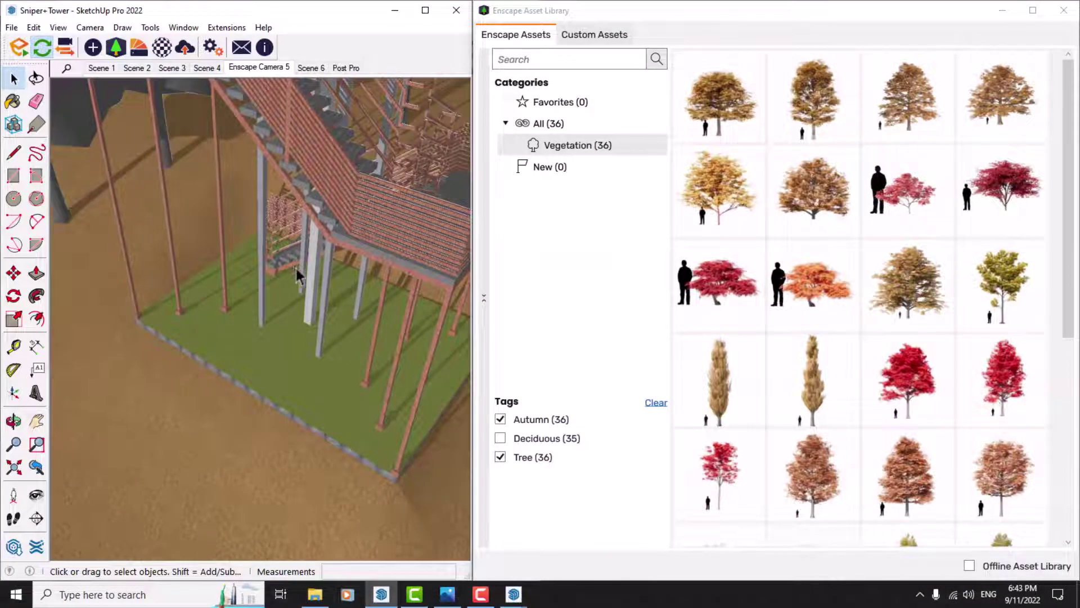
# Replace the Tree and Autumn filters in the Vegetation assets with the Stone tag.
pyautogui.click(500, 457)
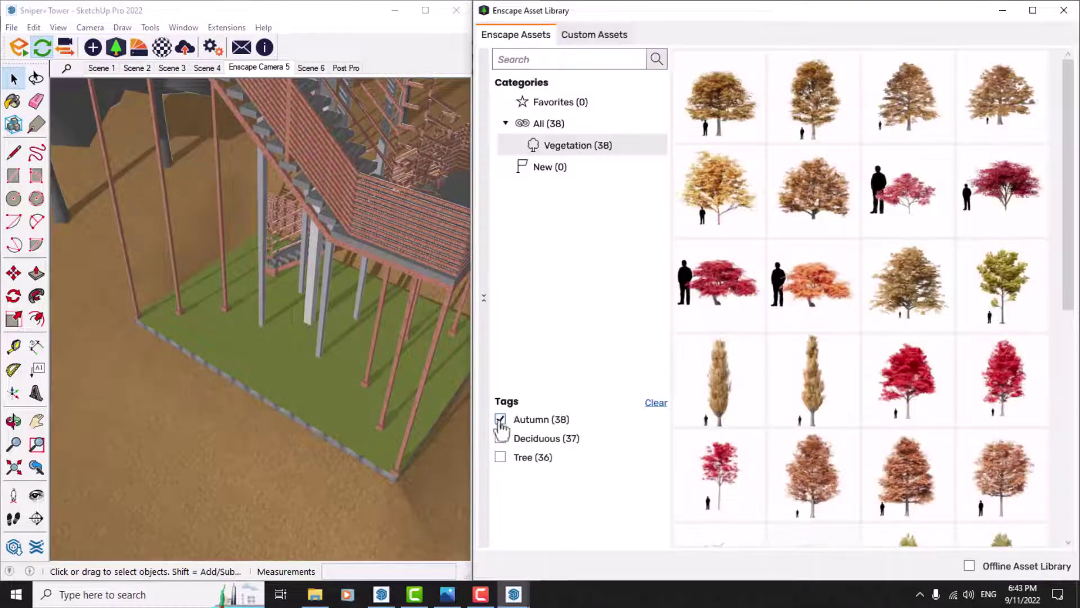
pyautogui.click(499, 420)
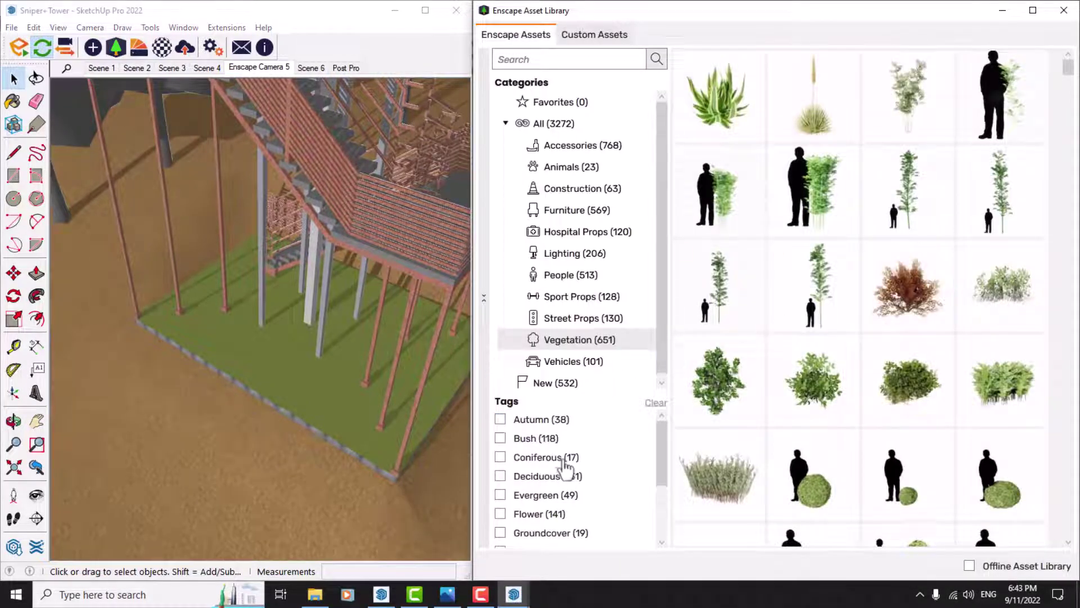
pyautogui.scroll(-1, 557, 450)
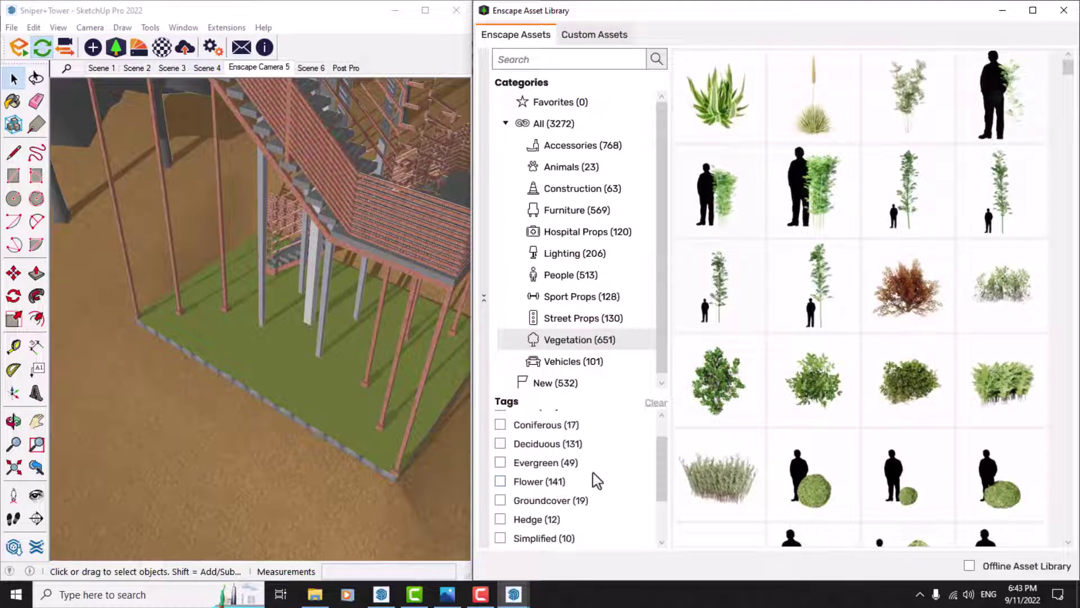
pyautogui.scroll(-2, 593, 472)
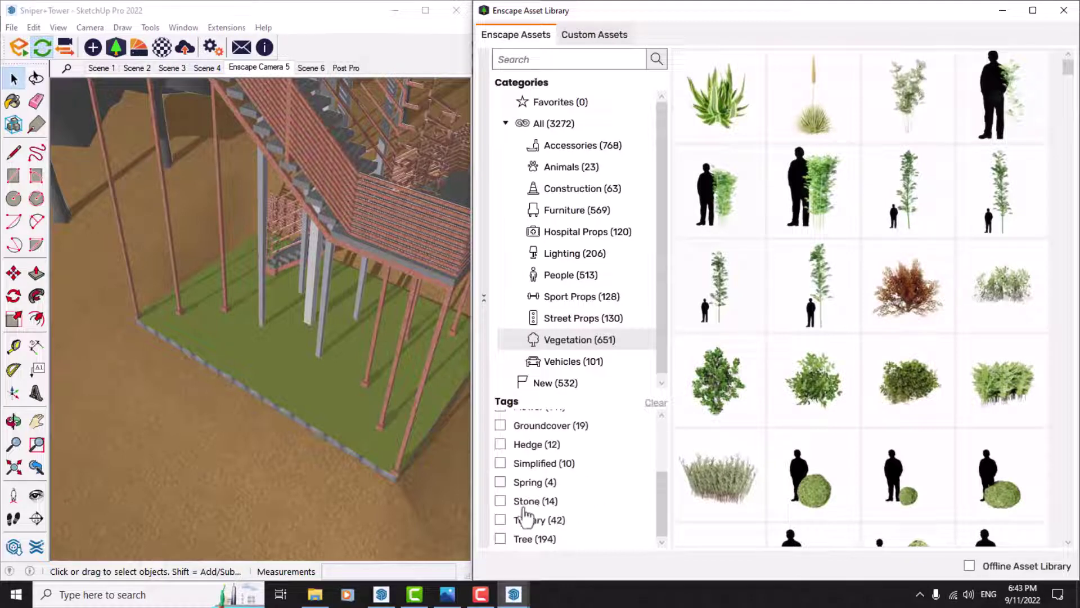
pyautogui.click(500, 501)
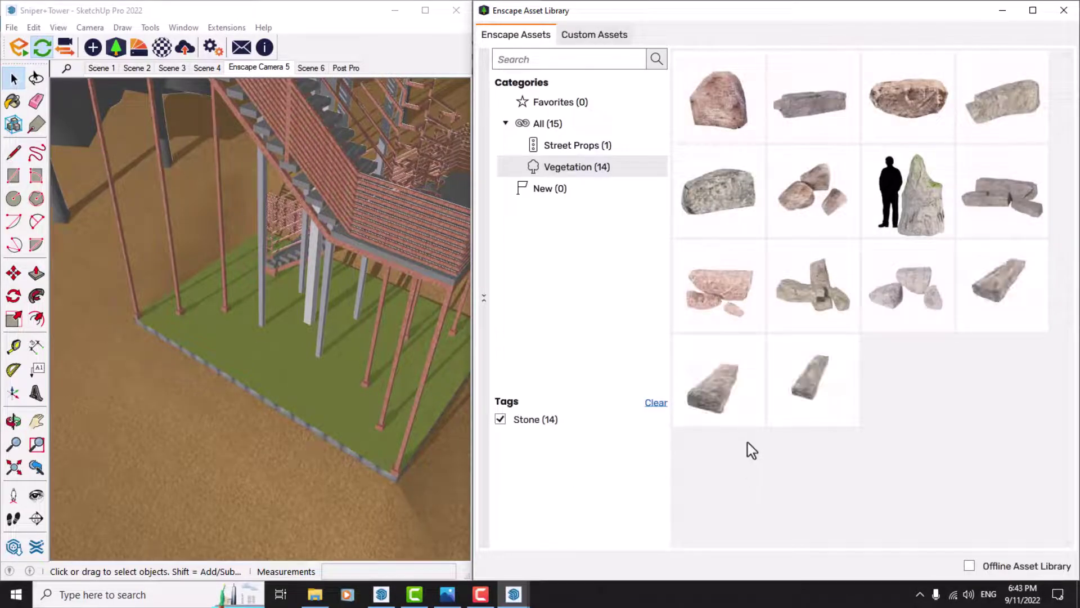
# Place one Stone 011: Group asset on the grass base in front of the tower's central columns and end placement.
pyautogui.moveTo(749, 322)
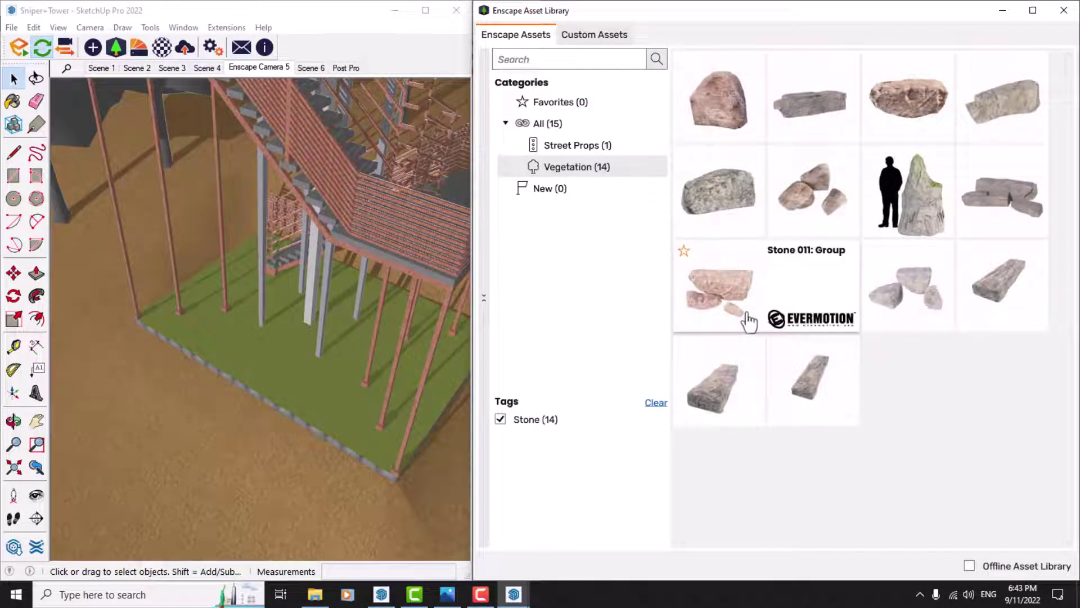
pyautogui.click(730, 288)
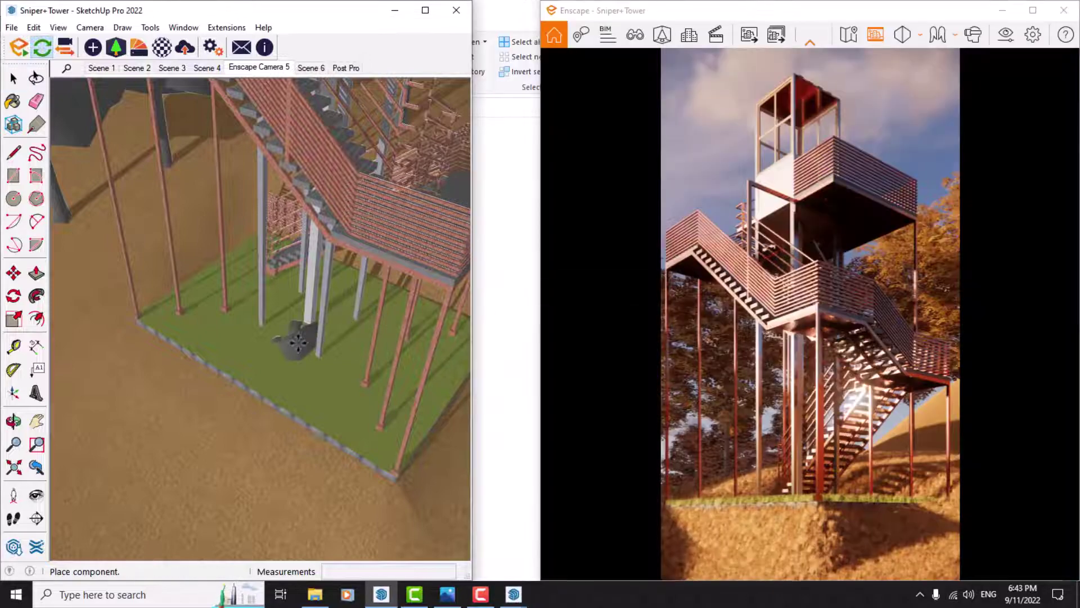
pyautogui.scroll(4, 298, 341)
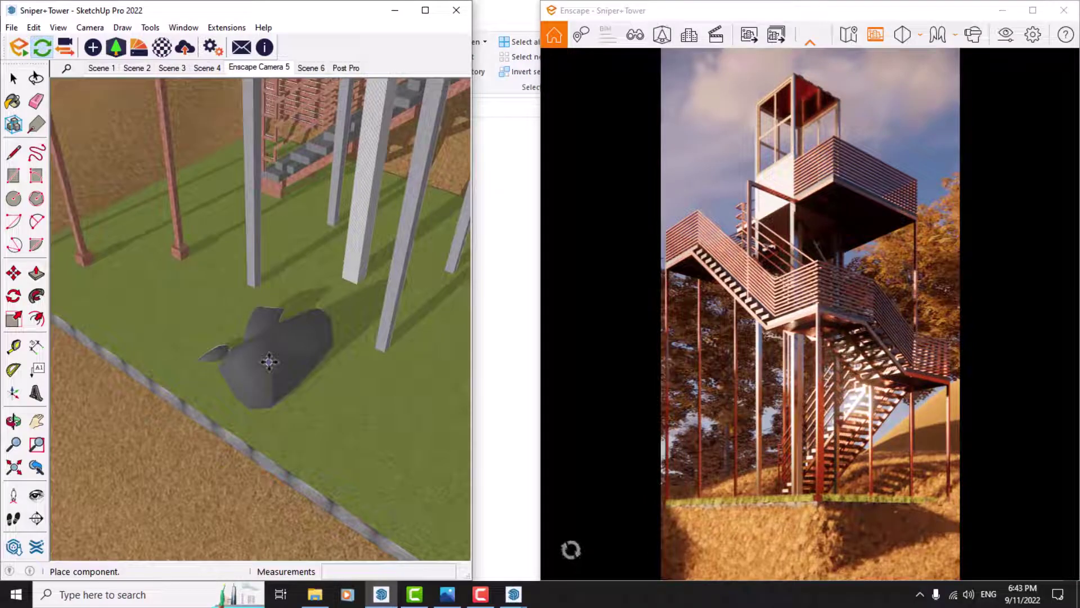
pyautogui.click(269, 362)
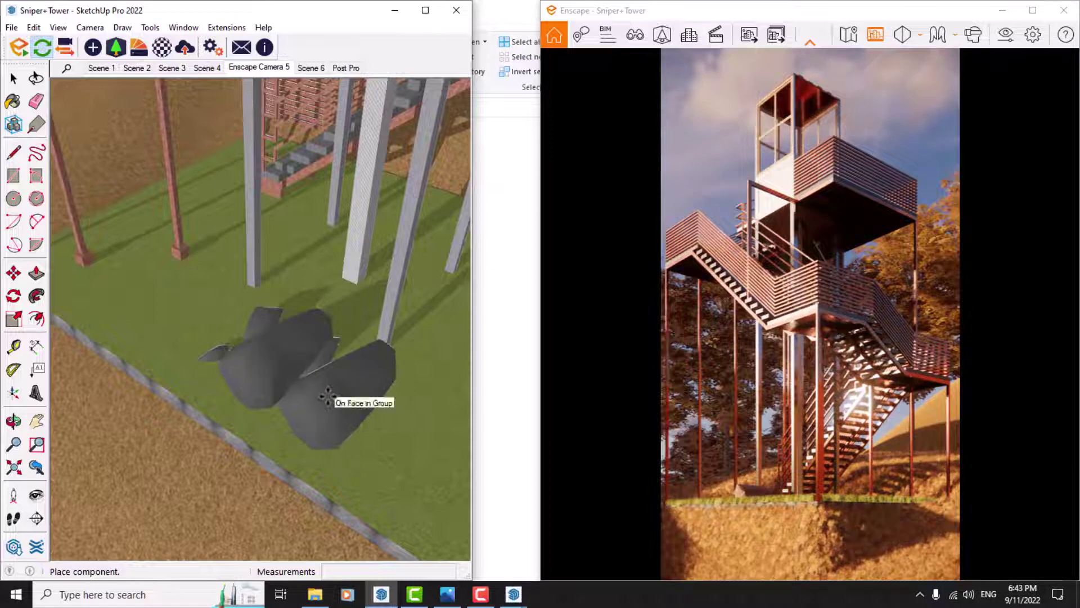
pyautogui.scroll(-5, 242, 252)
pyautogui.press('Escape')
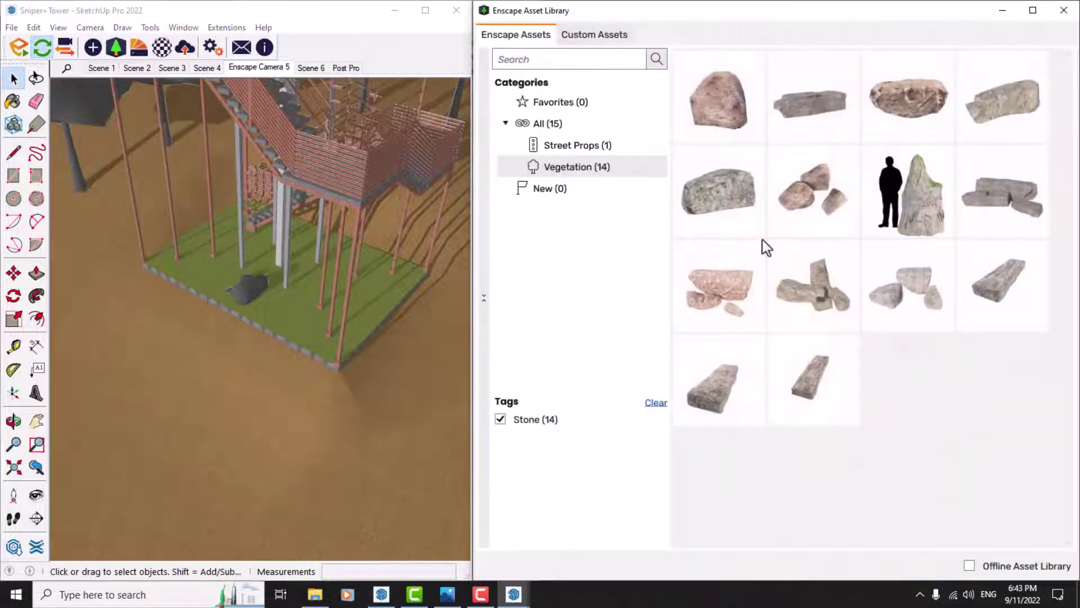
# Place the tall, mossy standing stone on the grass base behind the corner posts of the tower.
pyautogui.click(912, 225)
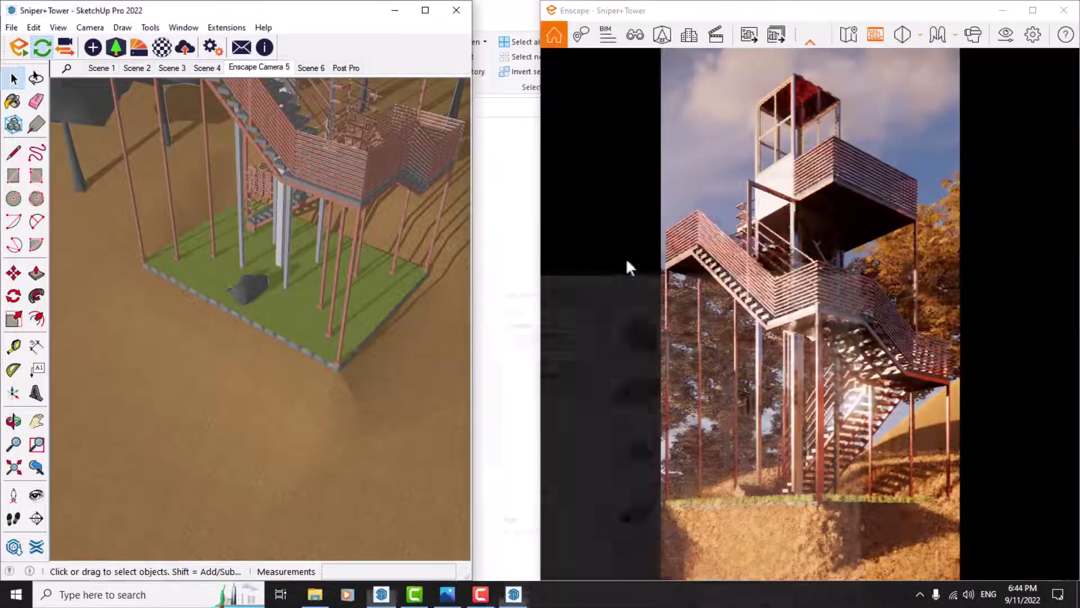
pyautogui.scroll(5, 359, 312)
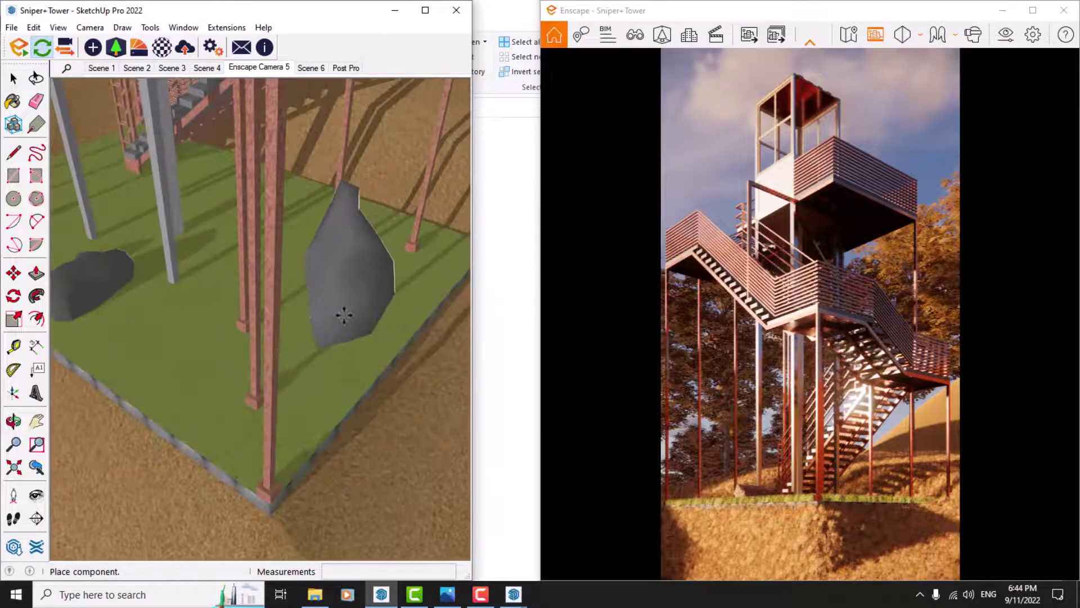
pyautogui.click(344, 315)
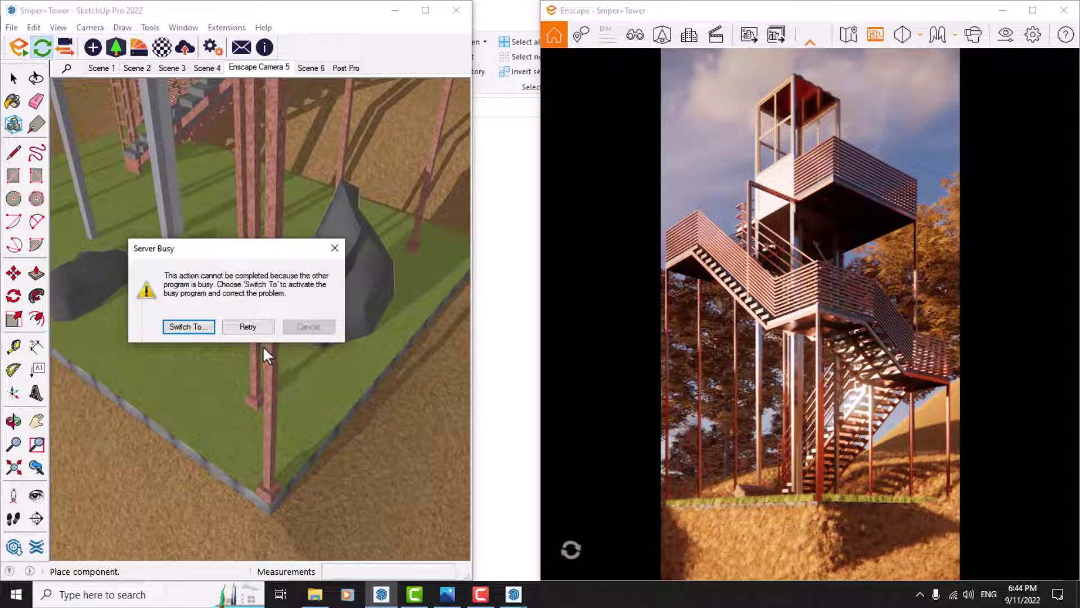
# Dismiss the Server Busy dialog by retrying, and stop placing further copies of the tall stone.
pyautogui.moveTo(179, 253)
pyautogui.mouseDown()
pyautogui.moveTo(275, 282)
pyautogui.moveTo(278, 300)
pyautogui.mouseUp()
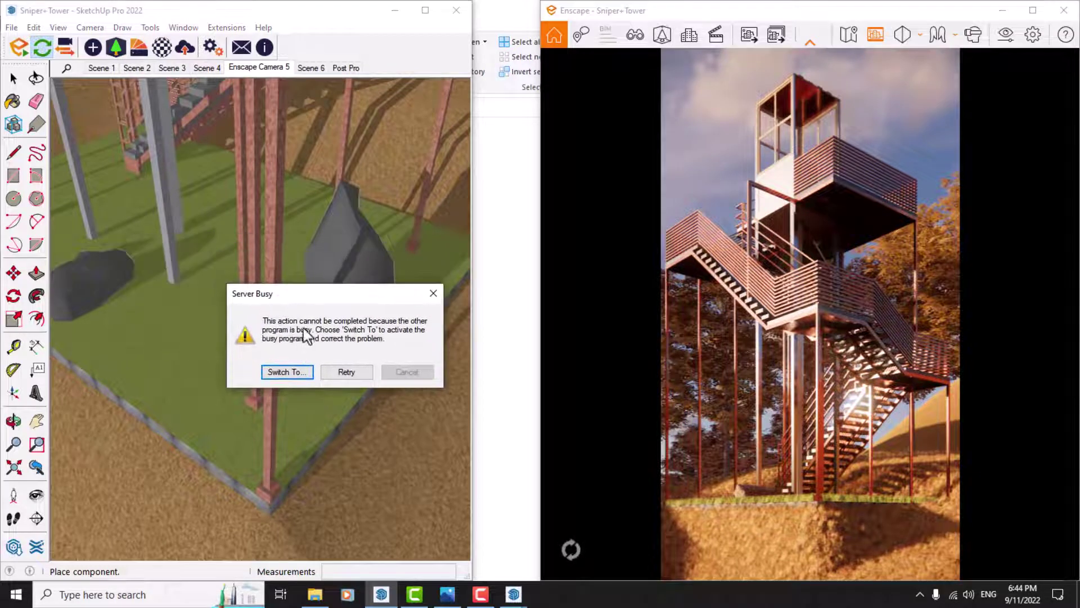
pyautogui.click(329, 367)
pyautogui.click(247, 327)
pyautogui.click(246, 329)
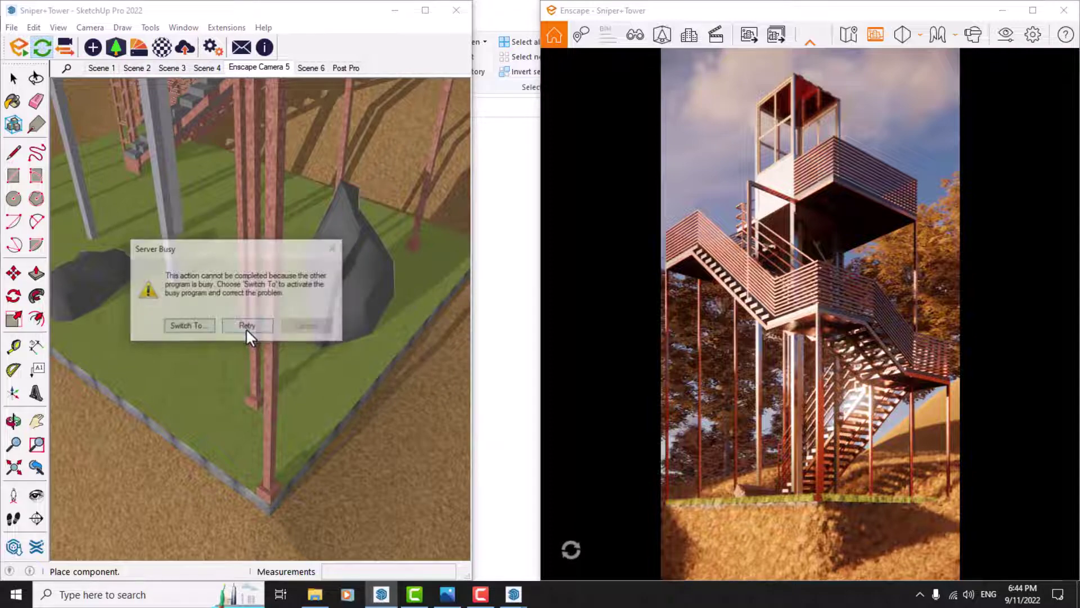
pyautogui.click(189, 327)
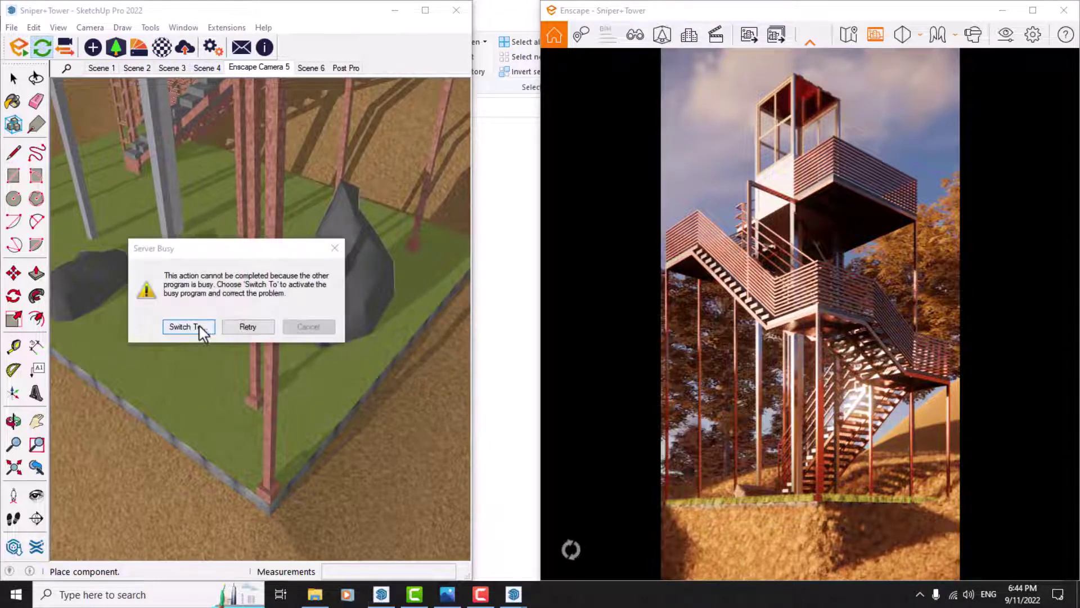
pyautogui.click(249, 325)
pyautogui.click(249, 326)
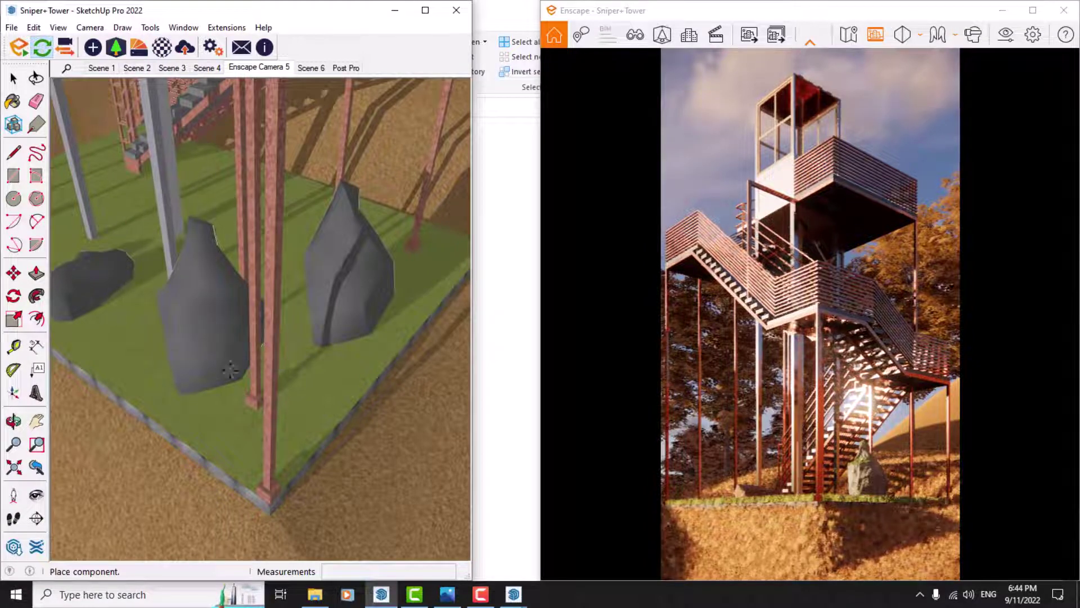
pyautogui.press('Escape')
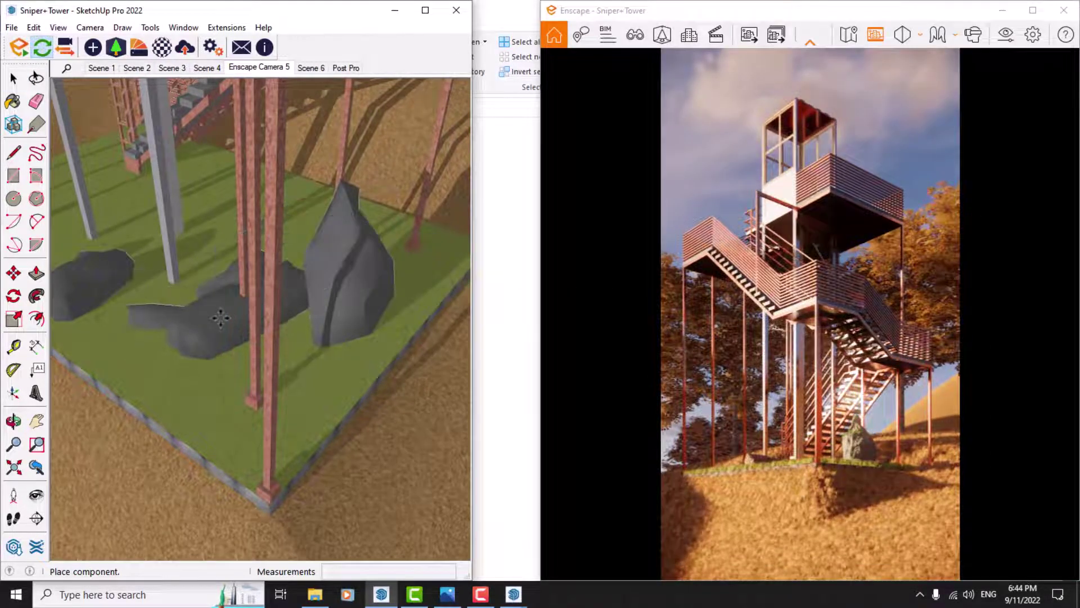
# Place one larger stone group on the grass between the first stones and the tall standing stone, then end placement.
pyautogui.scroll(-4, 219, 318)
pyautogui.moveTo(219, 315)
pyautogui.mouseDown(button='middle')
pyautogui.moveTo(449, 282)
pyautogui.moveTo(357, 276)
pyautogui.mouseUp(button='middle')
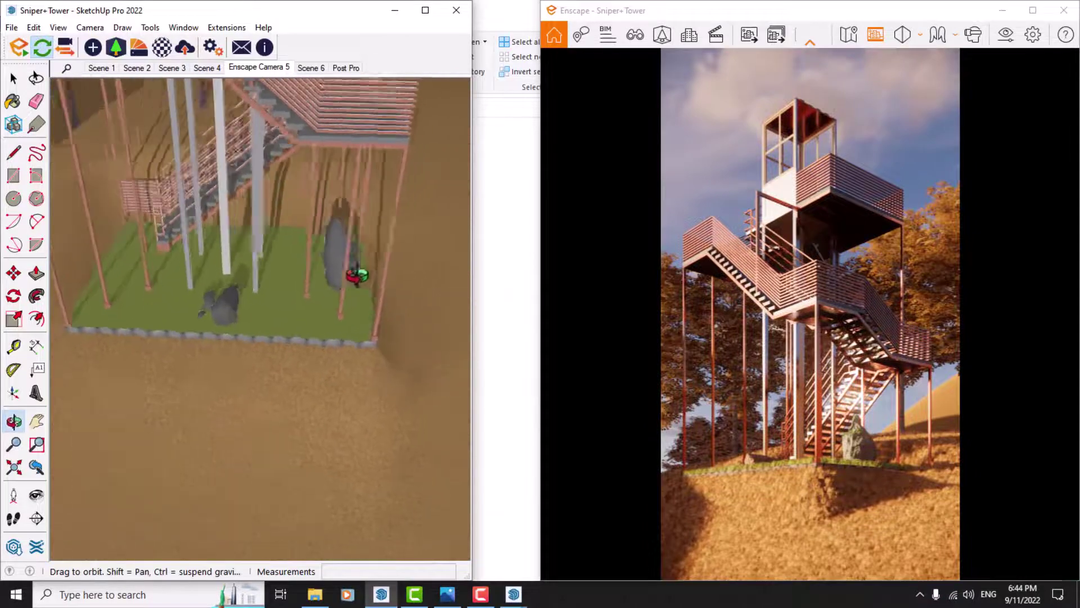
pyautogui.scroll(5, 222, 318)
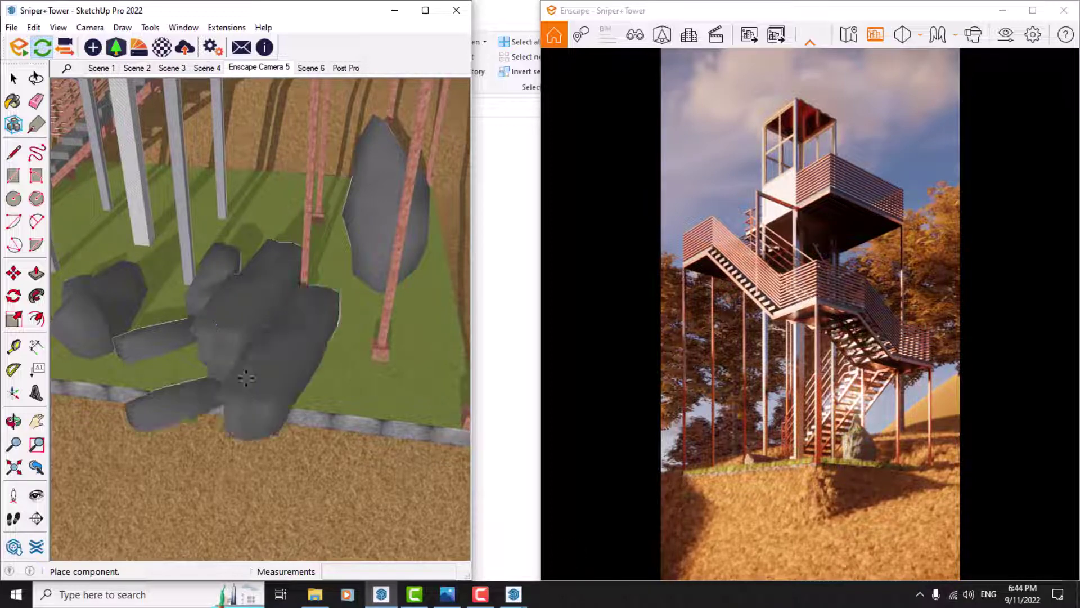
pyautogui.press('space')
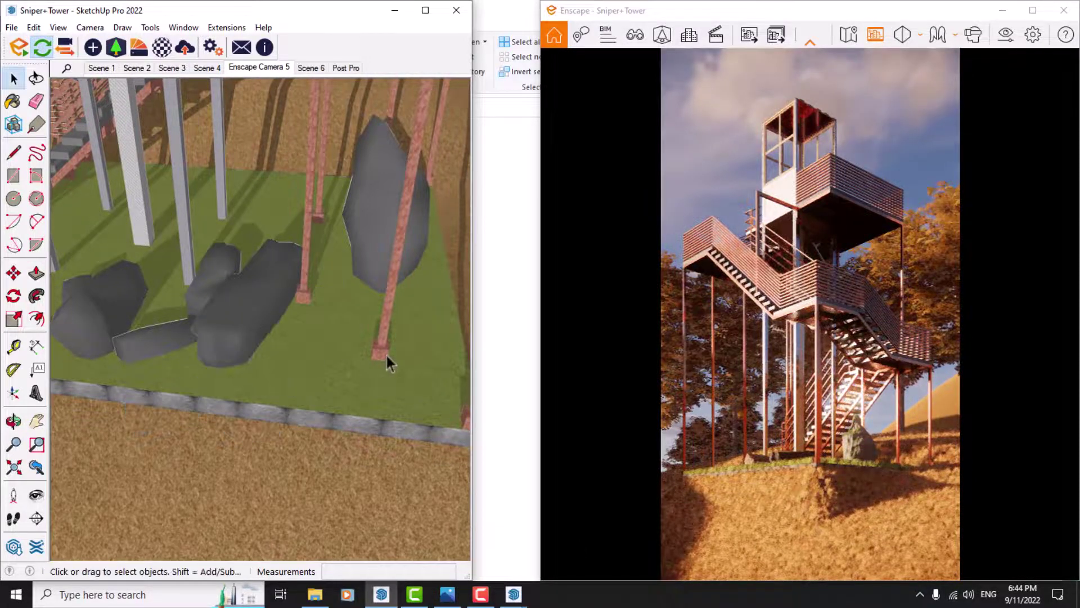
# Return to the saved Enscape Camera 5 view to check the stones at the tower's base.
pyautogui.click(839, 353)
pyautogui.press('f')
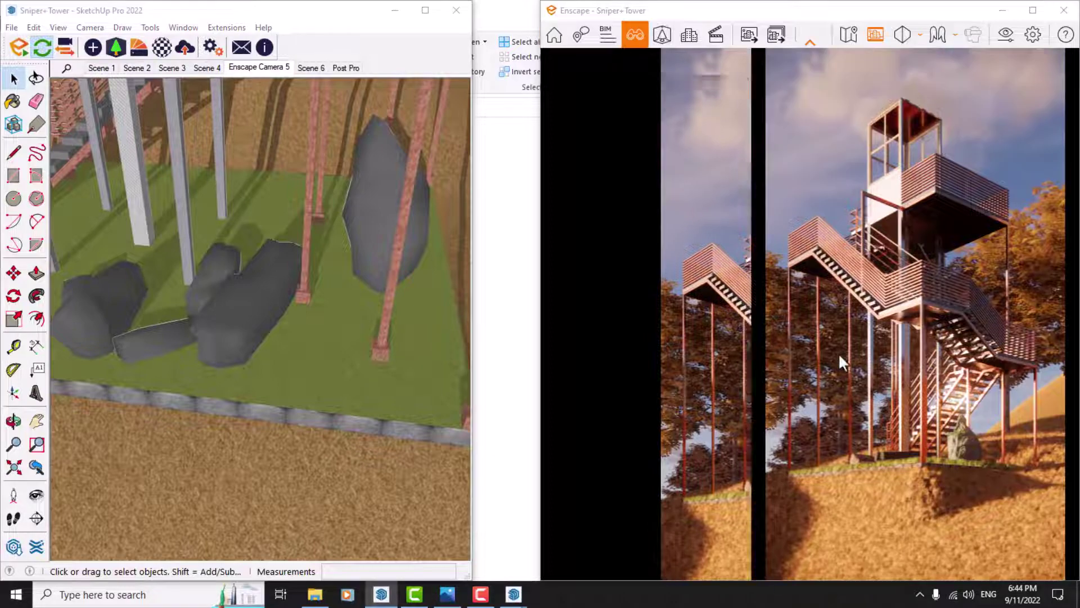
pyautogui.click(642, 245)
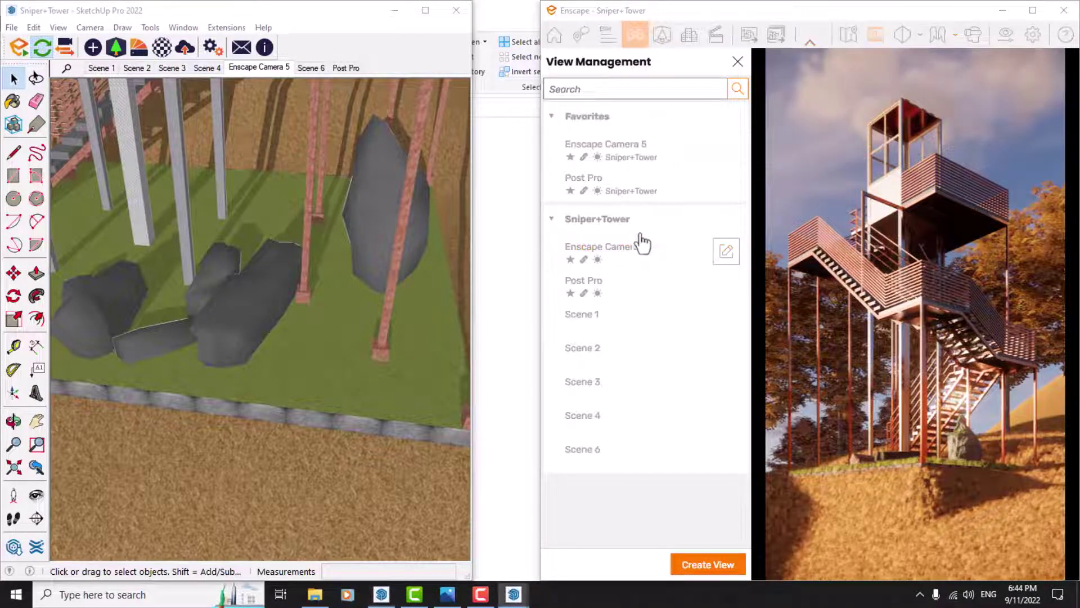
pyautogui.click(740, 66)
pyautogui.click(332, 319)
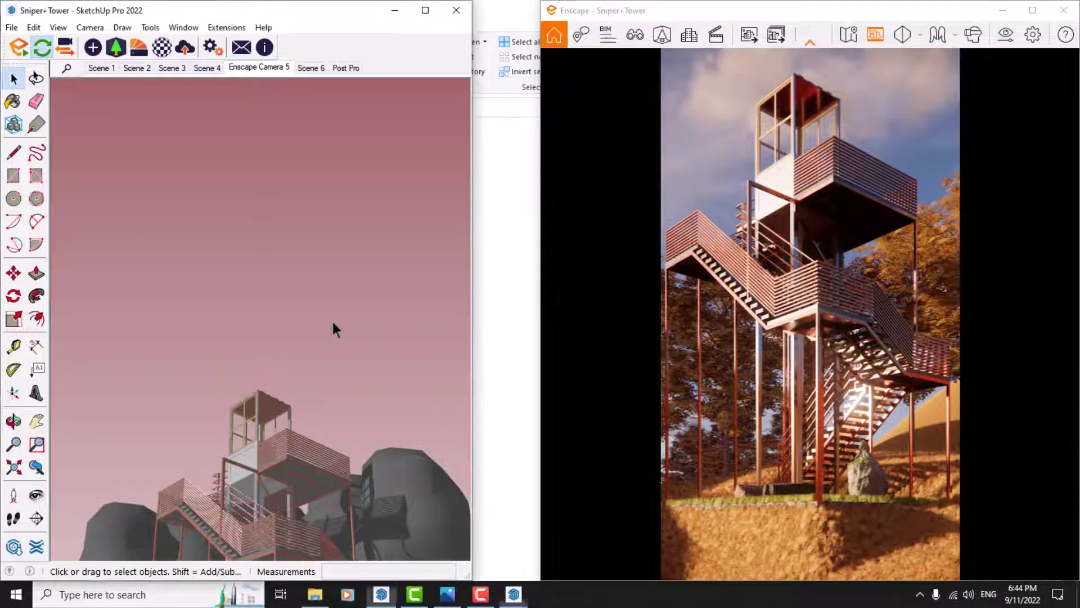
# Bring the tower's base into close view and arrange the SketchUp window and the Enscape Asset Library side by side.
pyautogui.moveTo(332, 319)
pyautogui.mouseDown(button='middle')
pyautogui.moveTo(285, 458)
pyautogui.moveTo(376, 277)
pyautogui.moveTo(301, 521)
pyautogui.moveTo(386, 426)
pyautogui.mouseUp(button='middle')
pyautogui.scroll(4, 300, 523)
pyautogui.scroll(2, 384, 421)
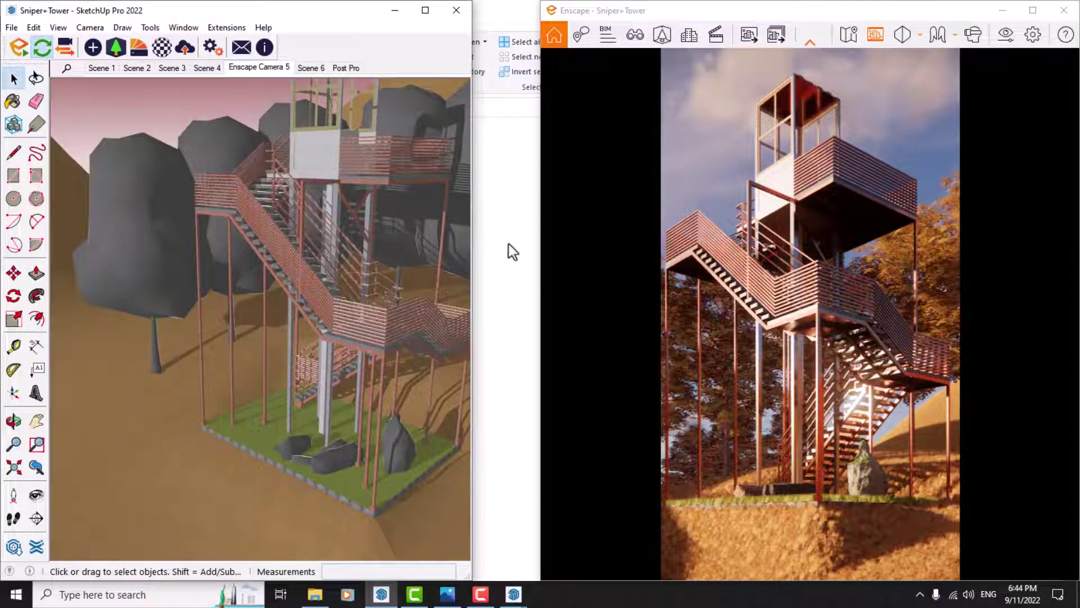
pyautogui.moveTo(262, 11); pyautogui.dragTo(1, 254)
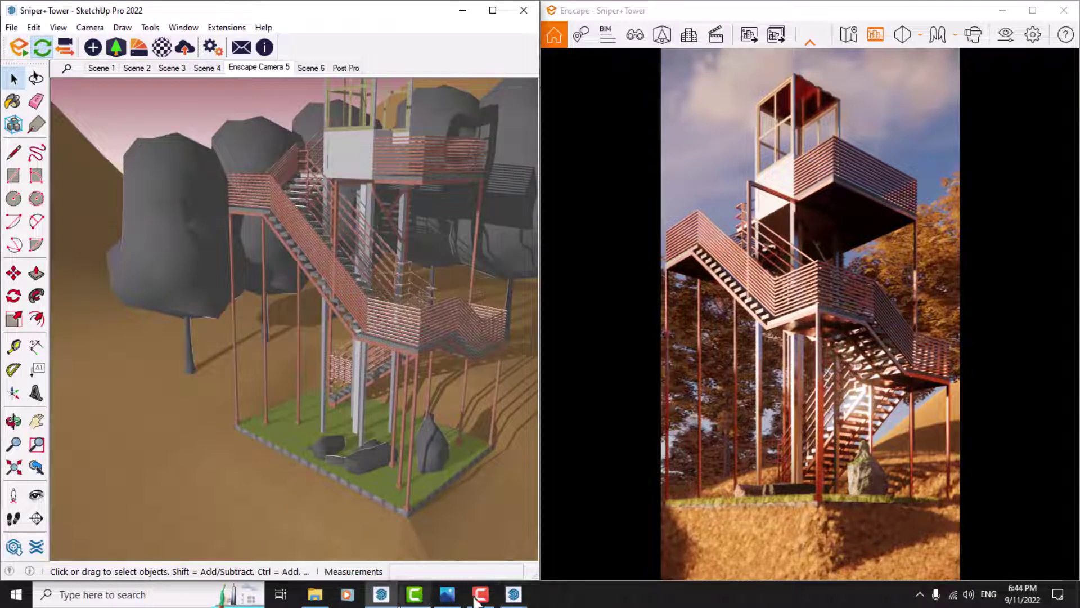
pyautogui.moveTo(514, 594)
pyautogui.click(551, 539)
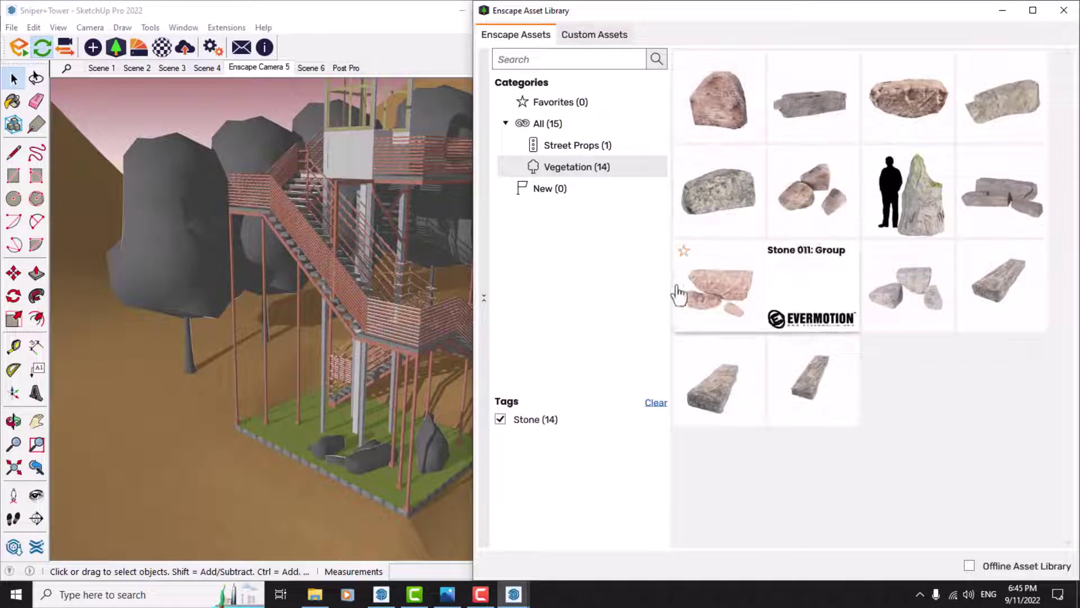
pyautogui.moveTo(680, 387)
pyautogui.moveTo(761, 8); pyautogui.dragTo(1079, 197)
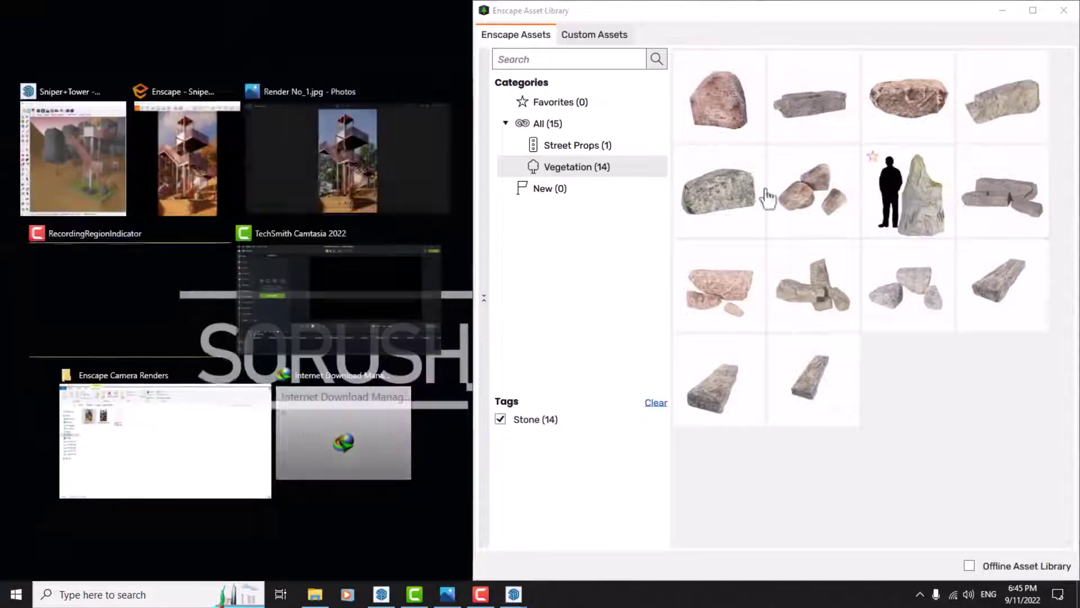
pyautogui.click(87, 141)
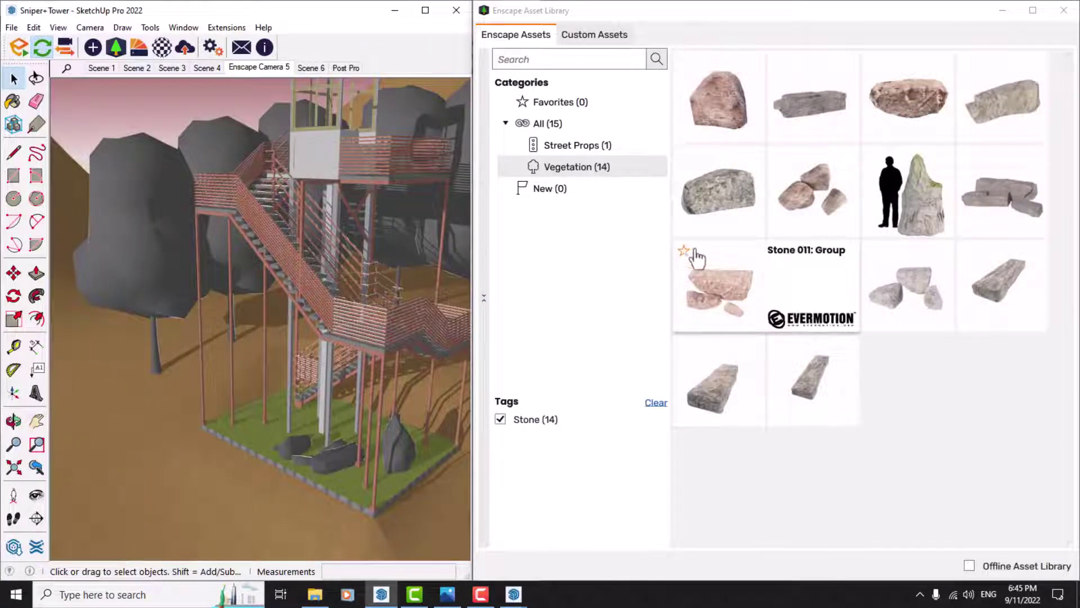
# Clear the Stone tag filter in the asset library and pick a flock of flying birds from the Animals category.
pyautogui.click(507, 422)
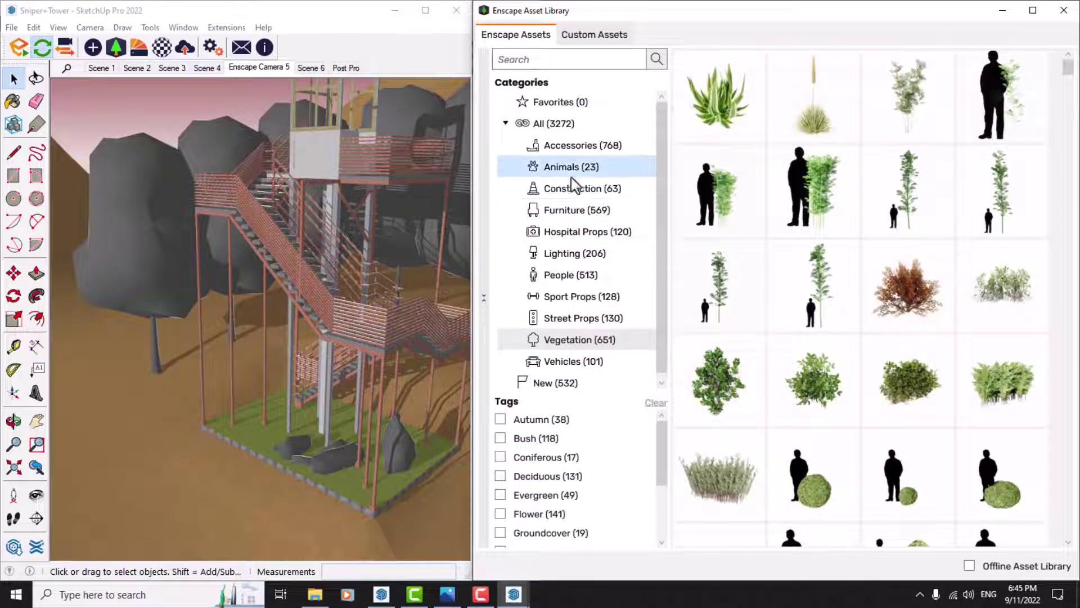
pyautogui.click(994, 14)
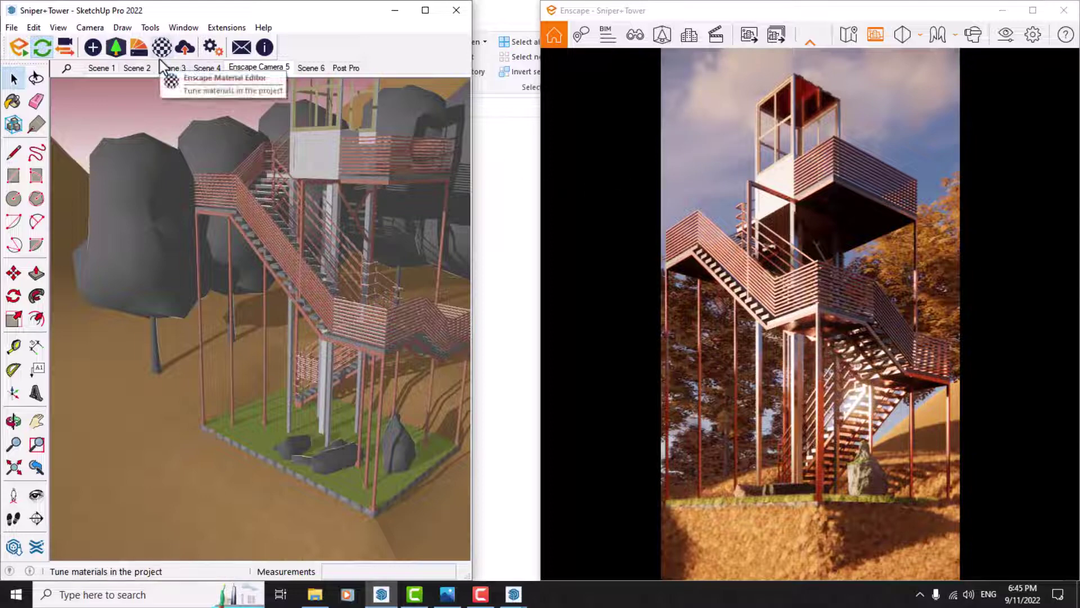
pyautogui.click(115, 53)
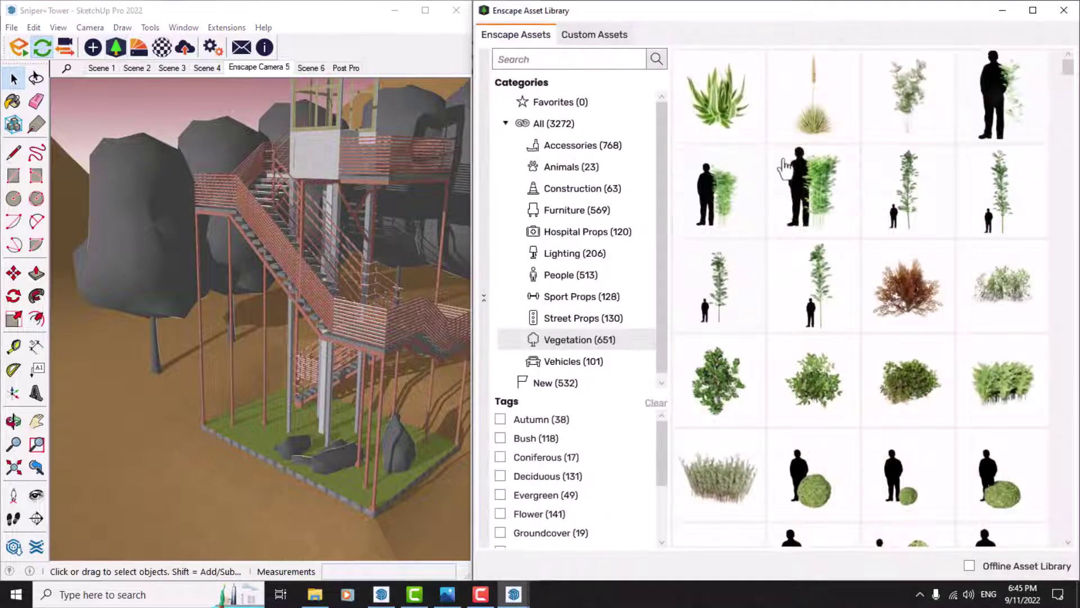
pyautogui.click(566, 173)
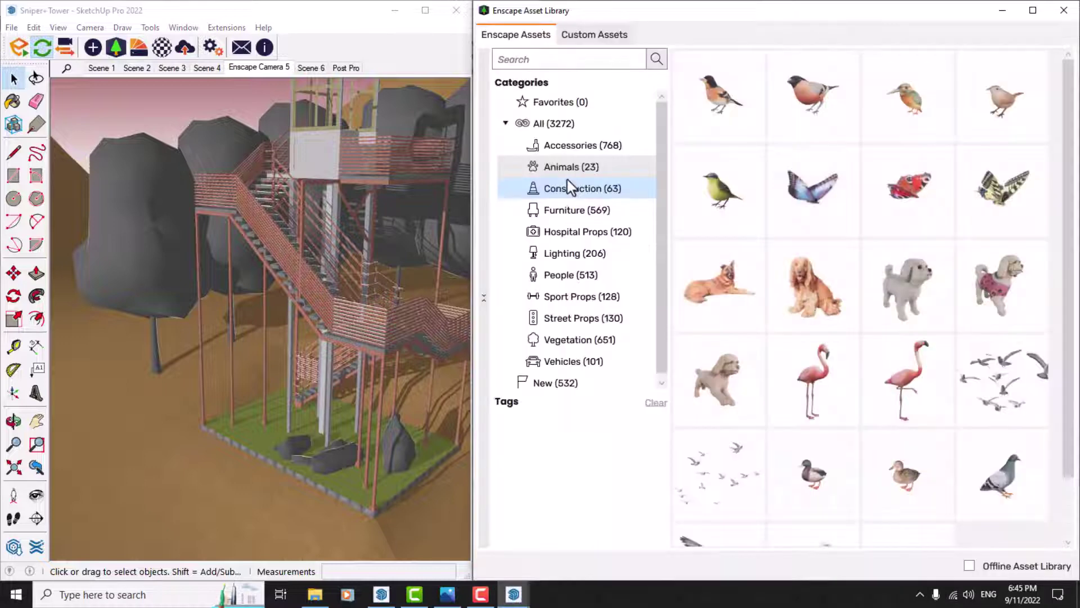
pyautogui.click(726, 485)
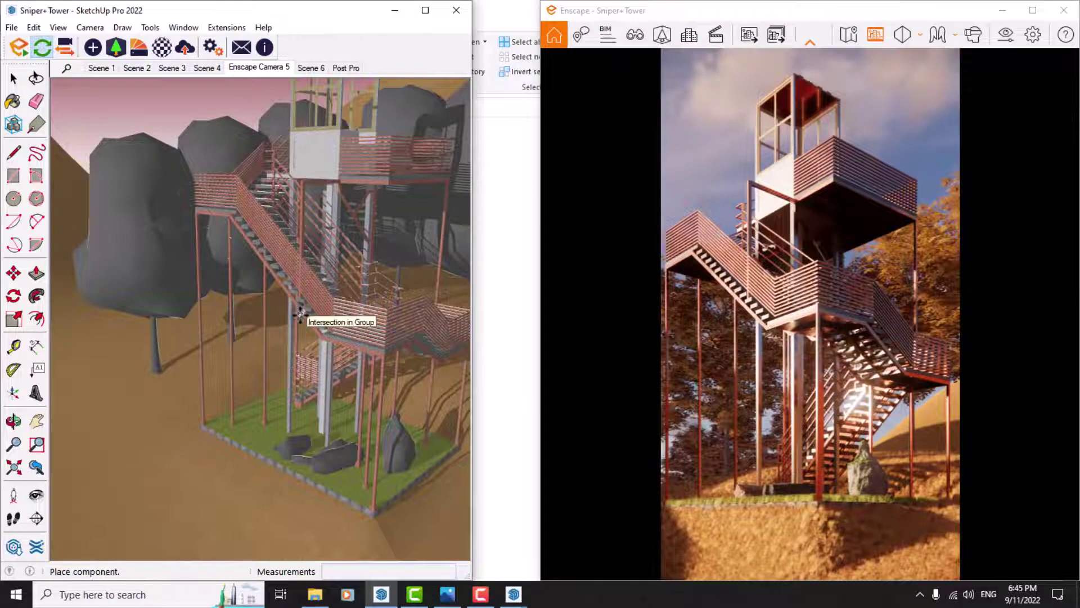
# Place one flock of birds in the sky at the tower's top cabin and end placement.
pyautogui.scroll(-3, 300, 306)
pyautogui.moveTo(300, 307); pyautogui.dragTo(295, 304, button='middle')
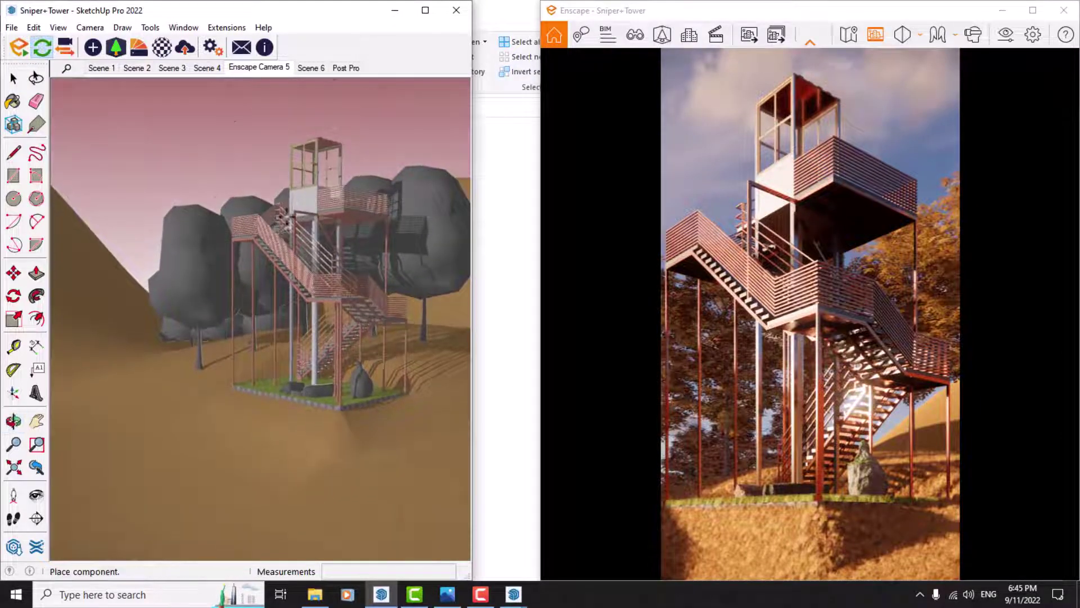
pyautogui.scroll(7, 309, 133)
pyautogui.scroll(-7, 309, 134)
pyautogui.moveTo(302, 171); pyautogui.dragTo(287, 145, button='middle')
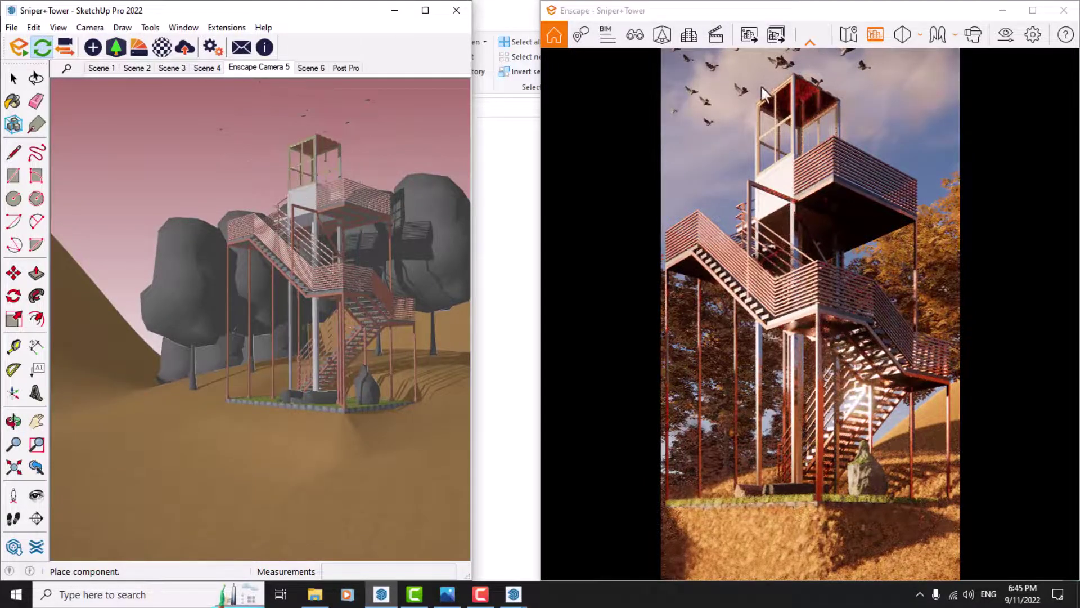
pyautogui.press('space')
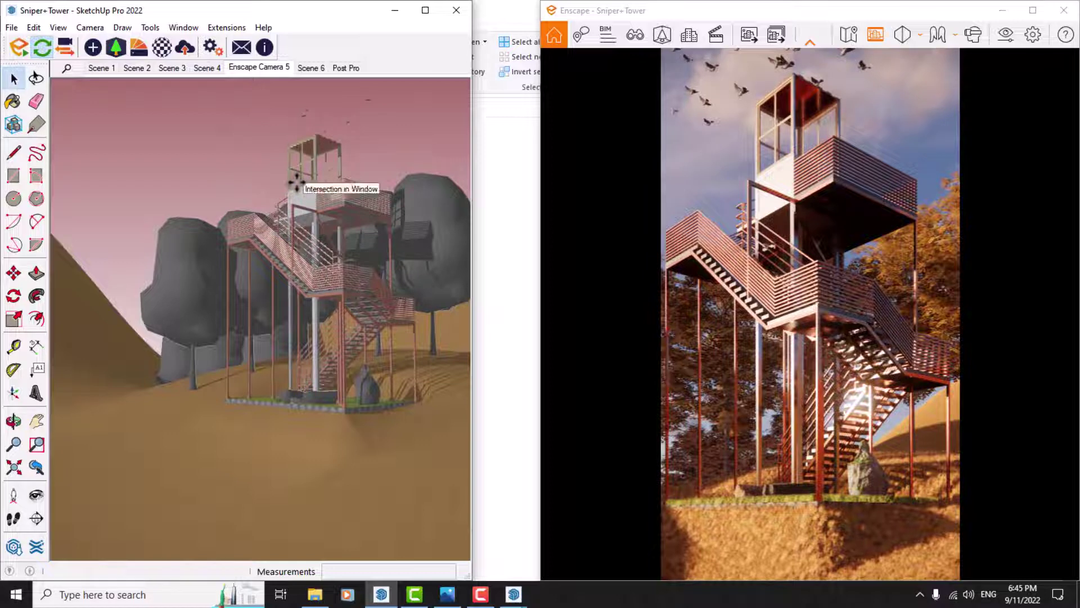
# Shift the bird flock slightly sideways over the tower and raise it 1 m along the blue axis.
pyautogui.click(291, 110)
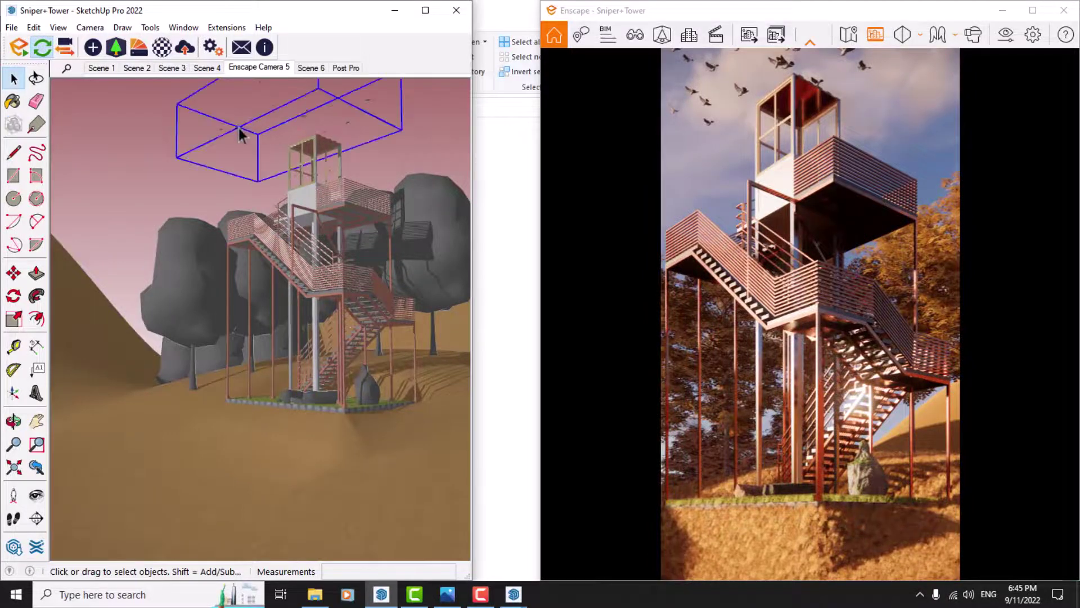
pyautogui.click(13, 273)
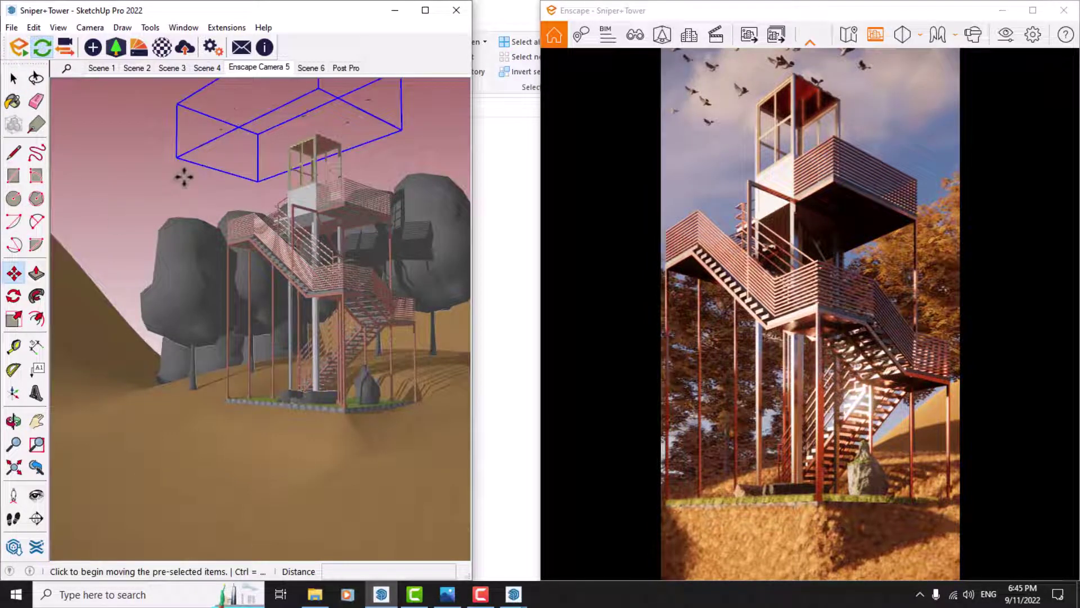
pyautogui.click(184, 177)
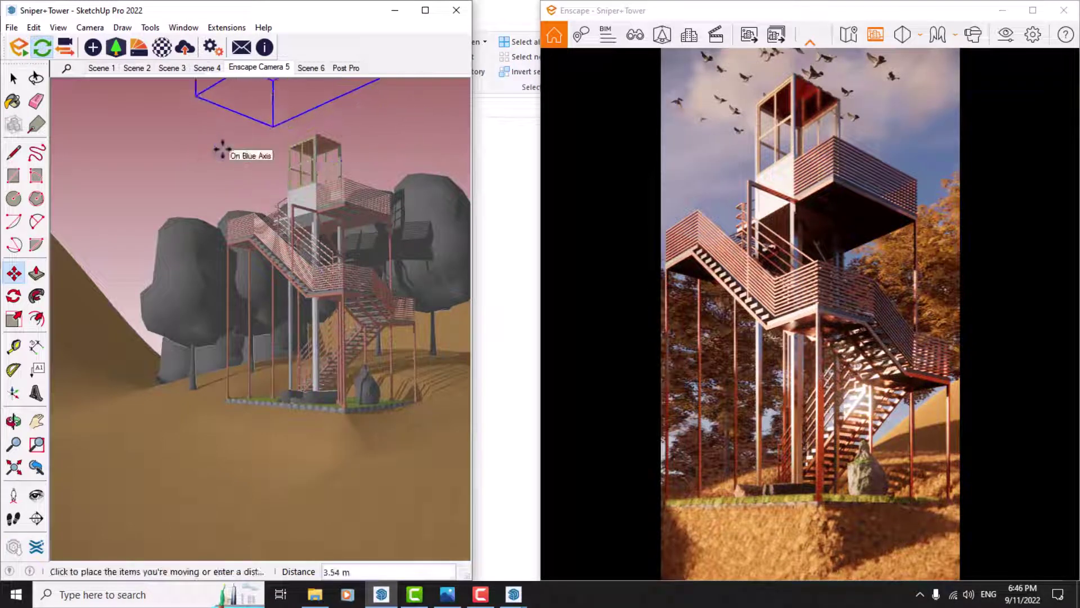
pyautogui.write('1')
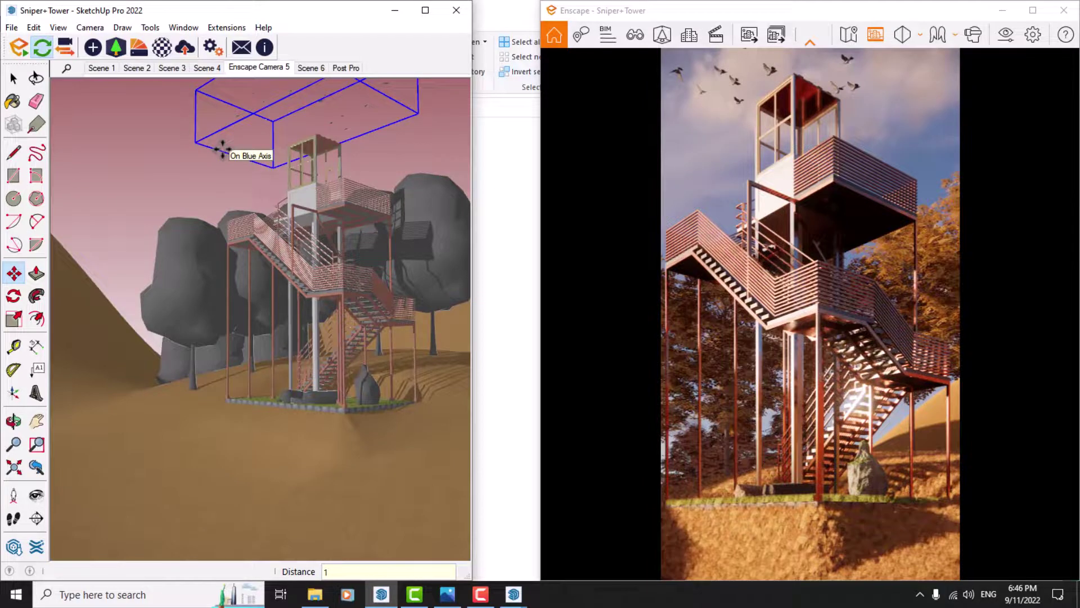
pyautogui.press('Return')
pyautogui.press('space')
# Flip the bird flock along its component axis to reverse its flight direction, and deselect it.
pyautogui.rightClick(254, 111)
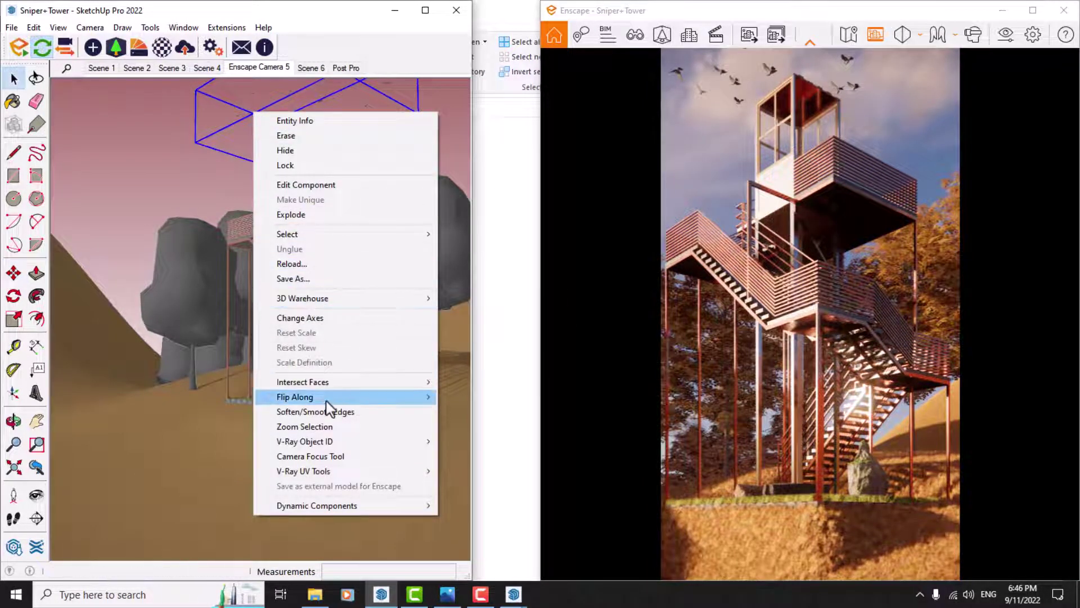
pyautogui.moveTo(327, 401)
pyautogui.click(488, 411)
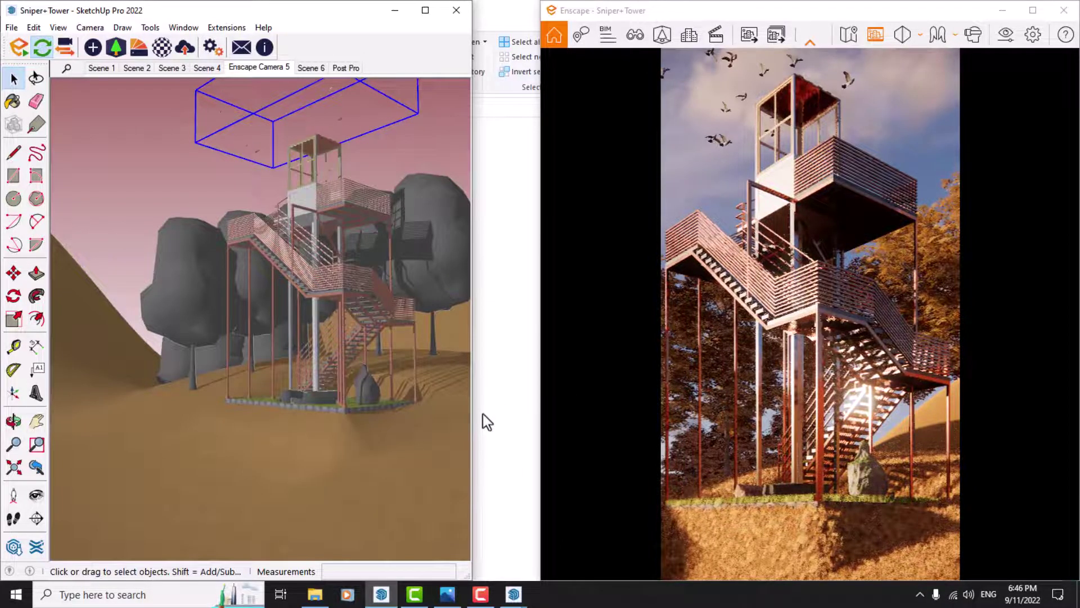
pyautogui.click(416, 163)
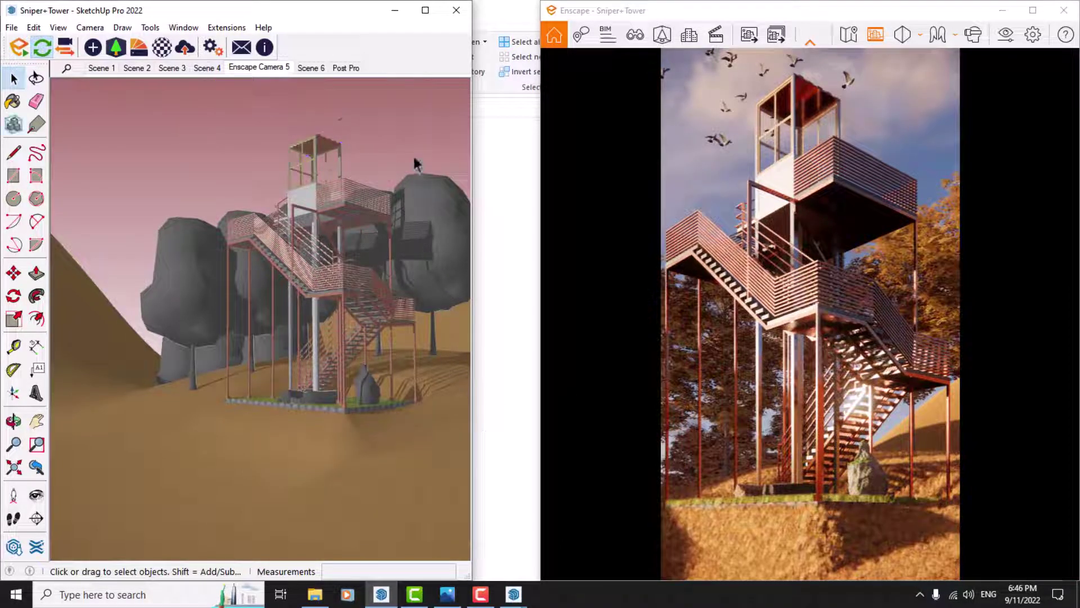
# Maximize the Enscape render window and check the saved Enscape Camera 5 view in View Management.
pyautogui.click(1033, 10)
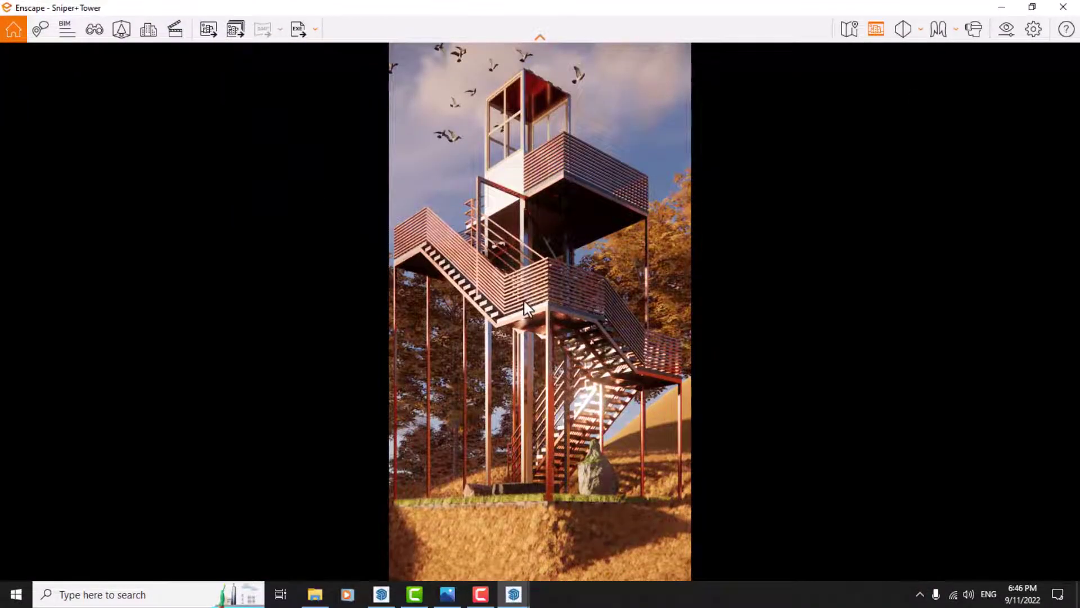
pyautogui.press('f')
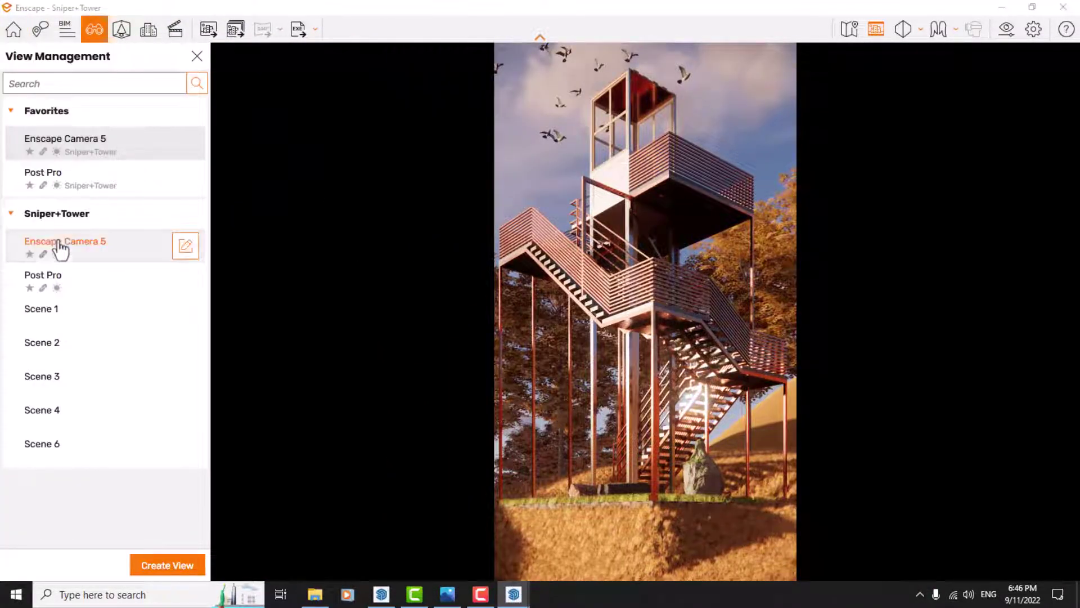
pyautogui.click(197, 56)
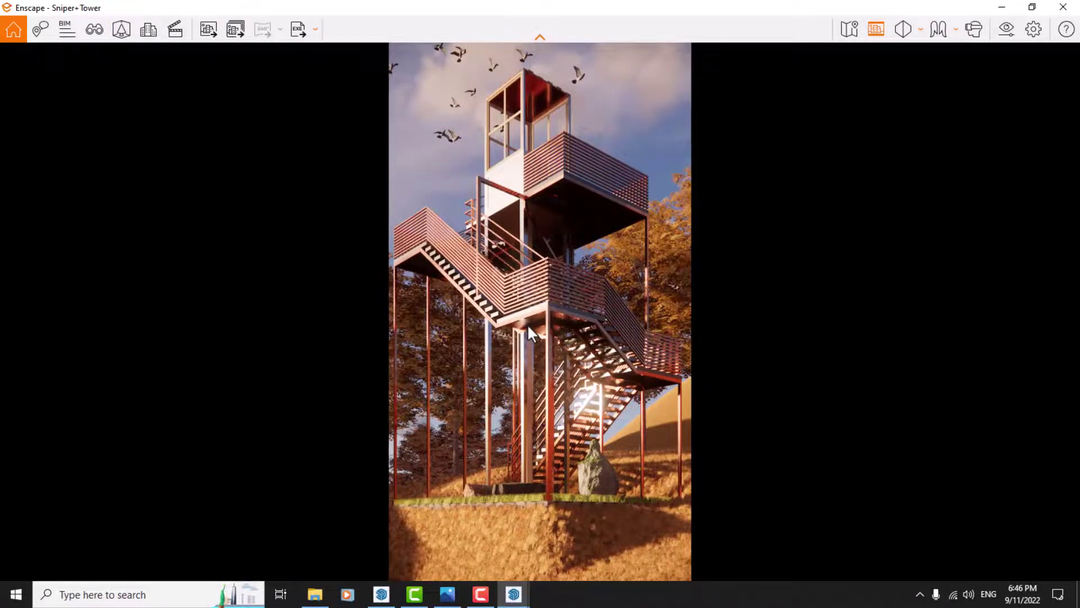
# Set the camera exposure in the visual settings to 47%.
pyautogui.click(1013, 37)
pyautogui.moveTo(459, 44); pyautogui.dragTo(110, 29)
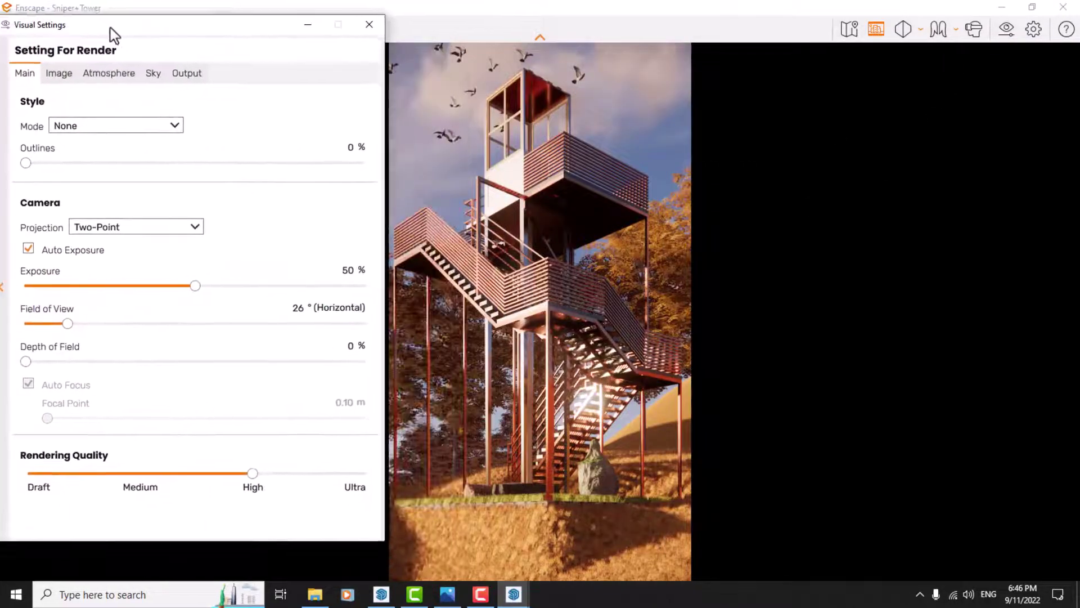
pyautogui.doubleClick(347, 270)
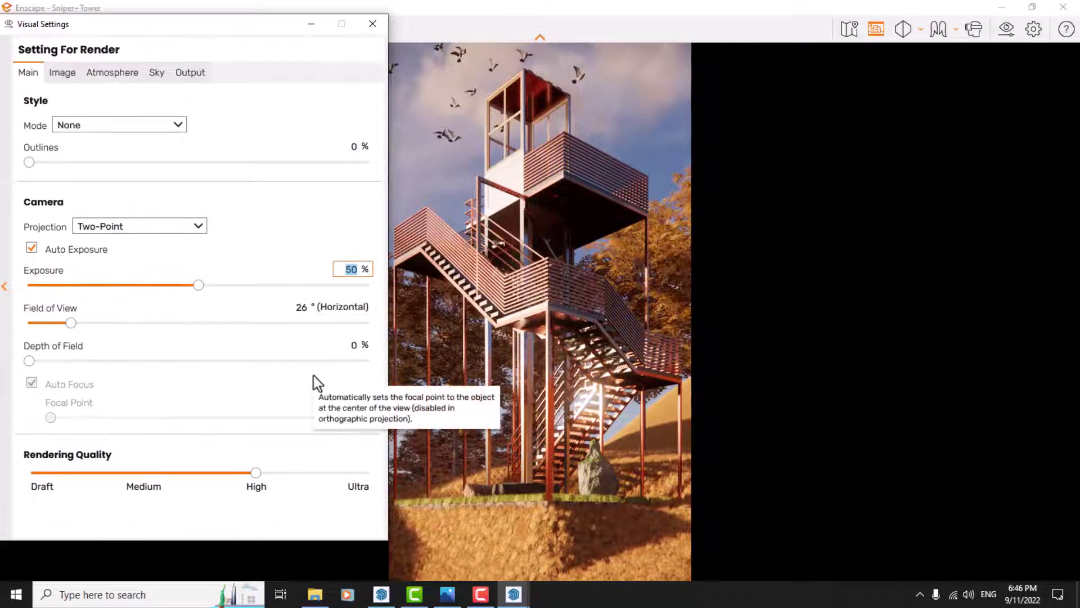
pyautogui.write('47')
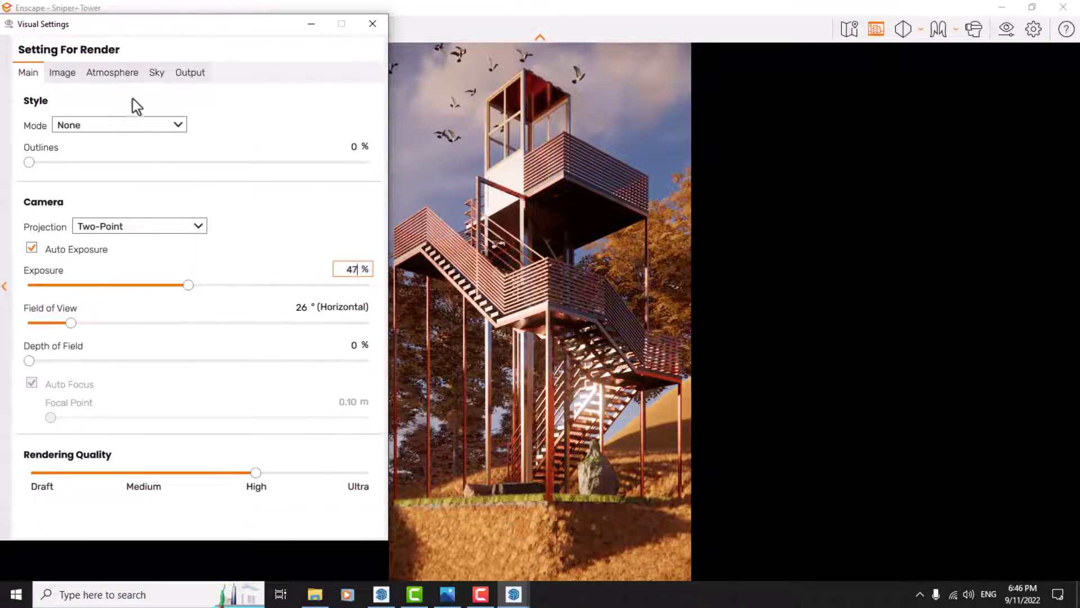
pyautogui.click(312, 25)
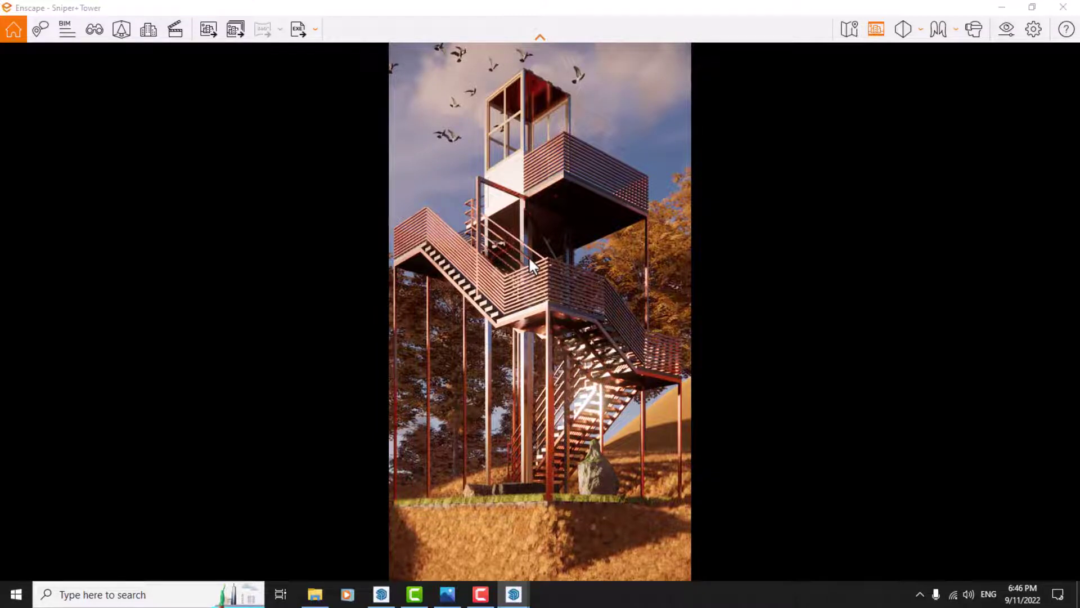
# Shift the Enscape time of day to a low sun that lights the tower and sky in pink-red.
pyautogui.keyDown('shift'); pyautogui.moveTo(529, 258); pyautogui.dragTo(492, 259, button='right'); pyautogui.keyUp('shift')
pyautogui.keyDown('shift'); pyautogui.moveTo(562, 255); pyautogui.dragTo(528, 256, button='right'); pyautogui.keyUp('shift')
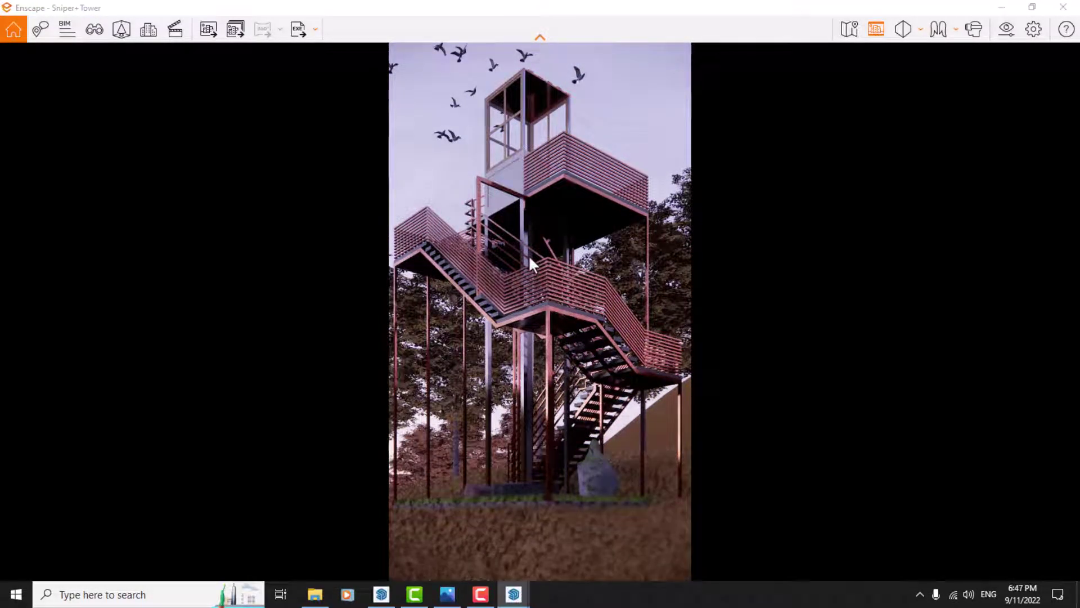
pyautogui.keyDown('shift'); pyautogui.moveTo(528, 255); pyautogui.dragTo(539, 255, button='right'); pyautogui.keyUp('shift')
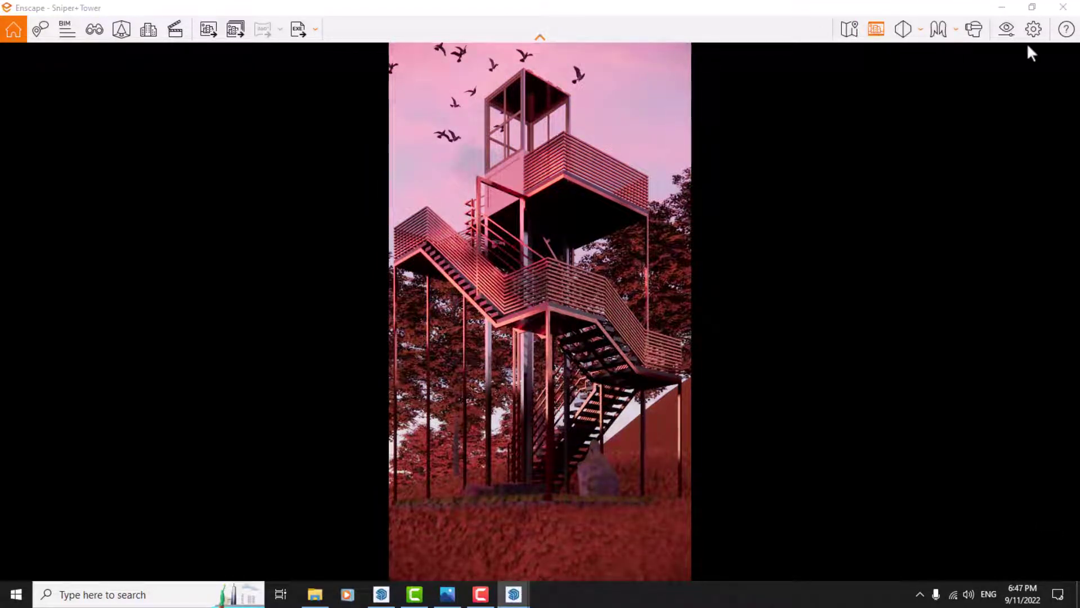
# Set the camera's horizontal field of view in the visual settings to 27°.
pyautogui.click(1007, 28)
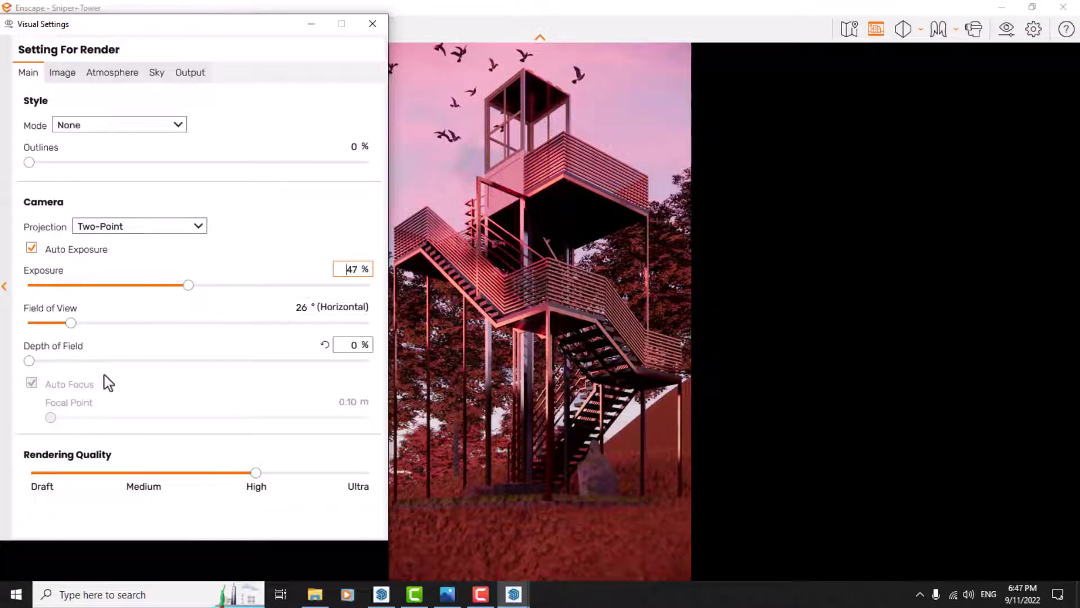
pyautogui.doubleClick(306, 306)
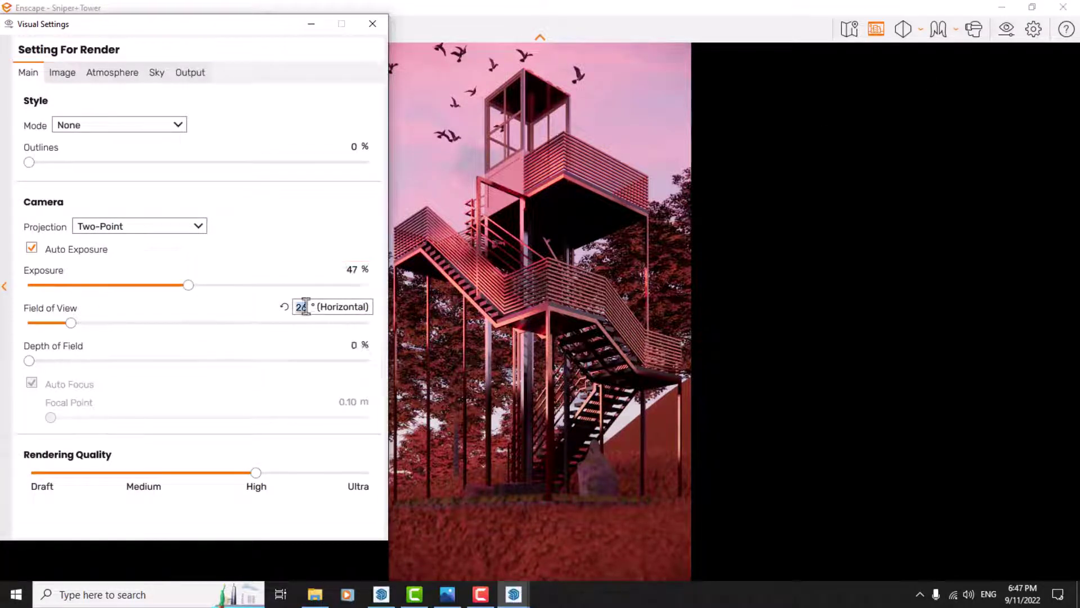
pyautogui.write('27')
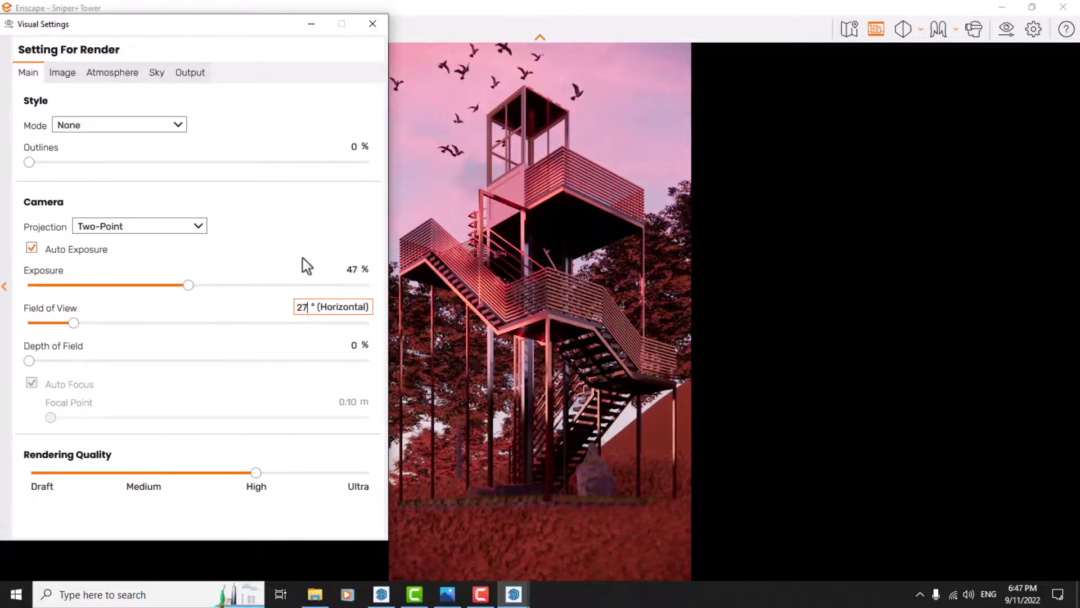
# Raise the image correction for Highlights to 32%.
pyautogui.click(87, 73)
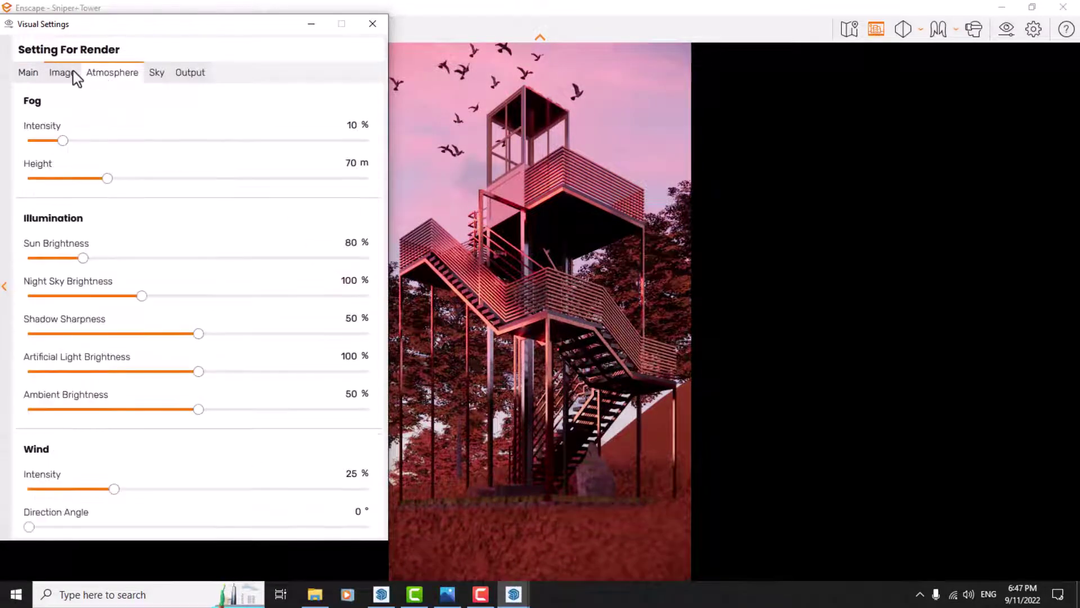
pyautogui.click(72, 73)
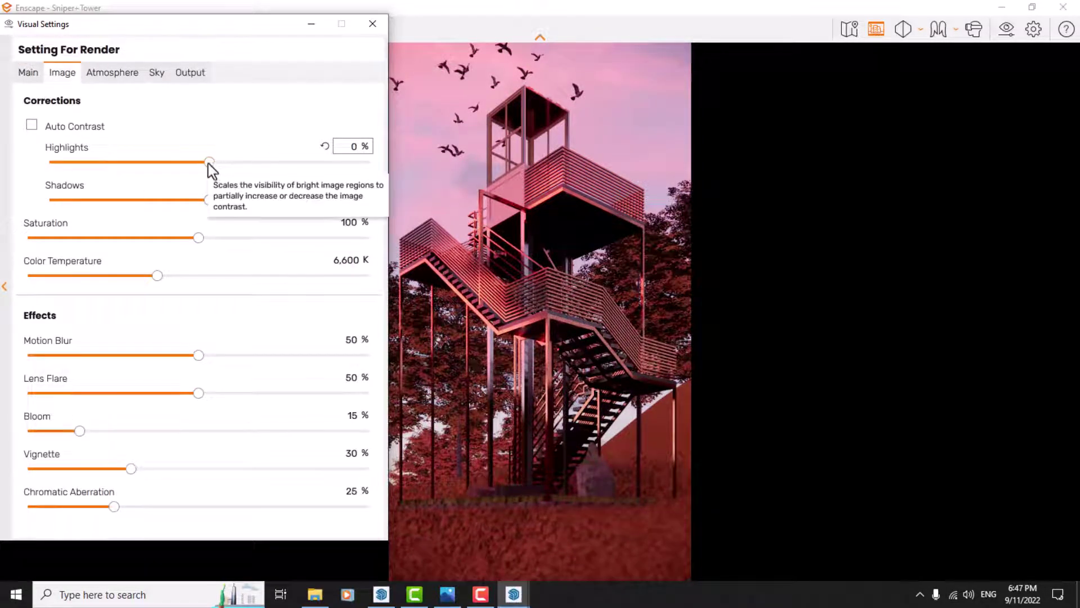
pyautogui.moveTo(209, 162); pyautogui.dragTo(259, 164)
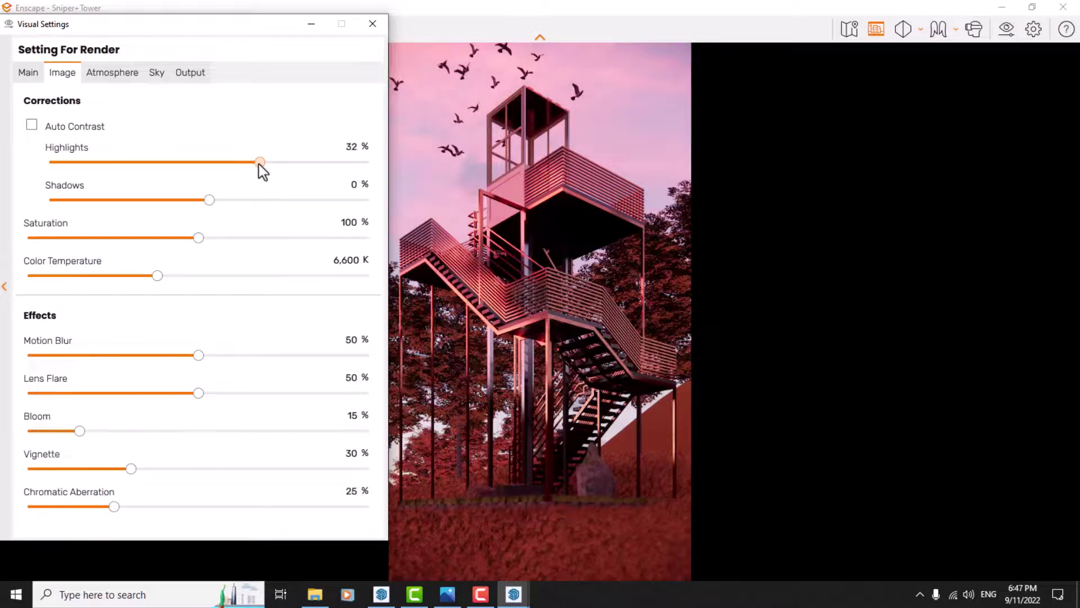
# Set the image corrections for Highlights to 34% and Shadows to -34%.
pyautogui.click(343, 150)
pyautogui.write('34')
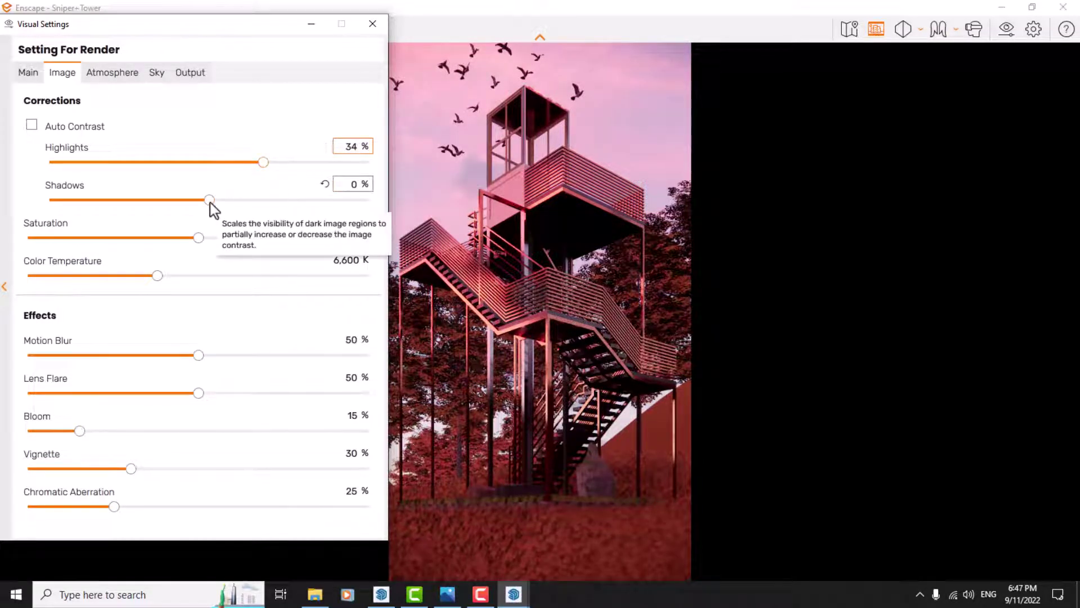
pyautogui.moveTo(211, 203); pyautogui.dragTo(168, 204)
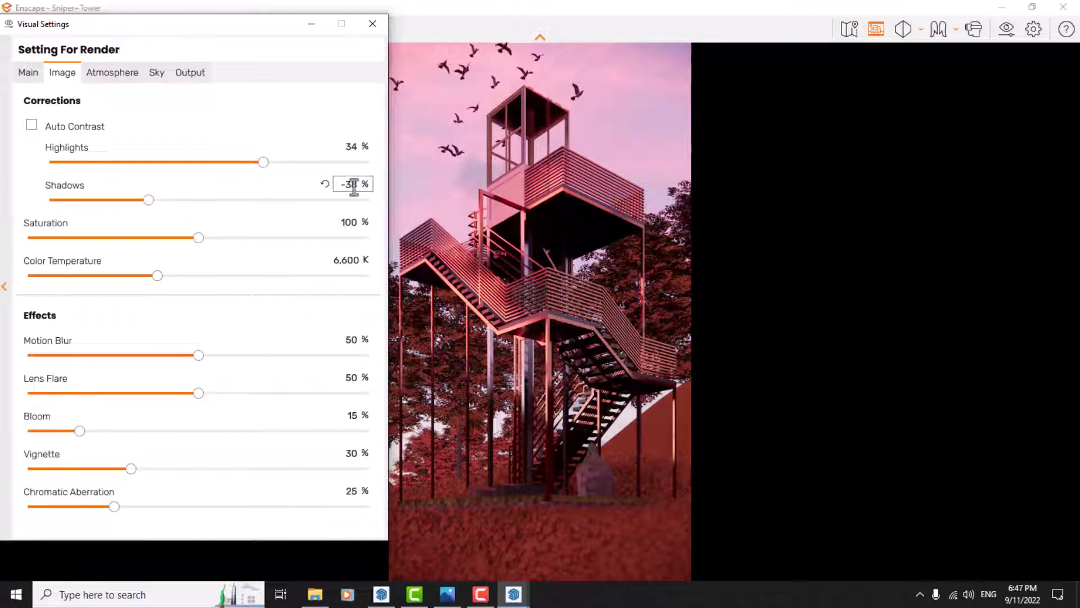
pyautogui.press('BackSpace')
pyautogui.write('-34')
# Set the image Saturation to 98% and the Color Temperature to 13,000 K.
pyautogui.click(348, 222)
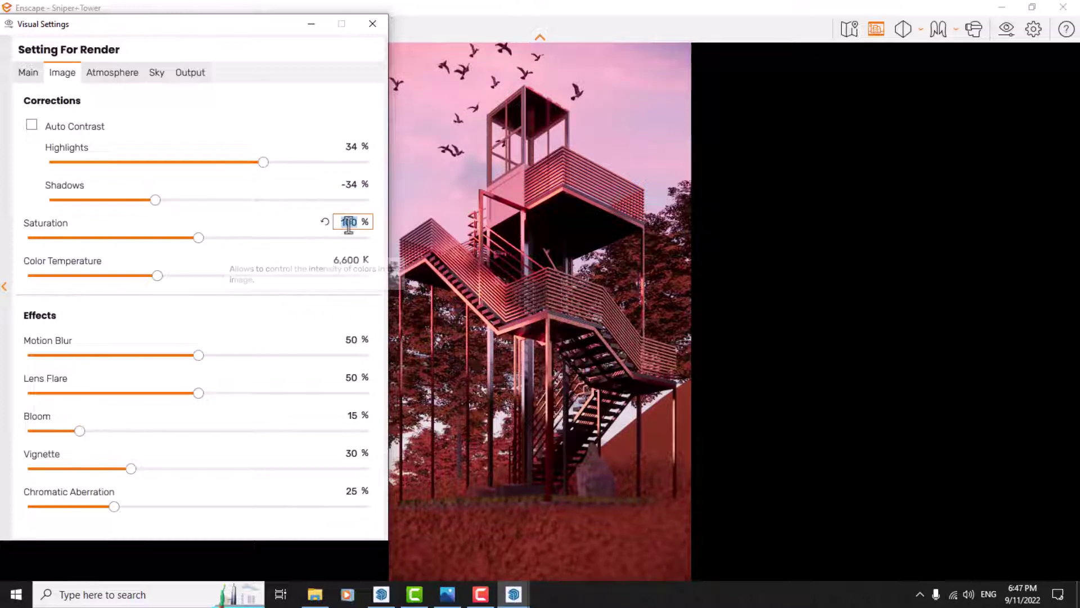
pyautogui.write('9')
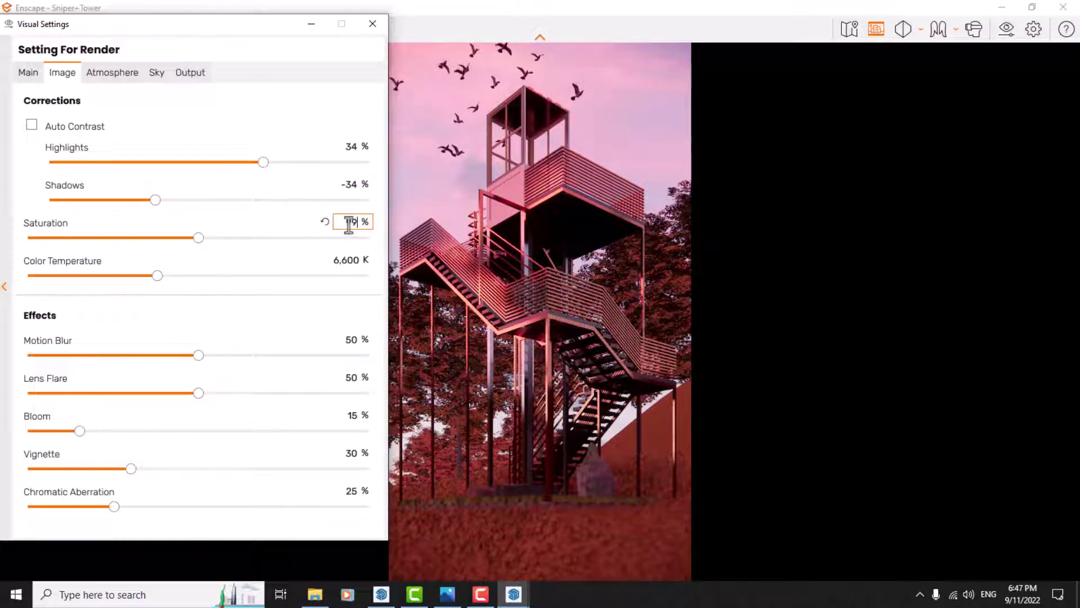
pyautogui.write('9')
pyautogui.write('98')
pyautogui.moveTo(157, 276); pyautogui.dragTo(305, 275)
pyautogui.doubleClick(341, 261)
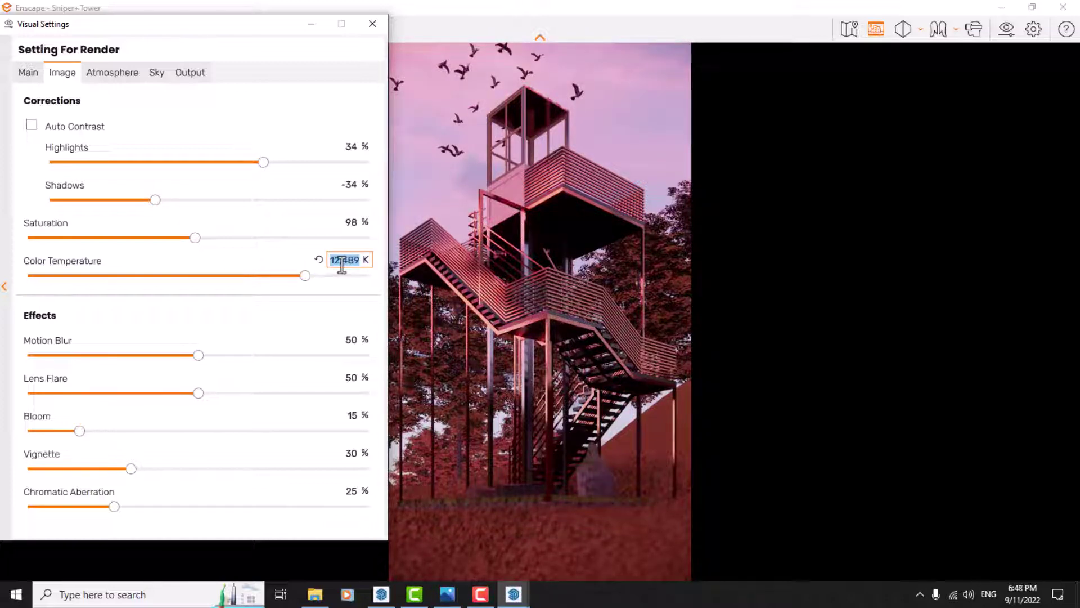
pyautogui.write('130000')
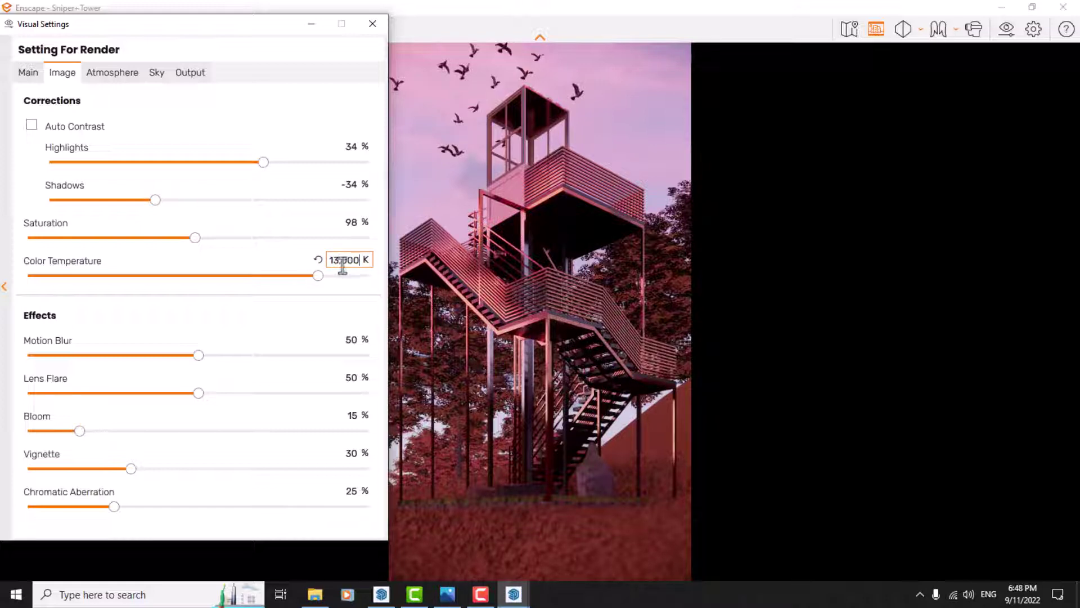
# Turn Motion Blur down to 0% and set the Lens Flare effect to 79%.
pyautogui.click(354, 337)
pyautogui.write('0')
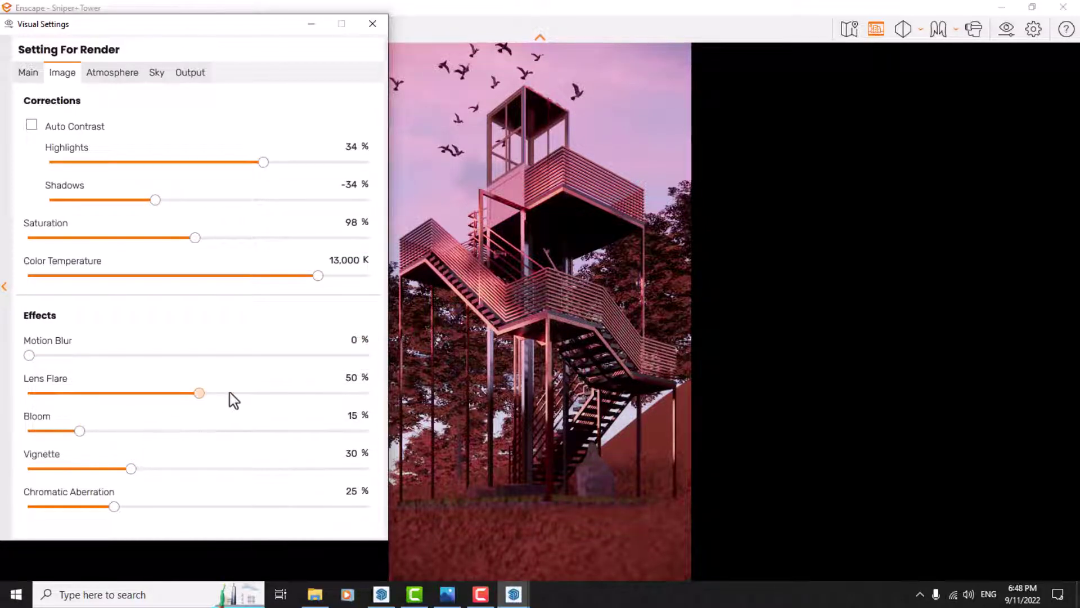
pyautogui.click(292, 394)
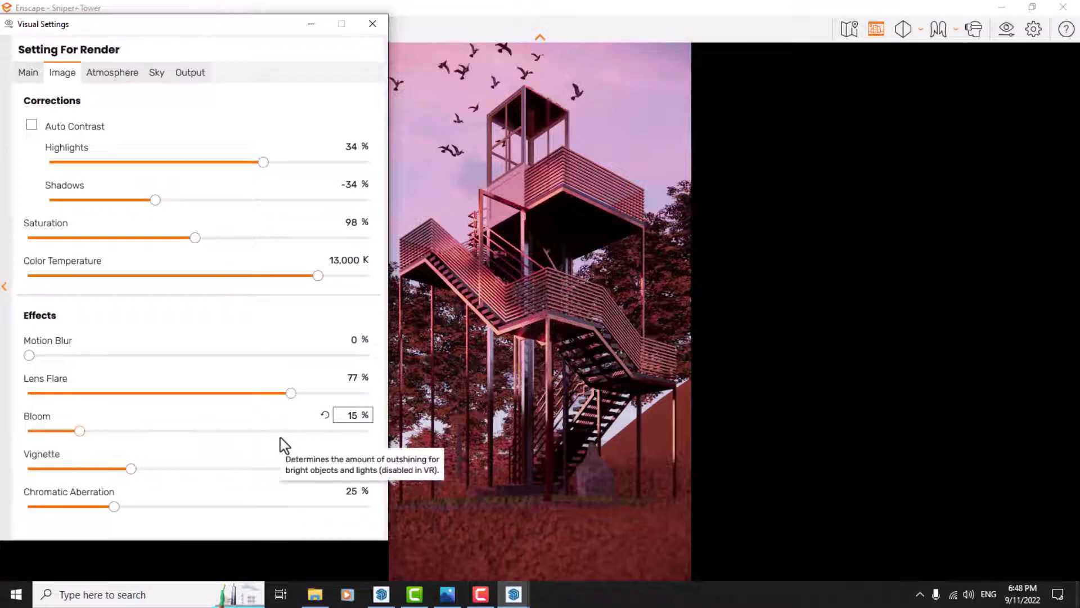
pyautogui.click(353, 377)
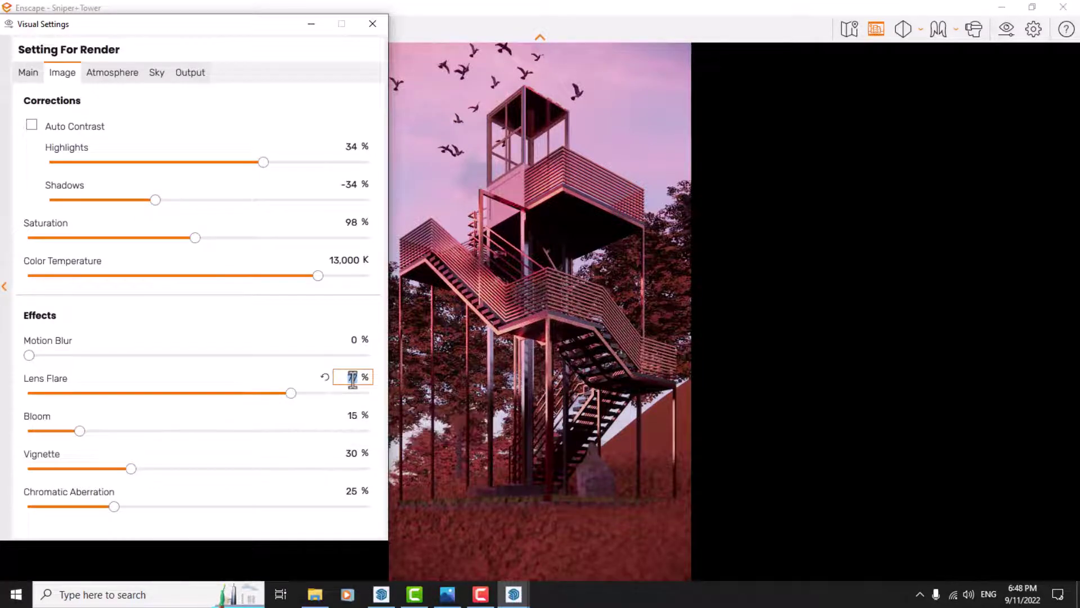
pyautogui.write('79')
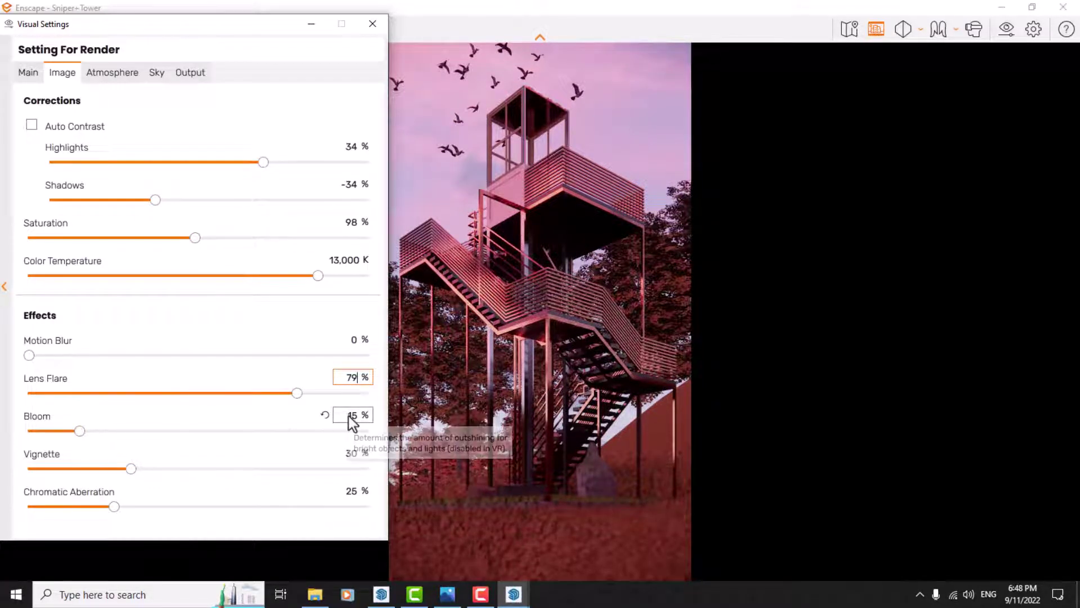
# Try a Bloom strength of 59%, and set the Bloom effect to 0%.
pyautogui.click(79, 432)
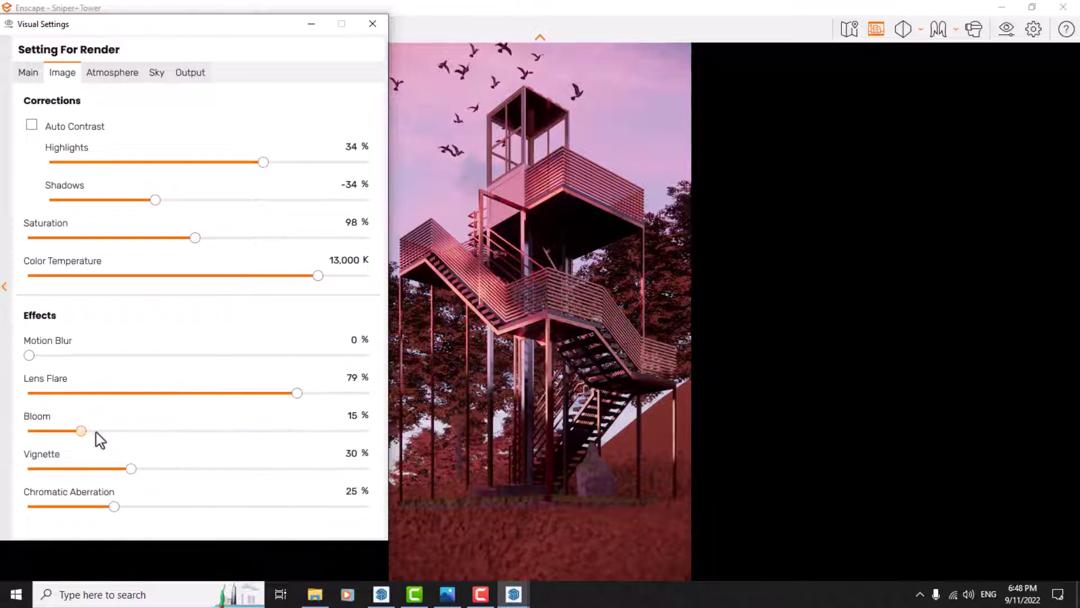
pyautogui.click(228, 432)
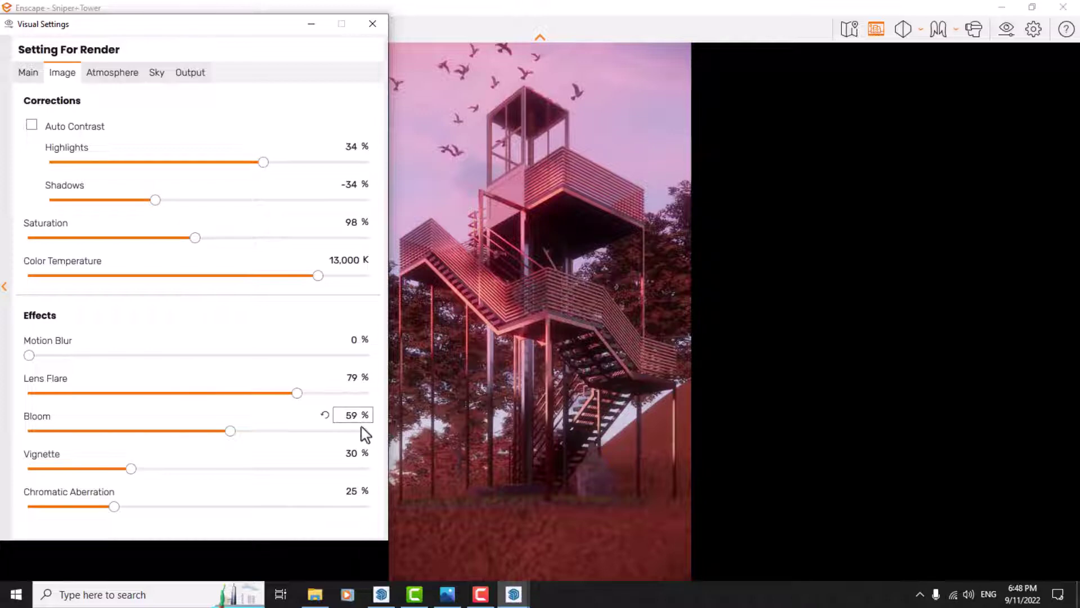
pyautogui.doubleClick(350, 417)
pyautogui.write('0')
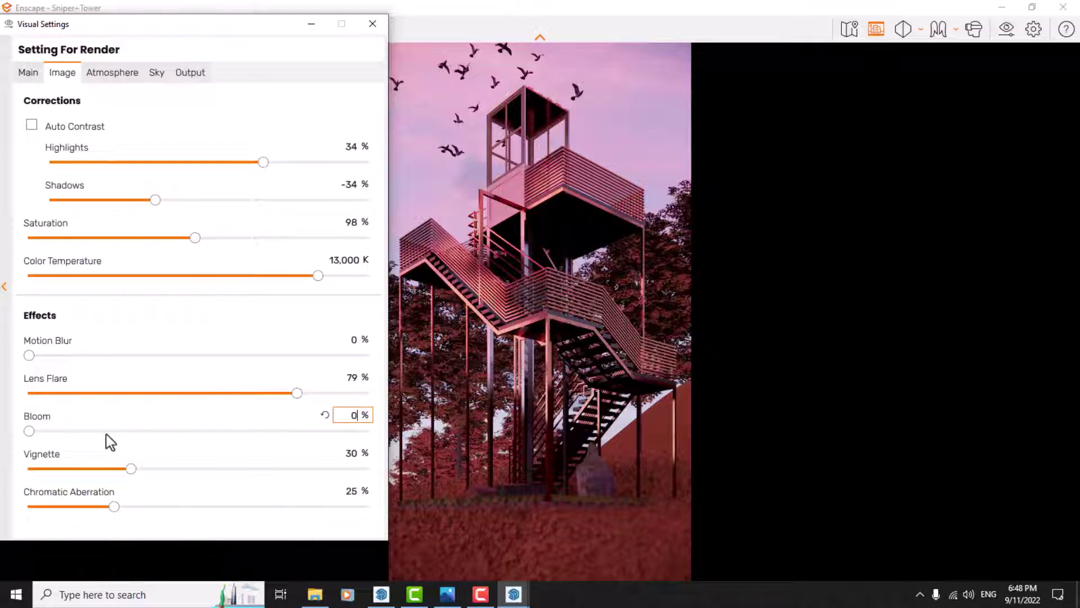
# Set the Vignette effect to 24% and Chromatic Aberration to 0%.
pyautogui.click(351, 455)
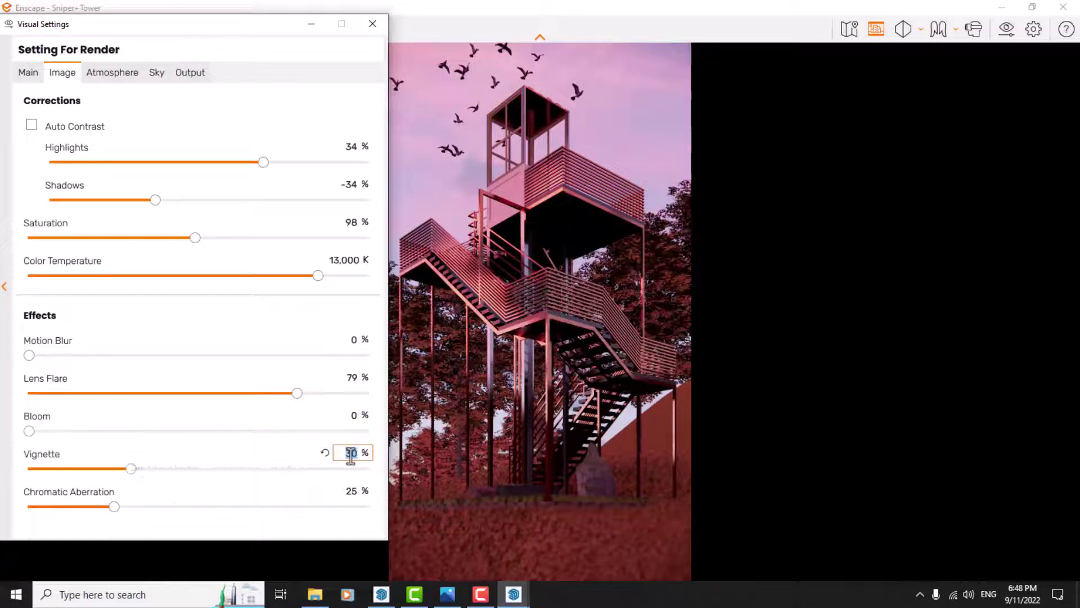
pyautogui.write('24')
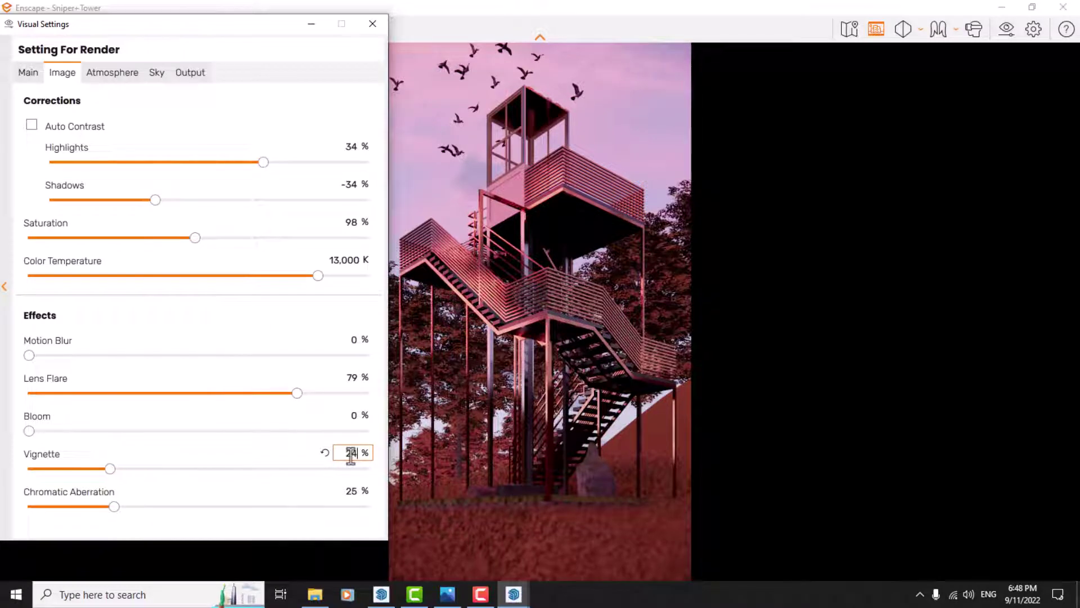
pyautogui.click(351, 492)
pyautogui.write('0')
pyautogui.press('Return')
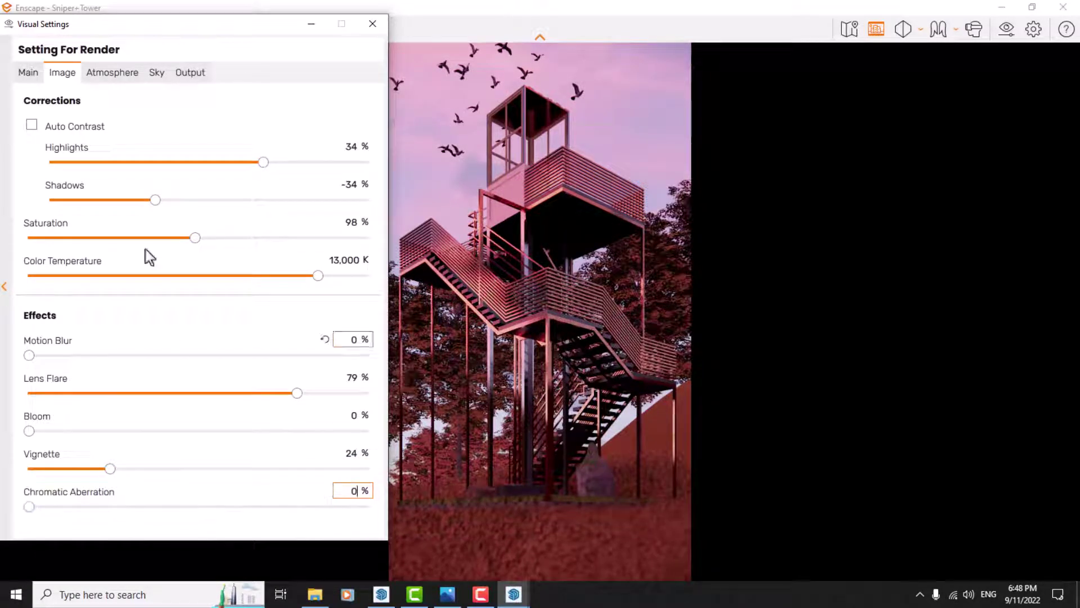
# Remove the fog in the atmosphere settings by setting its intensity to 0%.
pyautogui.click(100, 74)
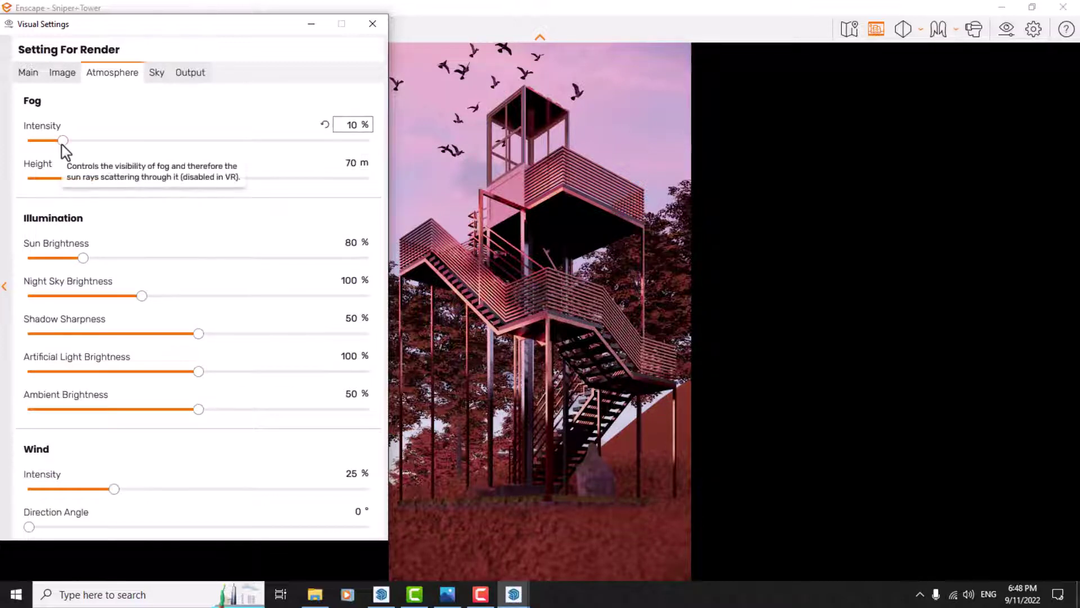
pyautogui.click(353, 124)
pyautogui.write('0')
pyautogui.press('Return')
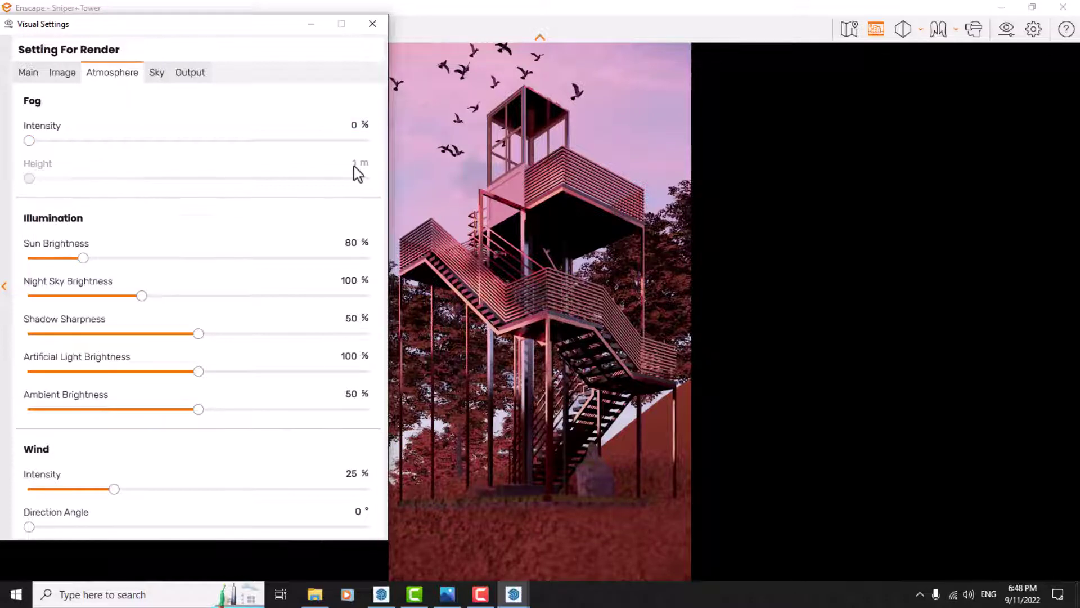
# Set the Sun Brightness to 94% and the Night Sky Brightness to 124%.
pyautogui.click(352, 242)
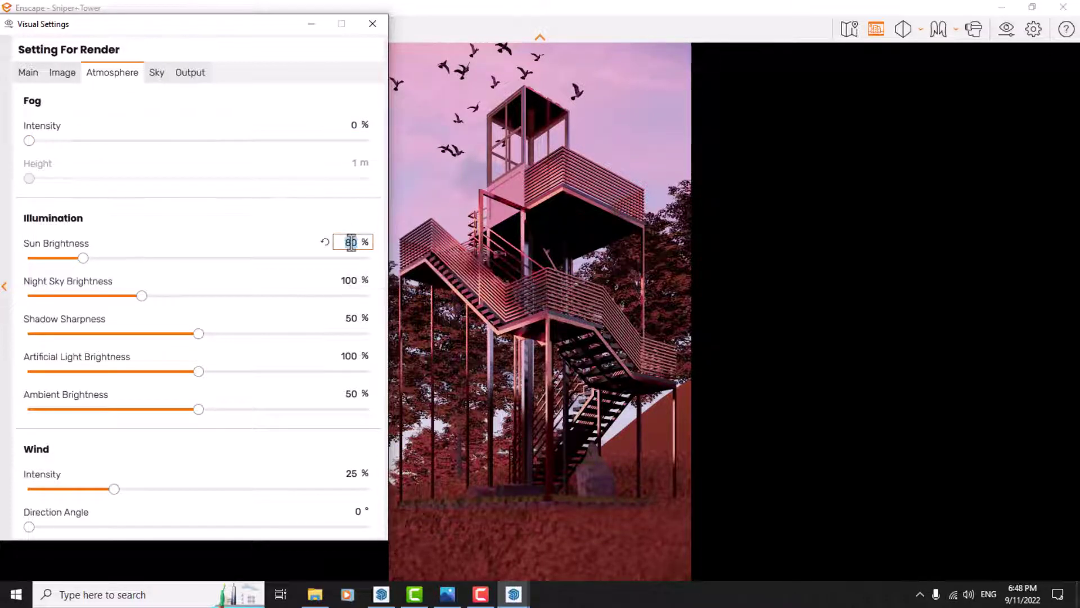
pyautogui.write('94')
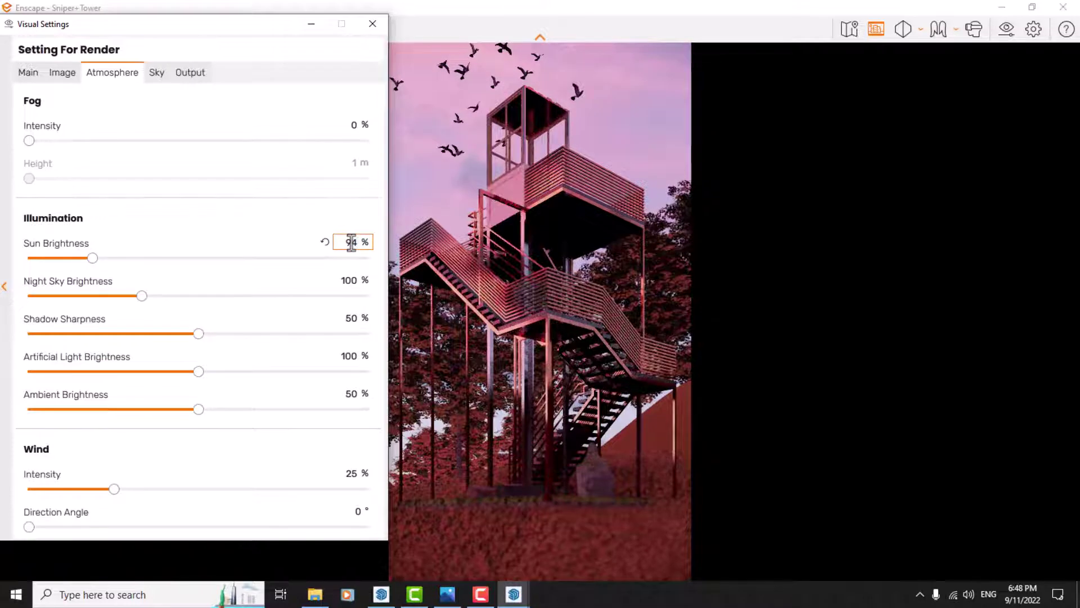
pyautogui.press('Return')
pyautogui.click(349, 280)
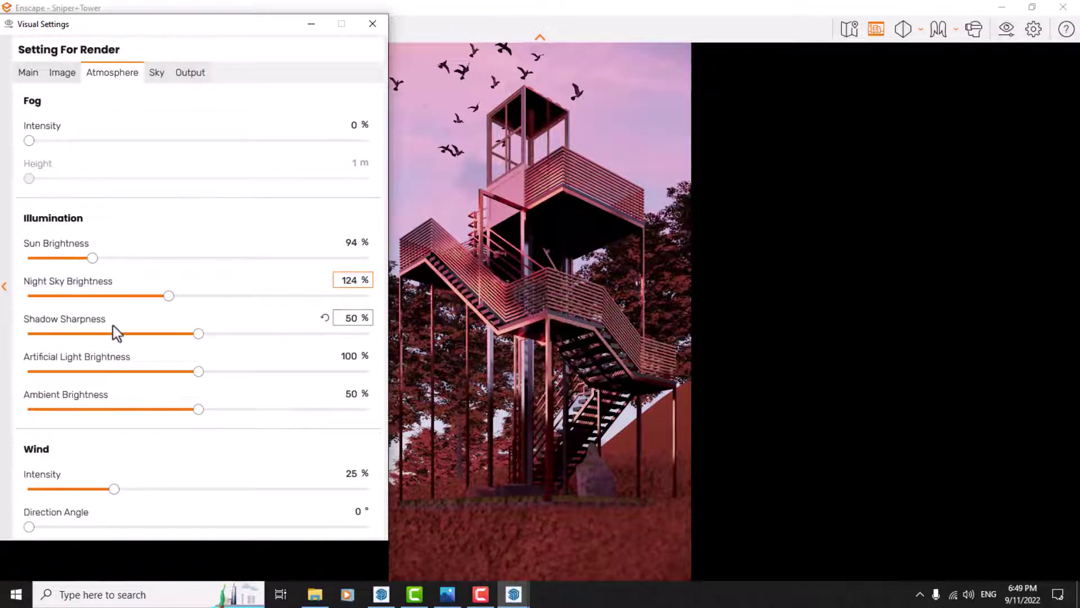
# Set the Shadow Sharpness to 46% and the Artificial Light Brightness to 146%.
pyautogui.click(352, 318)
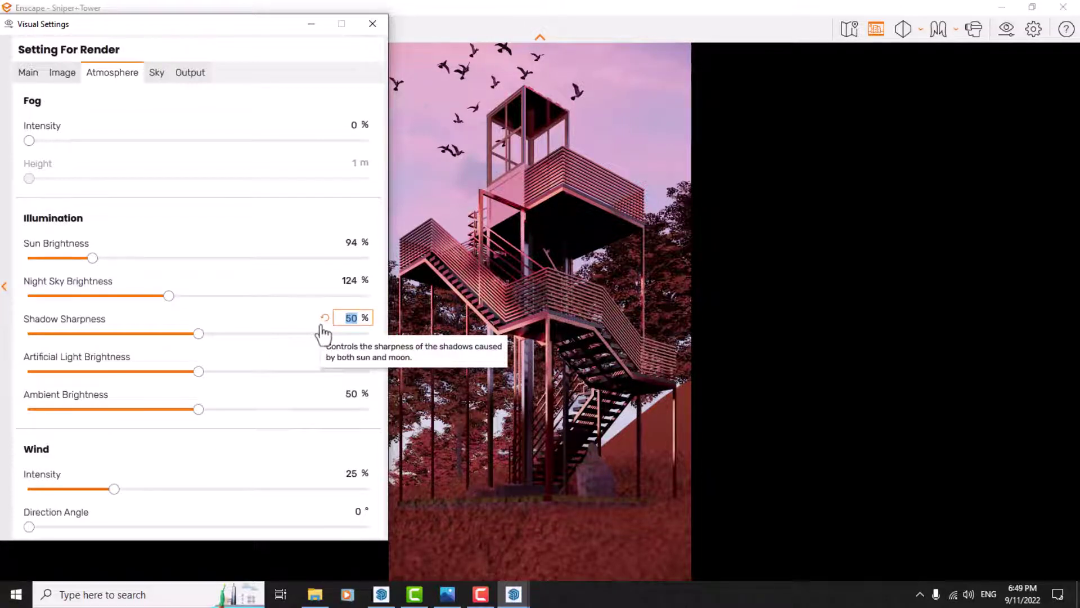
pyautogui.write('46')
pyautogui.click(349, 356)
pyautogui.write('12')
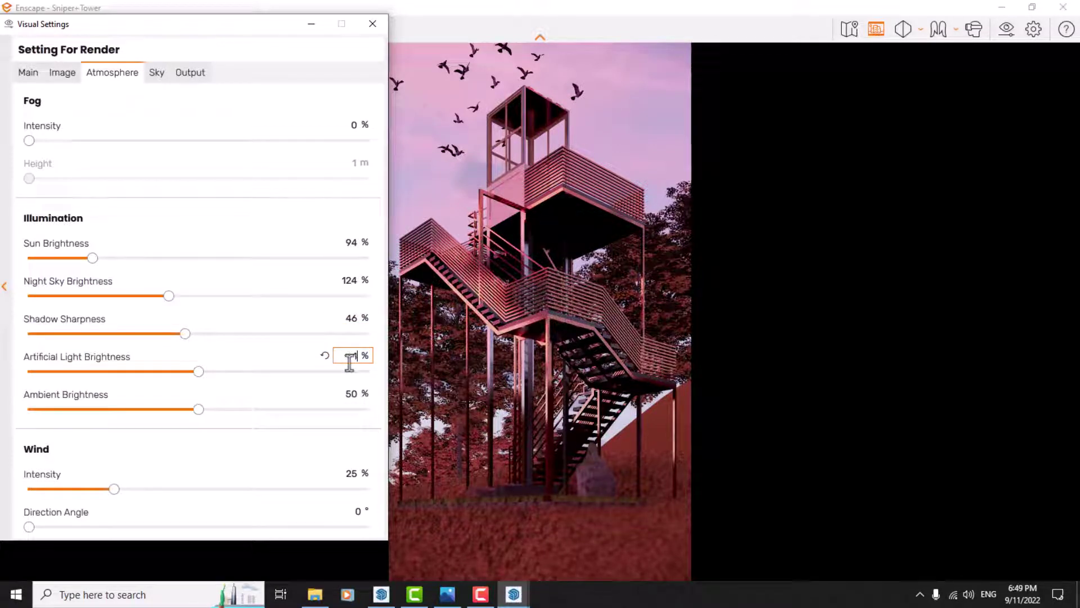
pyautogui.write('6')
# Set the Ambient Brightness to 56% and the wind intensity to 0%.
pyautogui.click(351, 394)
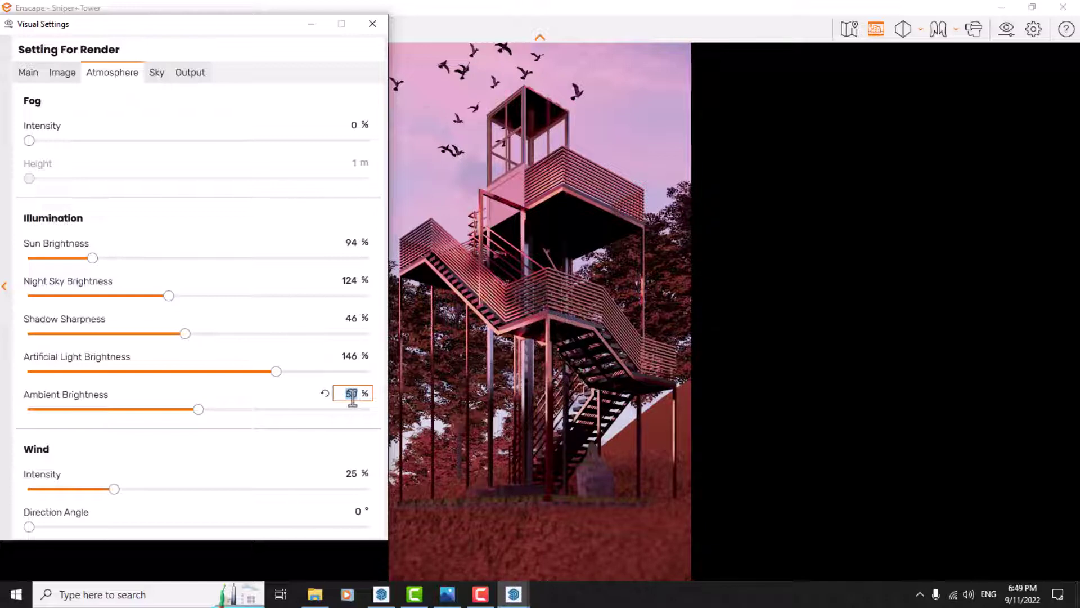
pyautogui.write('55')
pyautogui.press('Return')
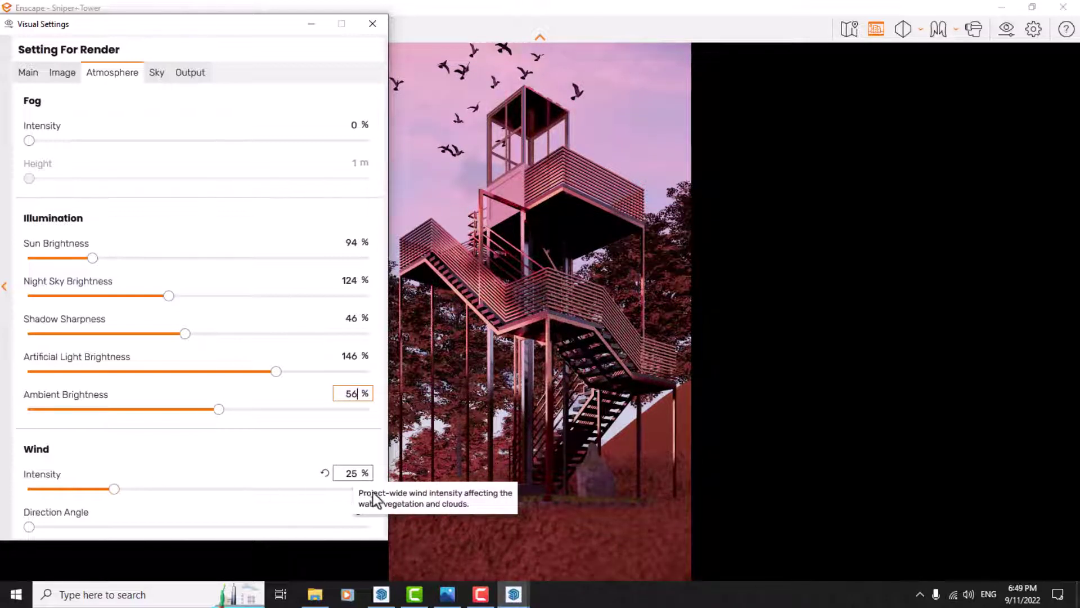
pyautogui.click(354, 473)
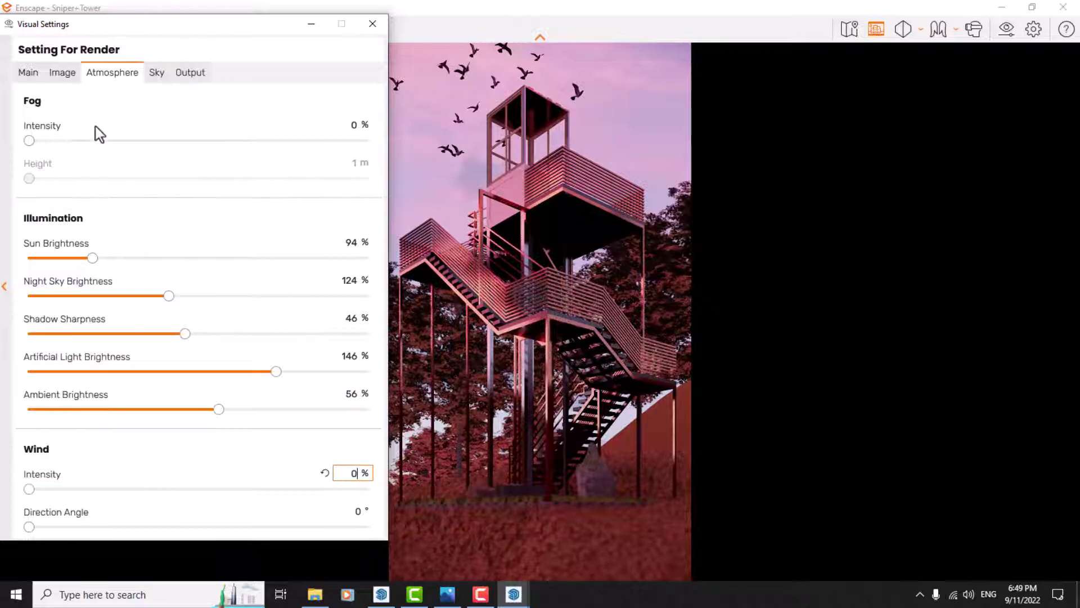
# Set the cloud Density to 56% and the cloud Variety to 61% in the sky settings.
pyautogui.click(157, 73)
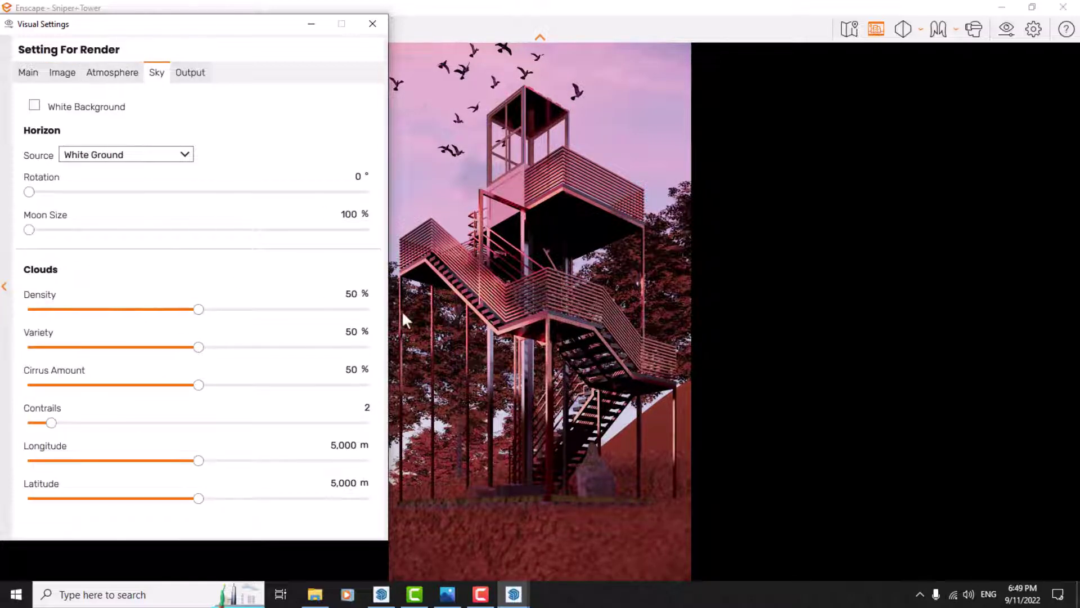
pyautogui.click(354, 293)
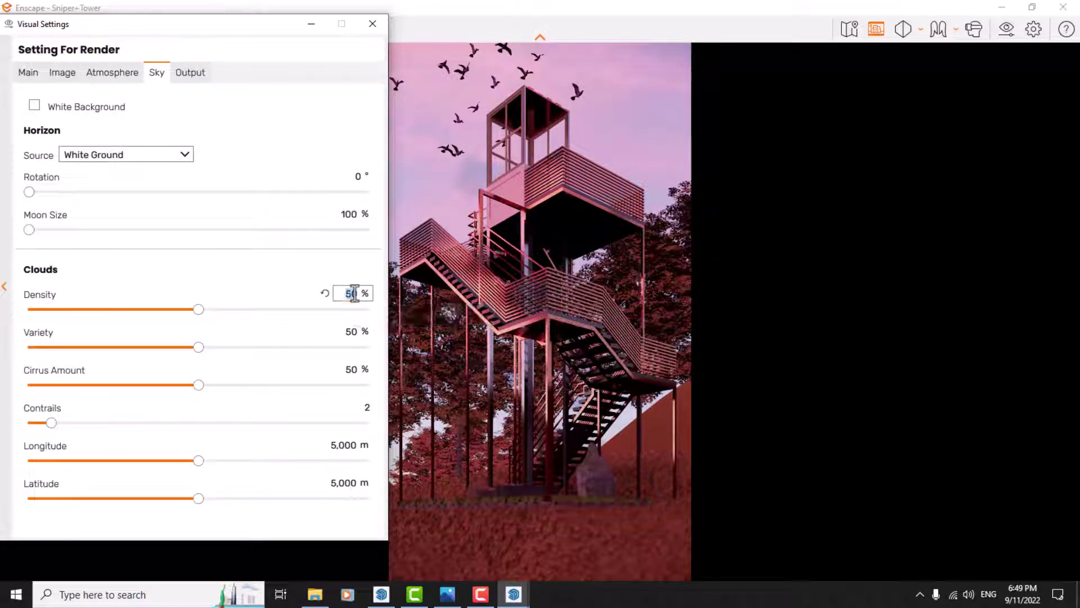
pyautogui.write('56')
pyautogui.press('Return')
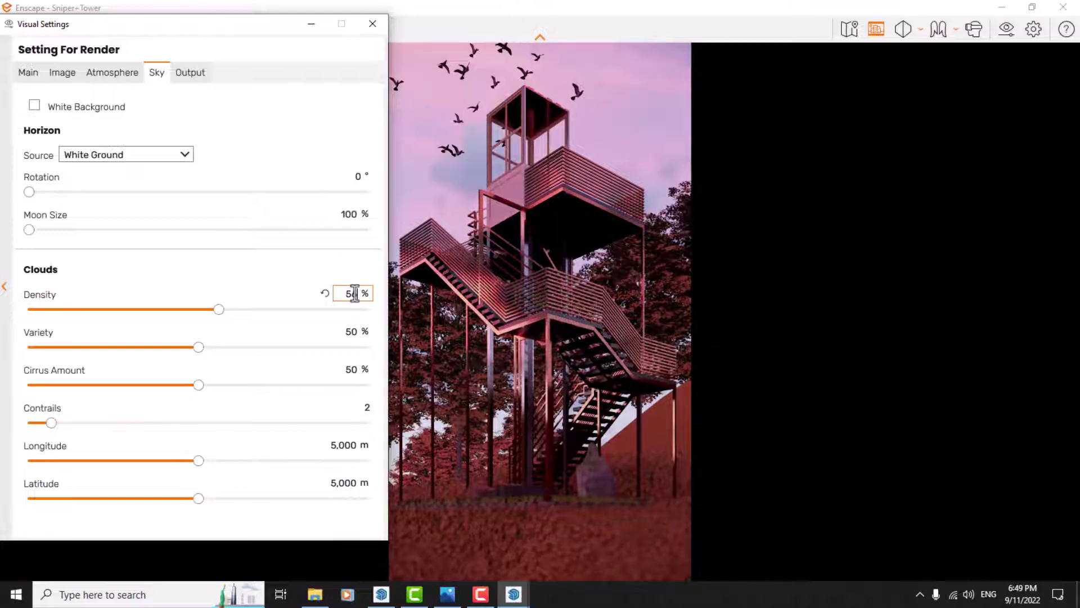
pyautogui.doubleClick(354, 332)
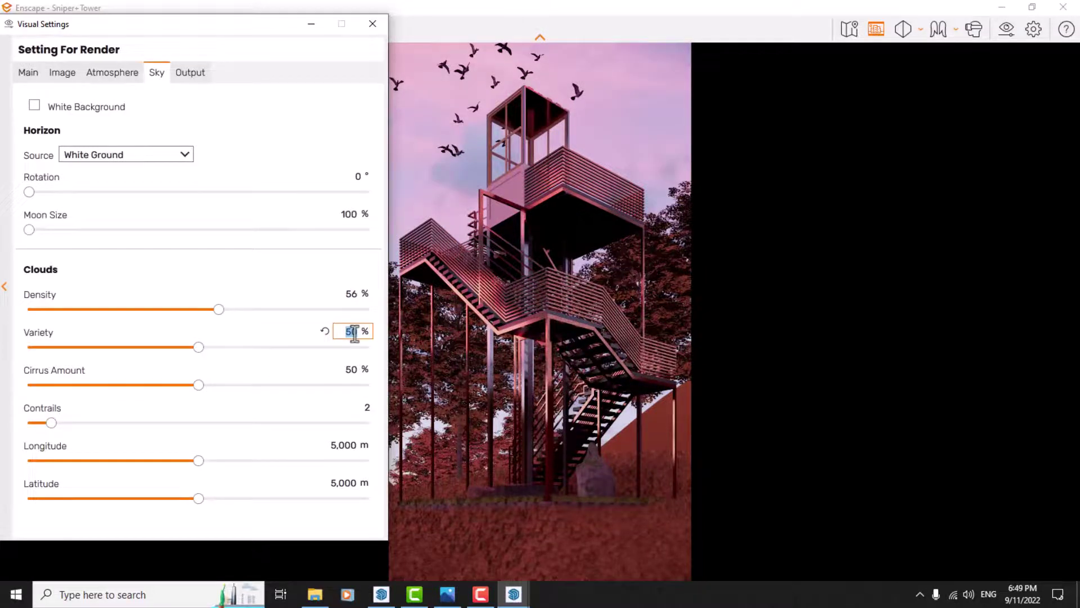
pyautogui.write('61')
pyautogui.press('Return')
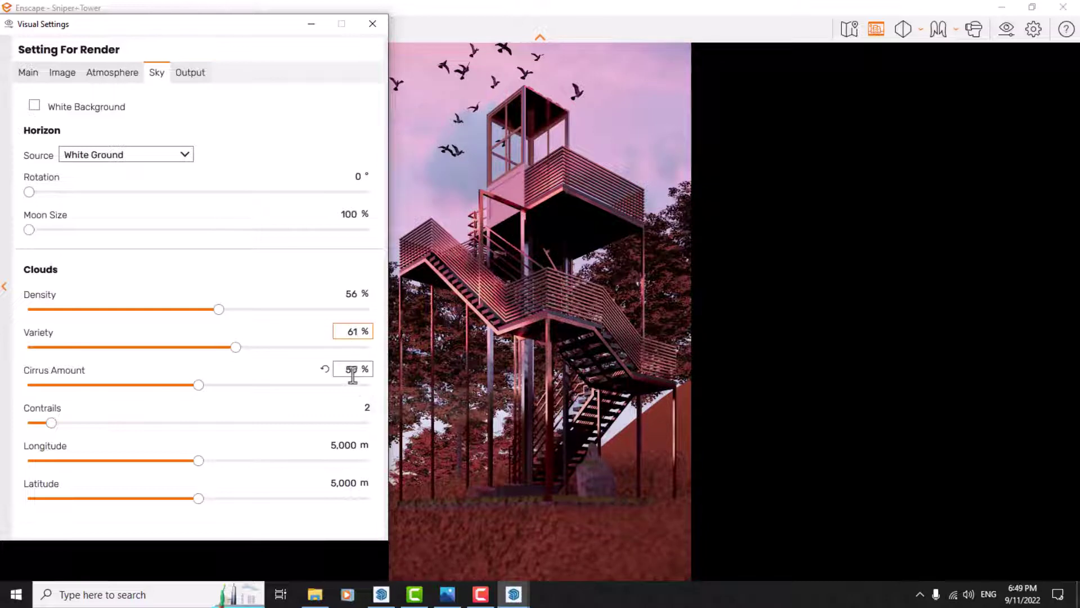
# Set the Cirrus Amount of the clouds to 57% and the Contrails to 0.
pyautogui.doubleClick(352, 370)
pyautogui.write('57')
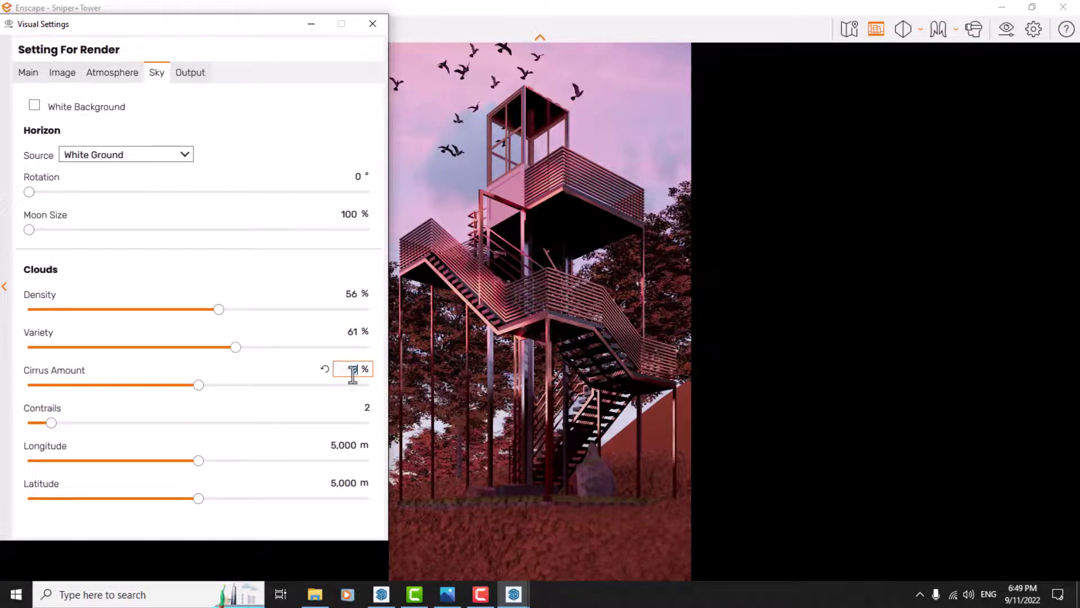
pyautogui.press('Return')
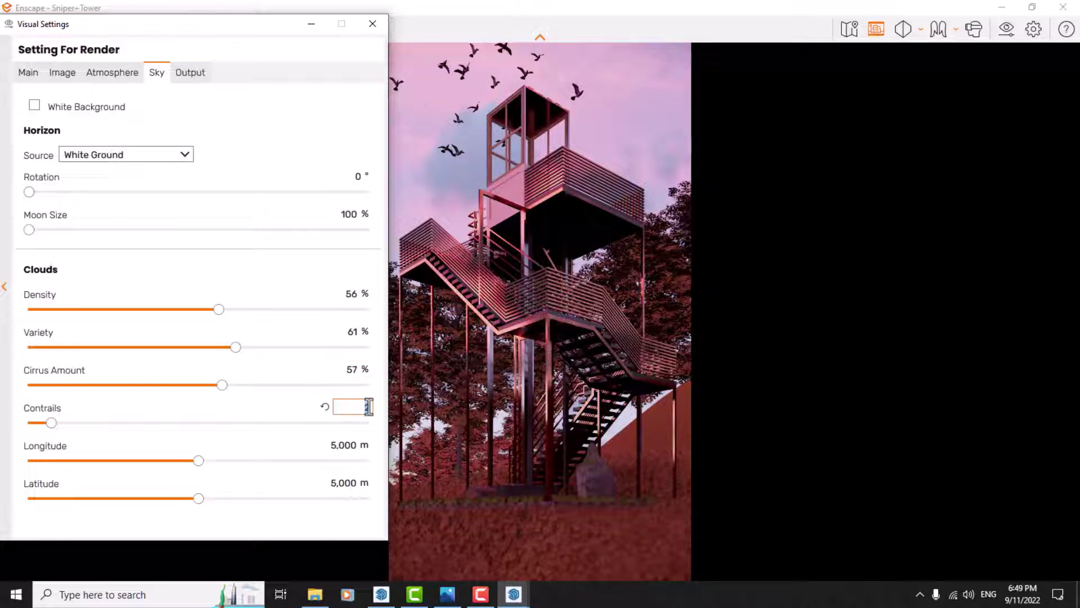
pyautogui.write('0')
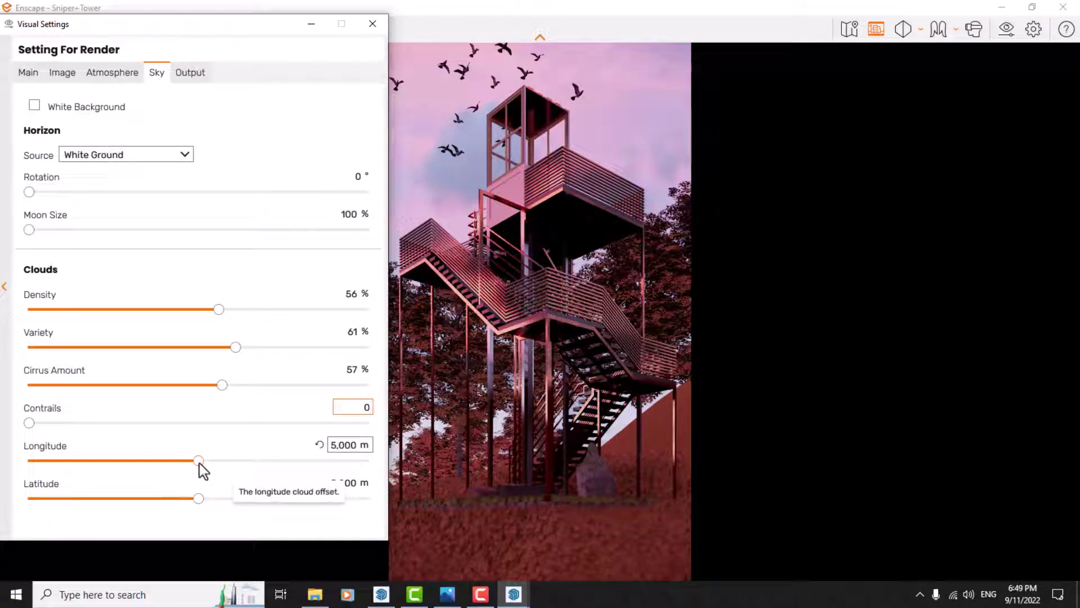
# Set the cloud Longitude offset to 8,000 m in the sky settings.
pyautogui.moveTo(199, 462); pyautogui.dragTo(218, 462)
pyautogui.click(260, 463)
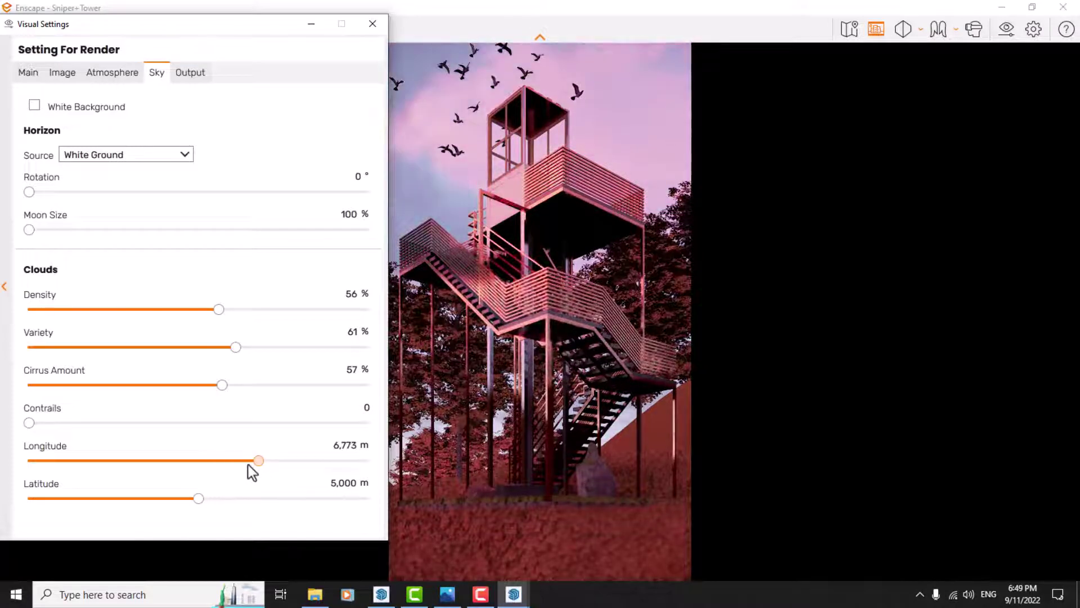
pyautogui.click(319, 468)
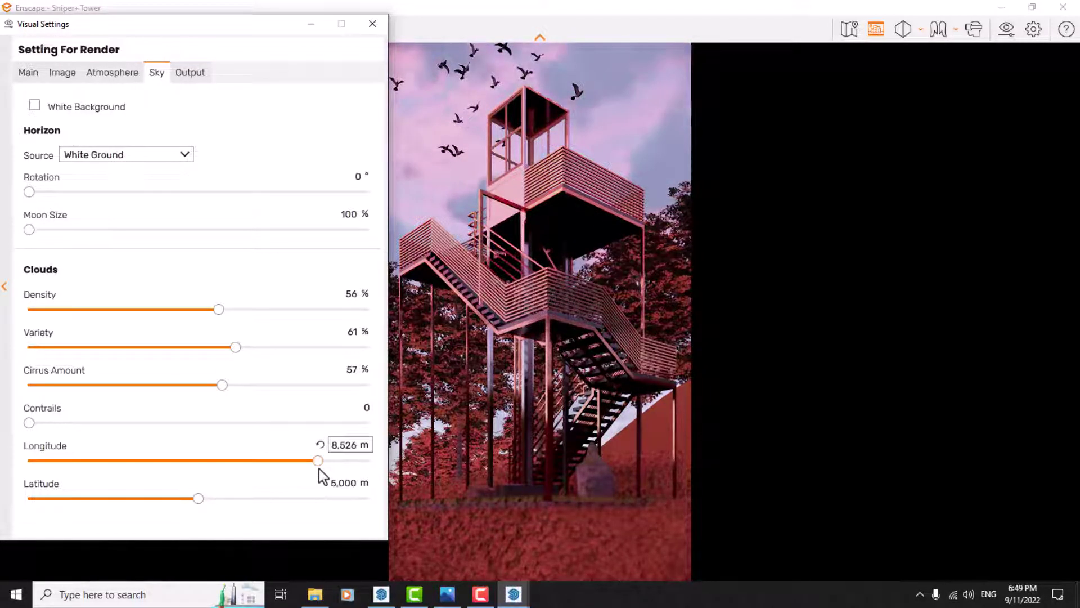
pyautogui.doubleClick(340, 445)
pyautogui.write('8800')
pyautogui.press('Return')
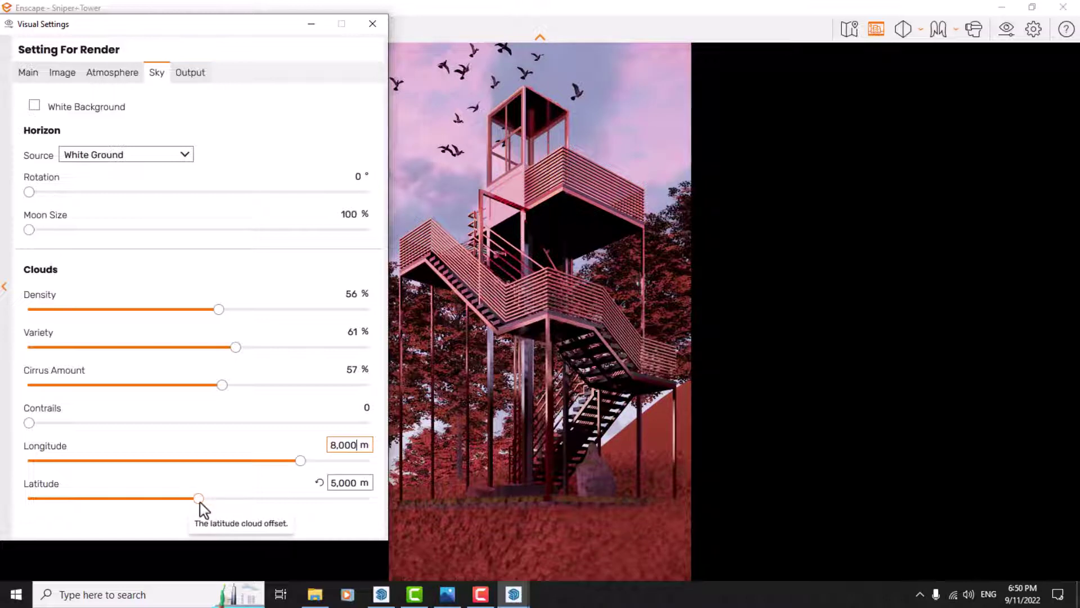
# Try different cloud Latitude offsets, and set the Latitude to 5,400 m.
pyautogui.moveTo(200, 501); pyautogui.dragTo(174, 502)
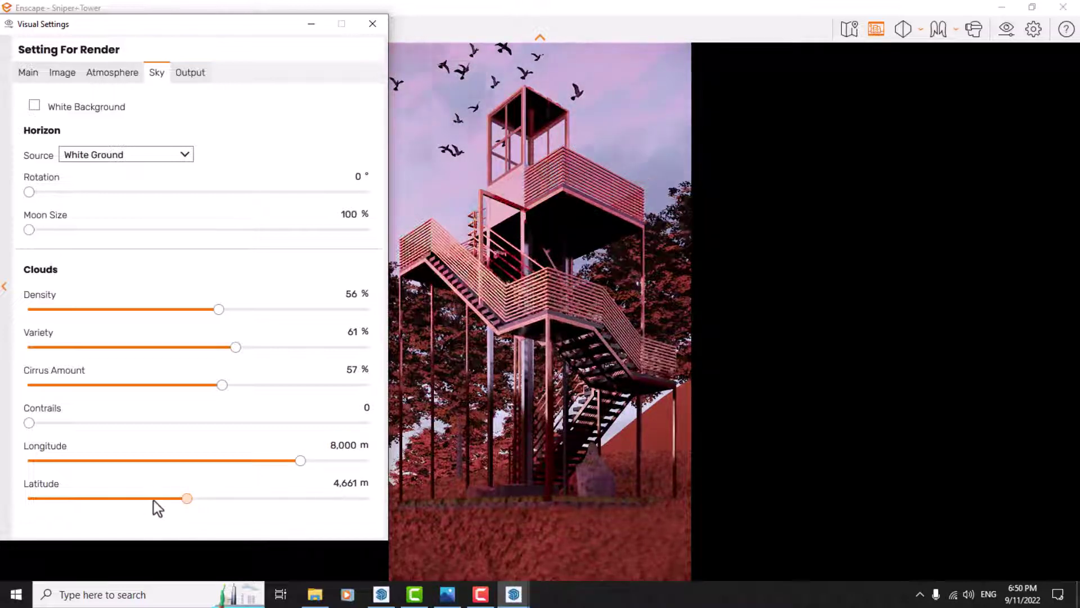
pyautogui.click(205, 496)
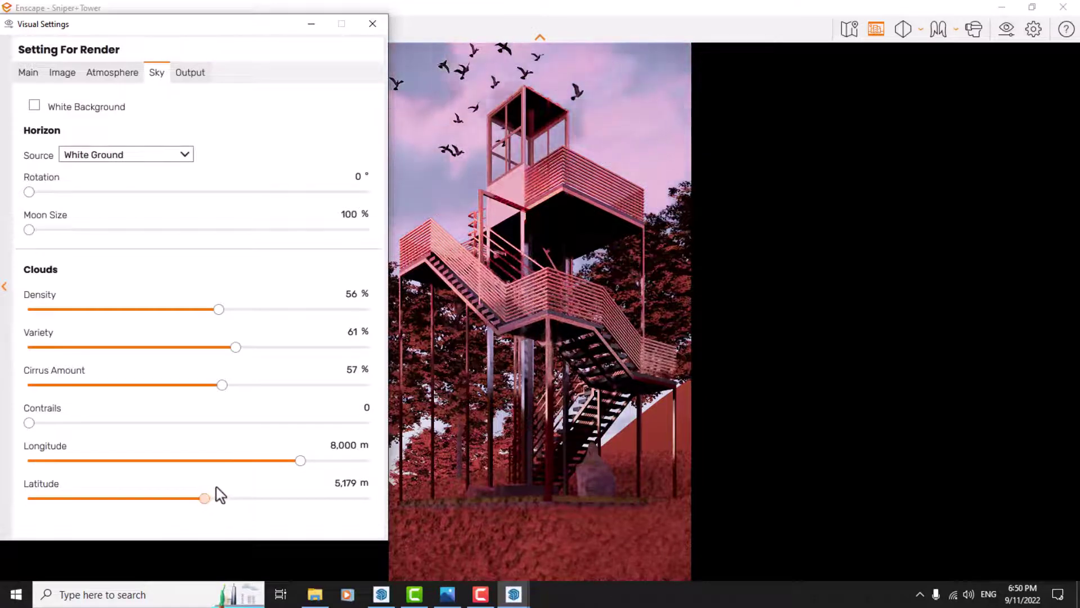
pyautogui.click(219, 486)
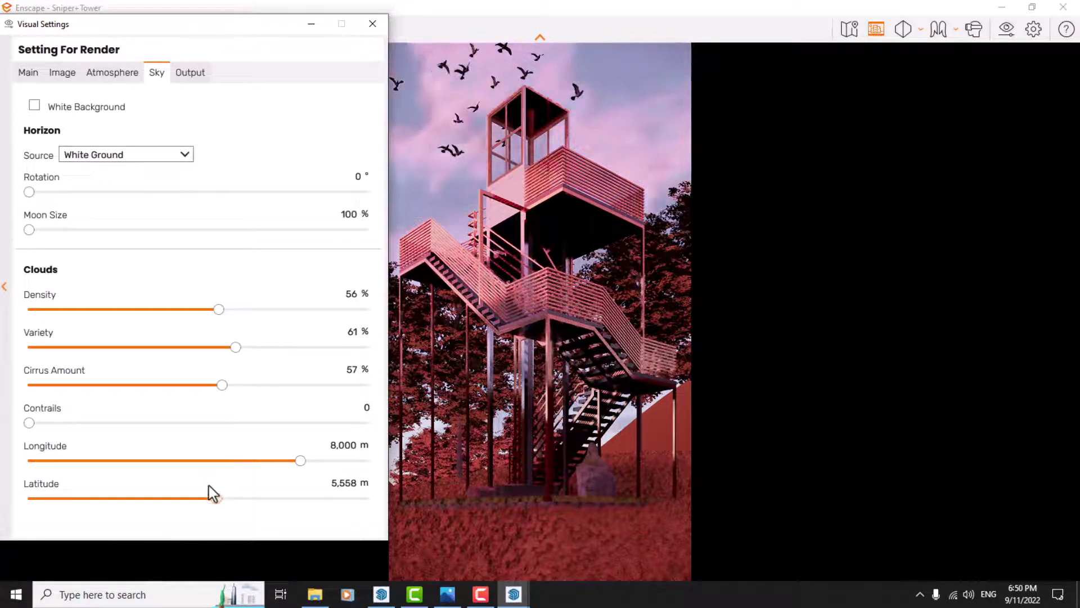
pyautogui.click(204, 486)
pyautogui.click(347, 487)
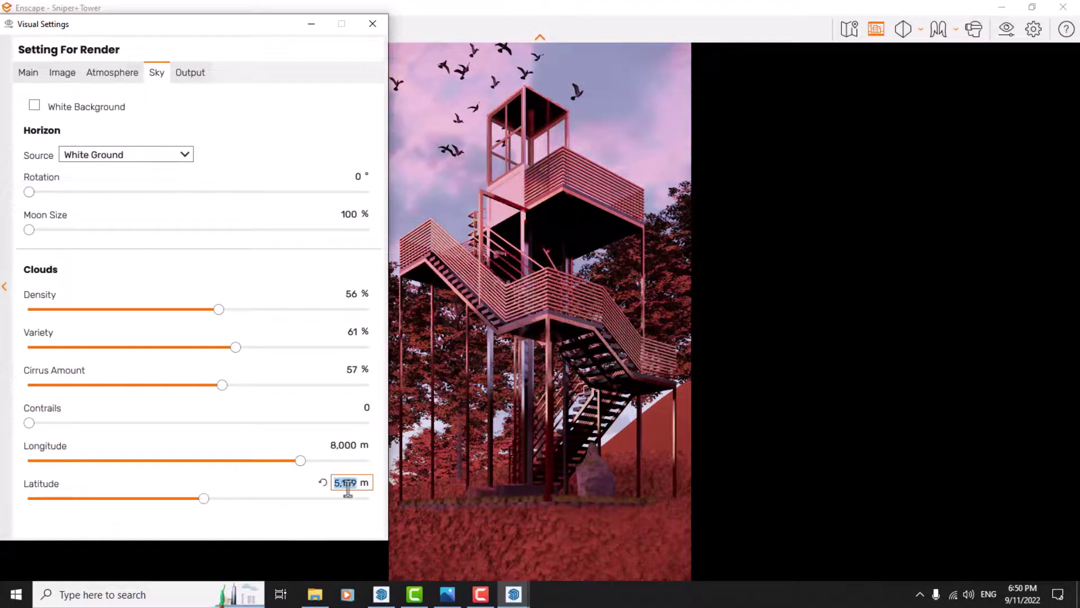
pyautogui.write('5')
pyautogui.write('400')
pyautogui.press('Return')
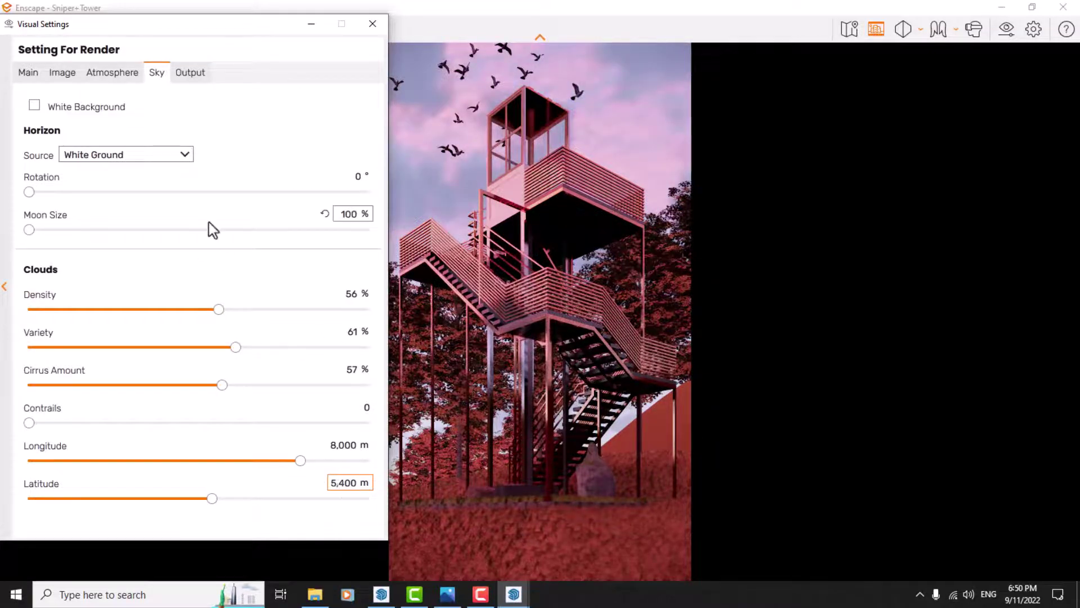
# Choose Portable Network Graphics (*.png) as the image file format in the output settings.
pyautogui.click(174, 76)
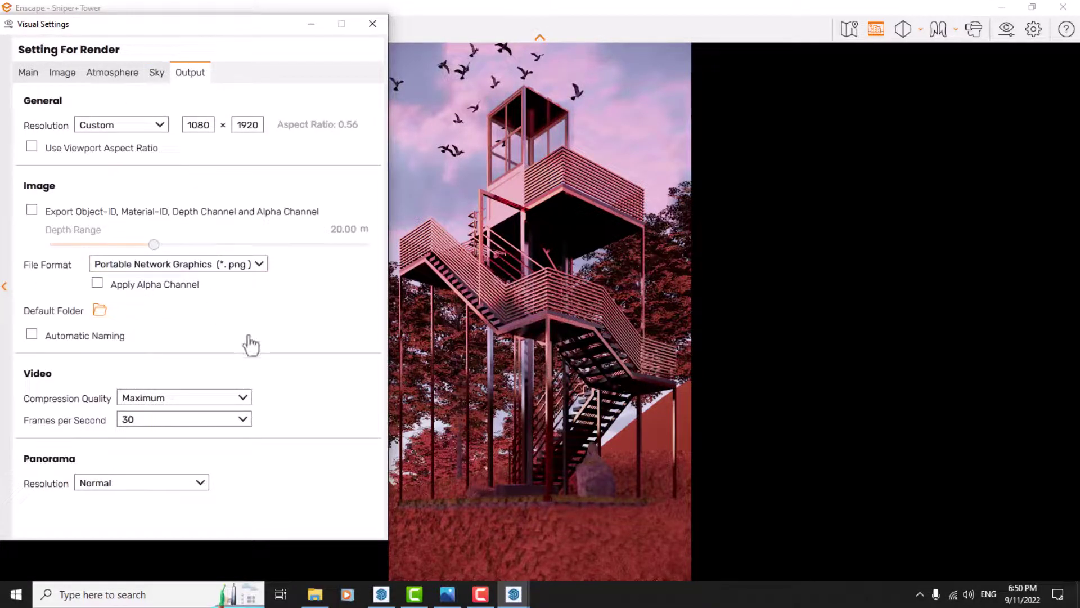
pyautogui.click(155, 274)
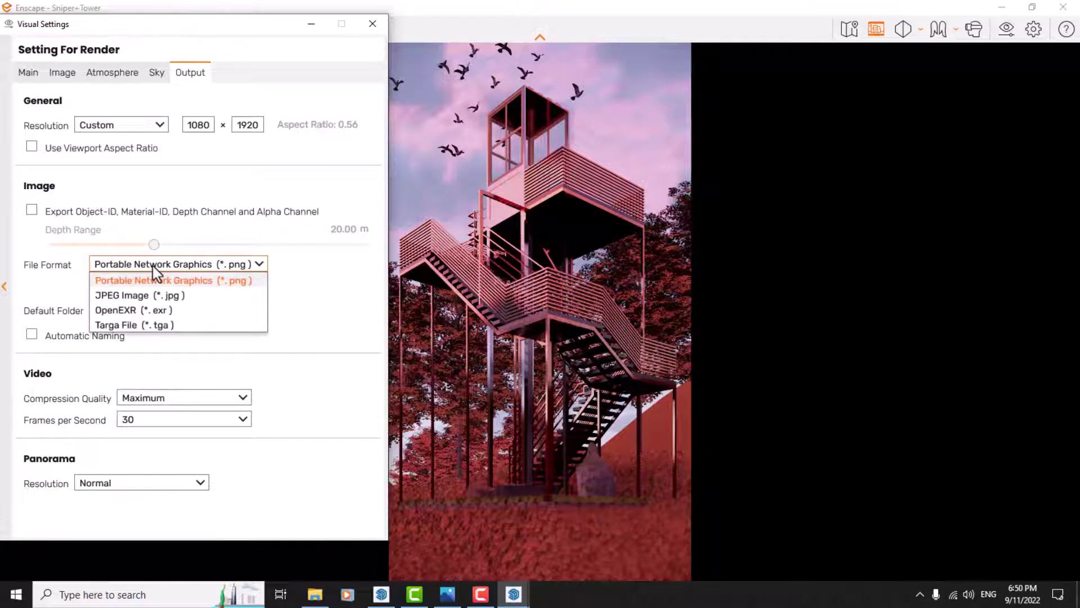
pyautogui.click(218, 282)
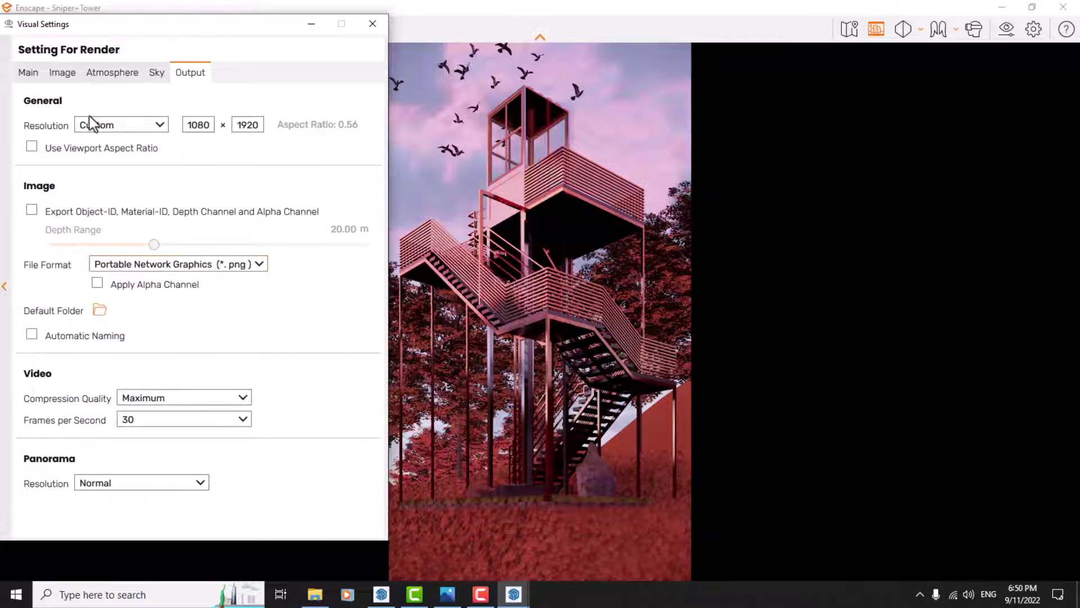
# Set the camera Exposure to 53% in the main visual settings and close the settings window.
pyautogui.click(33, 83)
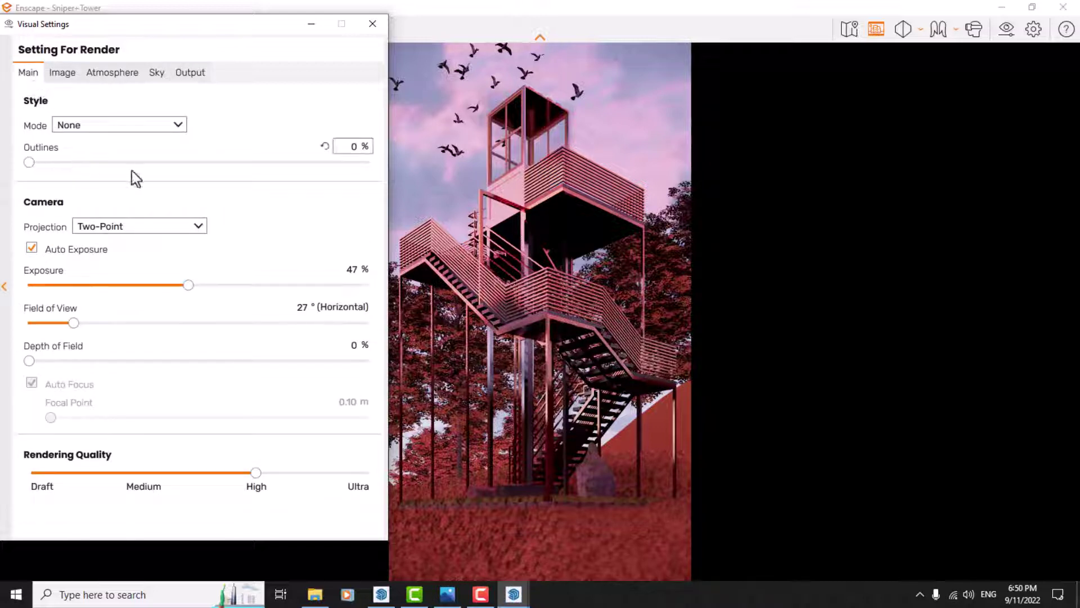
pyautogui.click(357, 272)
pyautogui.write('56')
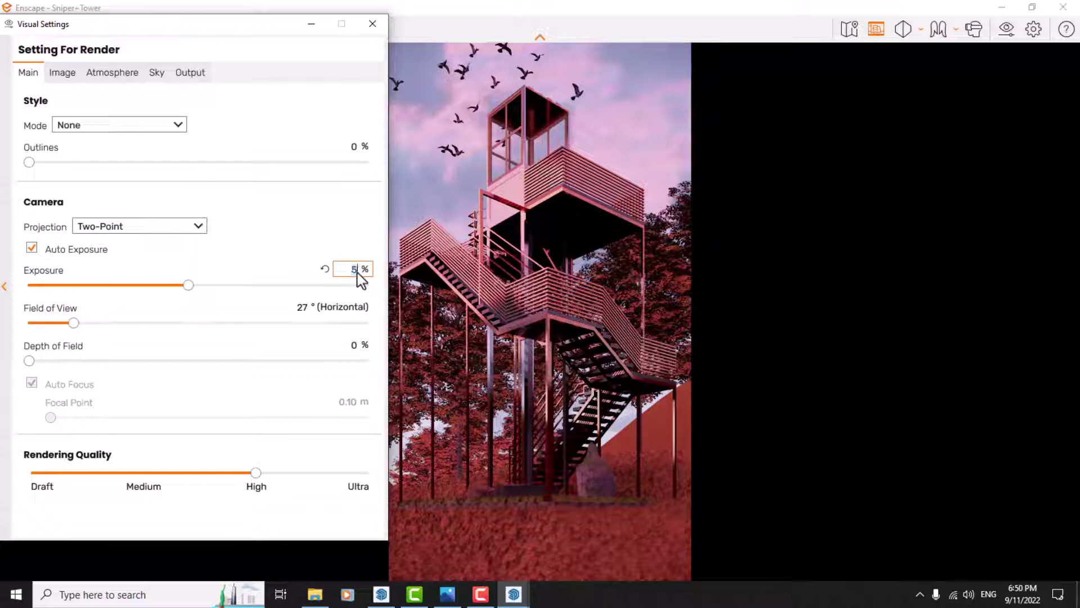
pyautogui.press('Return')
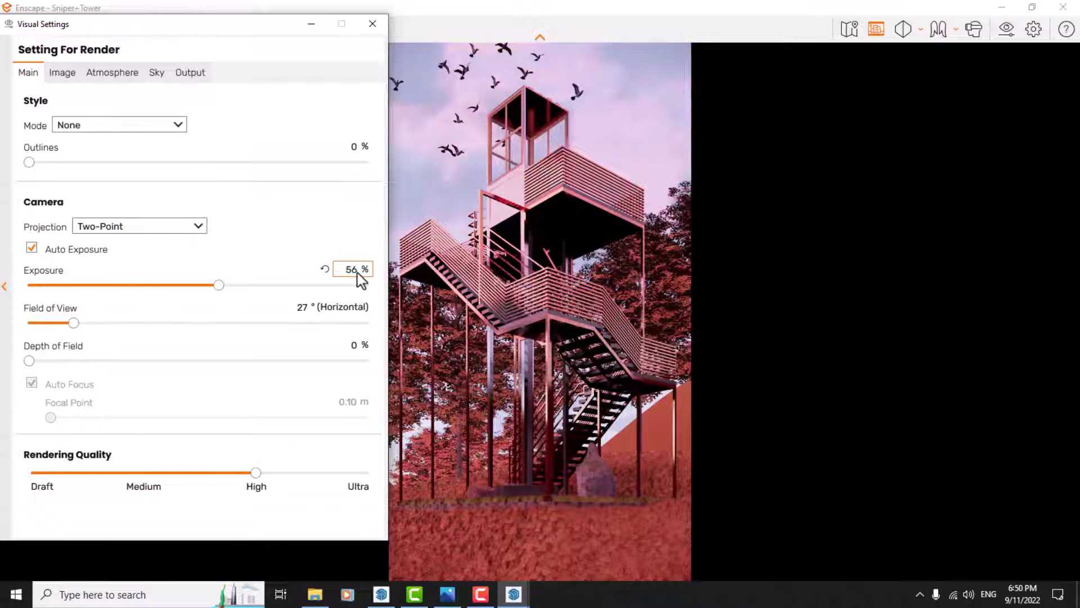
pyautogui.moveTo(357, 273); pyautogui.dragTo(334, 273)
pyautogui.press('Return')
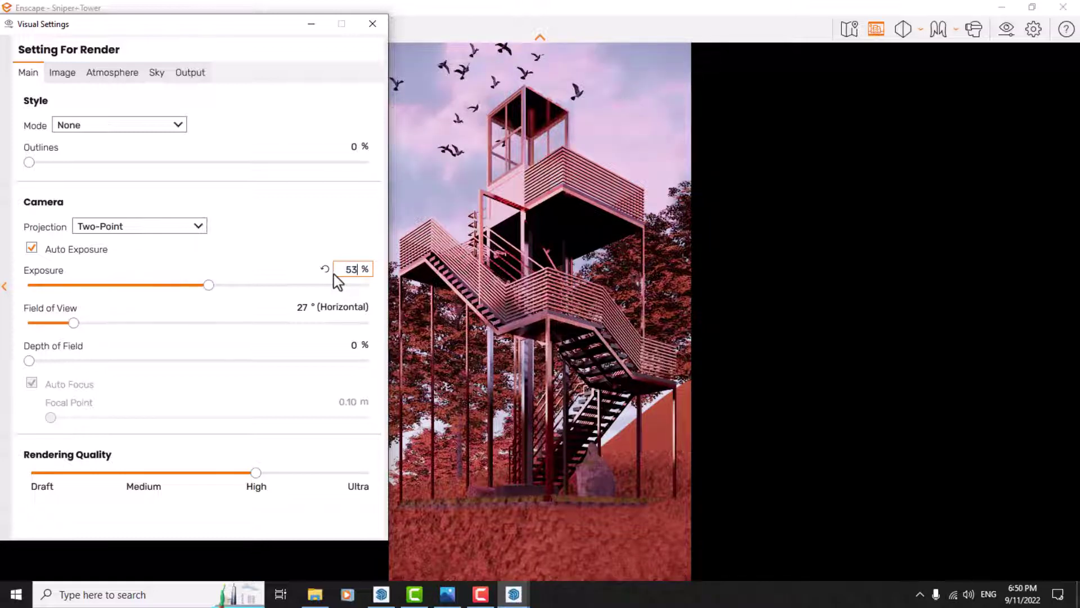
pyautogui.click(371, 23)
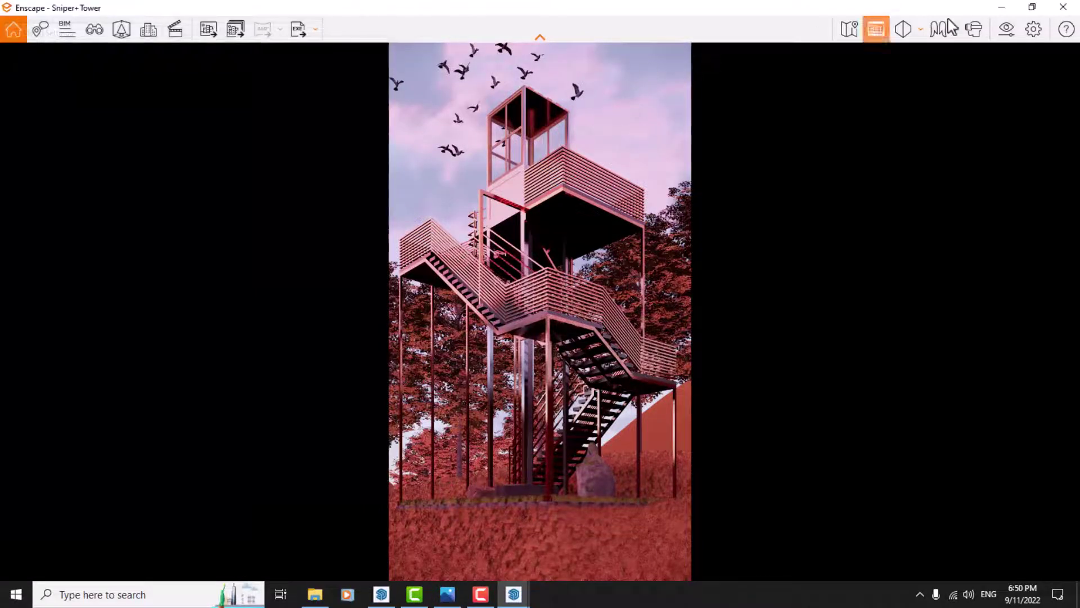
# Switch to the maximized SketchUp window and select the flock of birds above the tower.
pyautogui.click(1003, 8)
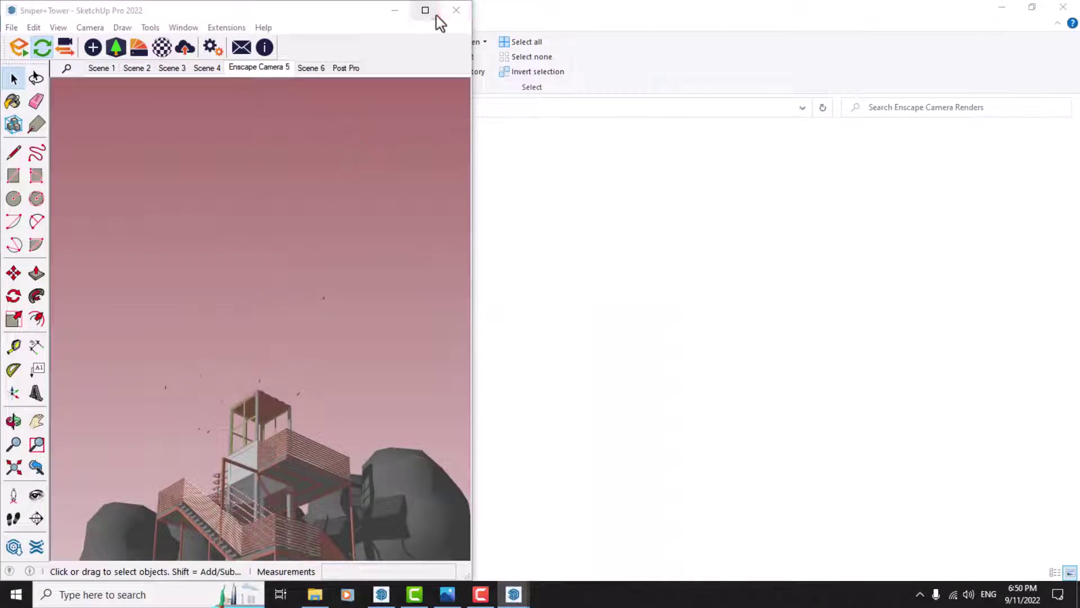
pyautogui.click(436, 16)
pyautogui.click(525, 369)
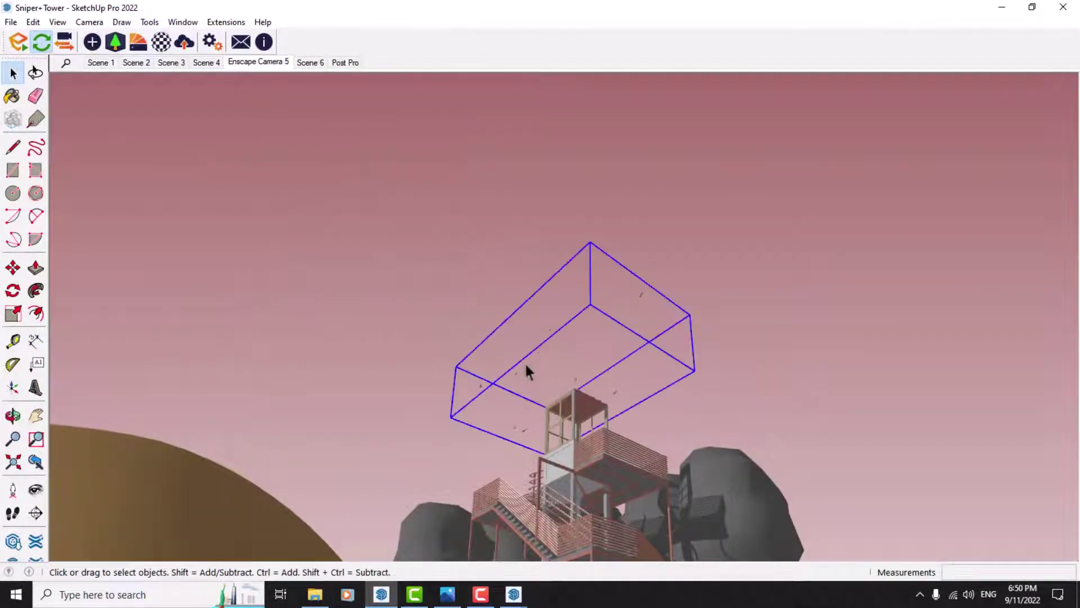
pyautogui.moveTo(525, 369)
pyautogui.mouseDown(button='middle')
pyautogui.moveTo(506, 405)
pyautogui.moveTo(641, 425)
pyautogui.moveTo(617, 413)
pyautogui.moveTo(429, 400)
pyautogui.moveTo(445, 388)
pyautogui.mouseUp(button='middle')
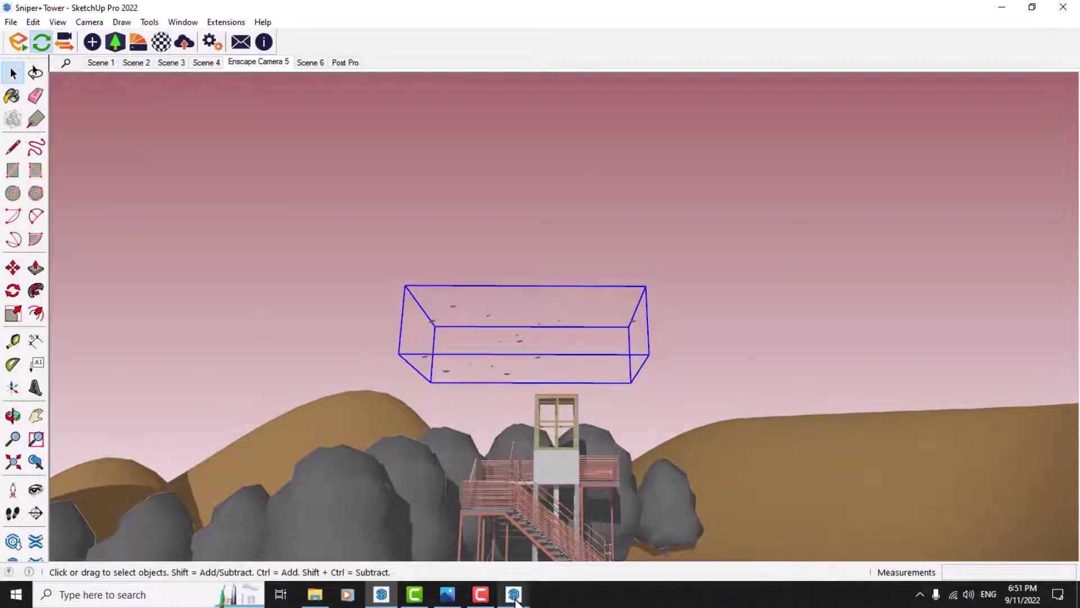
# Switch to the Enscape window and tilt the view up to include more sky above the tower.
pyautogui.moveTo(514, 600)
pyautogui.click(501, 550)
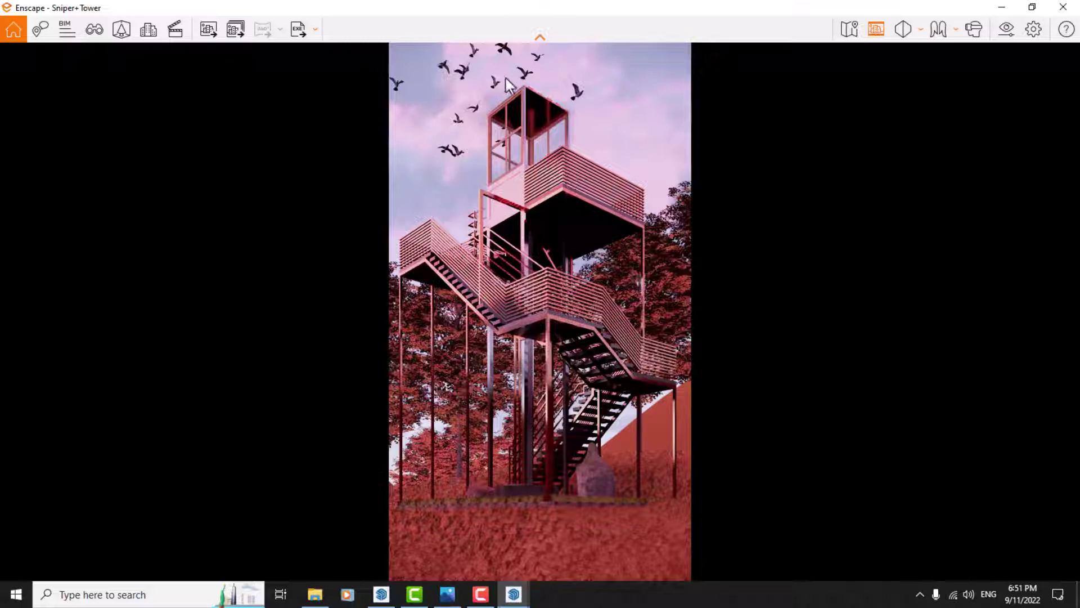
pyautogui.moveTo(506, 120); pyautogui.dragTo(506, 97)
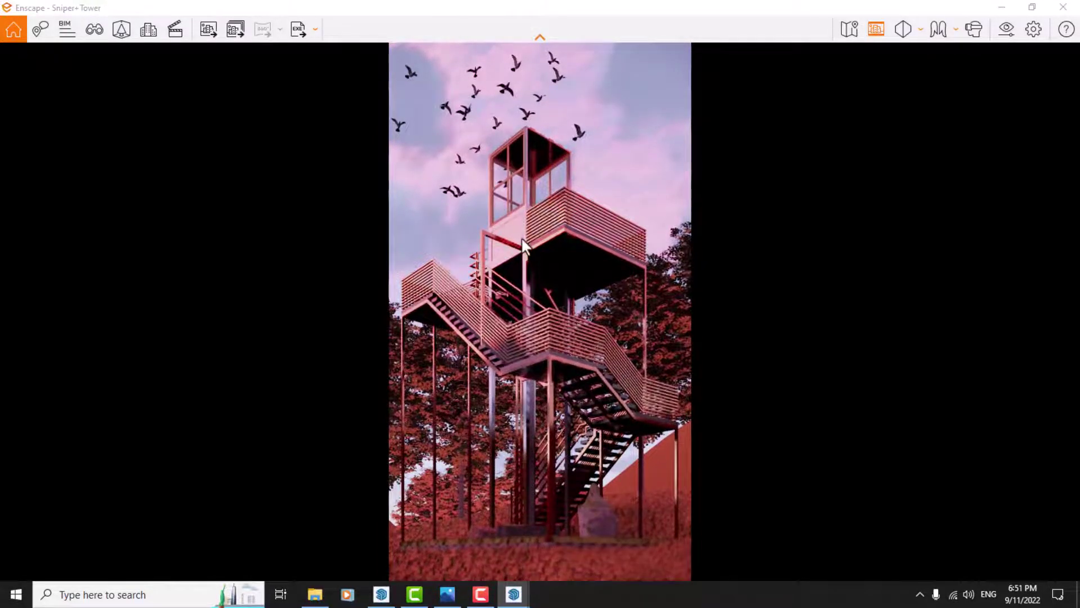
# Move the flock of birds 1 m along the green axis in SketchUp and check it in Enscape.
pyautogui.click(1002, 7)
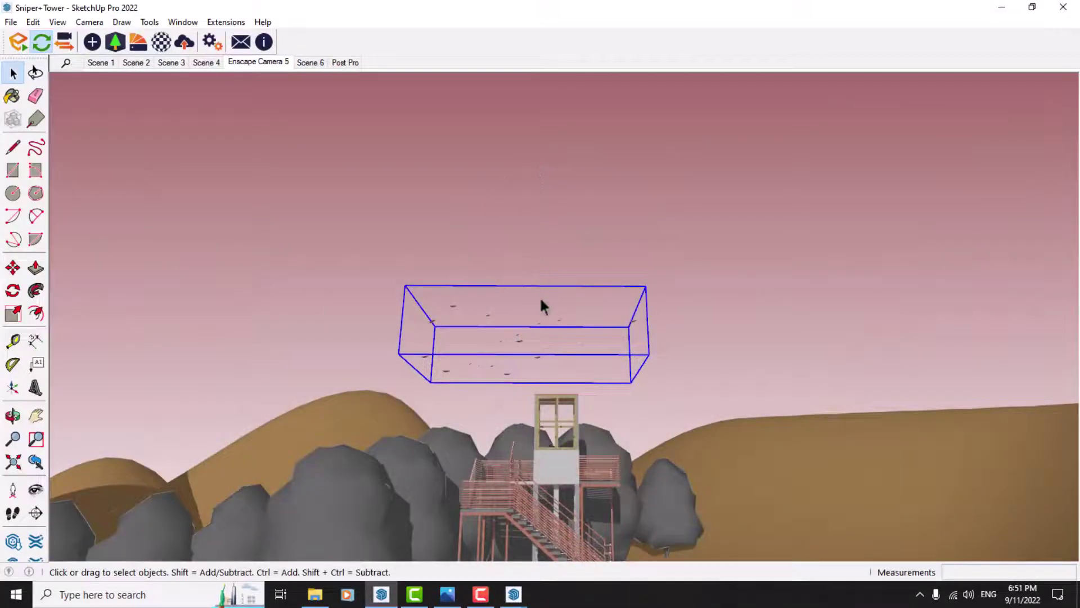
pyautogui.click(13, 267)
pyautogui.scroll(3, 484, 332)
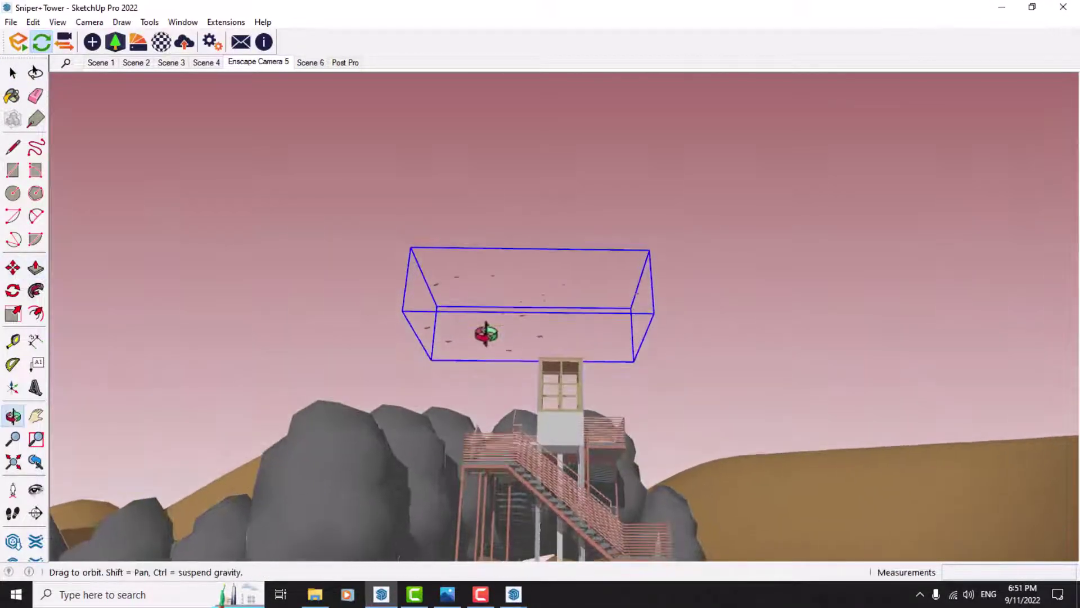
pyautogui.click(472, 325)
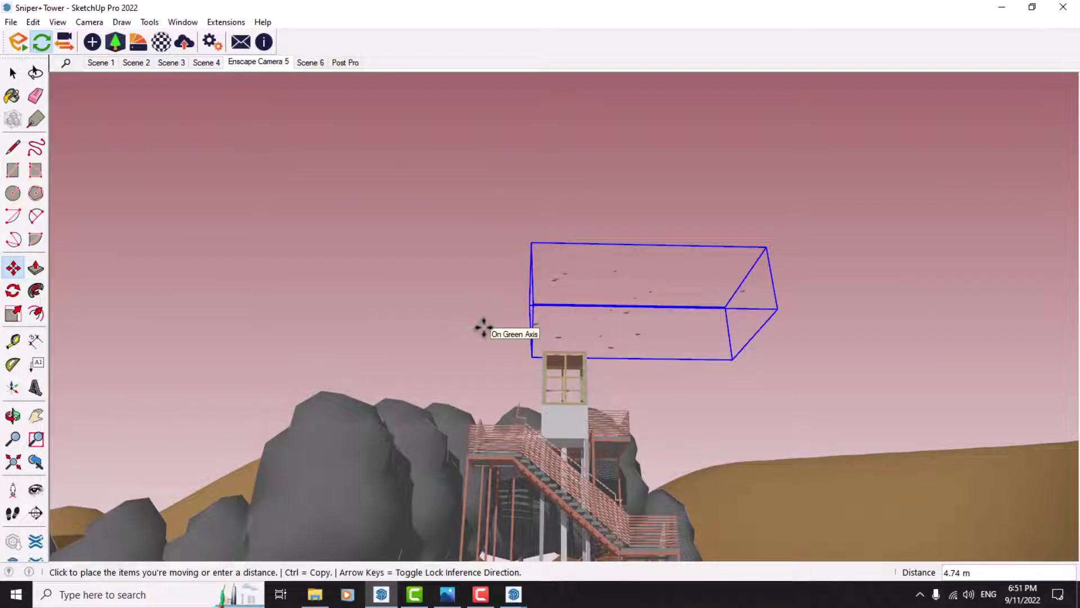
pyautogui.write('1')
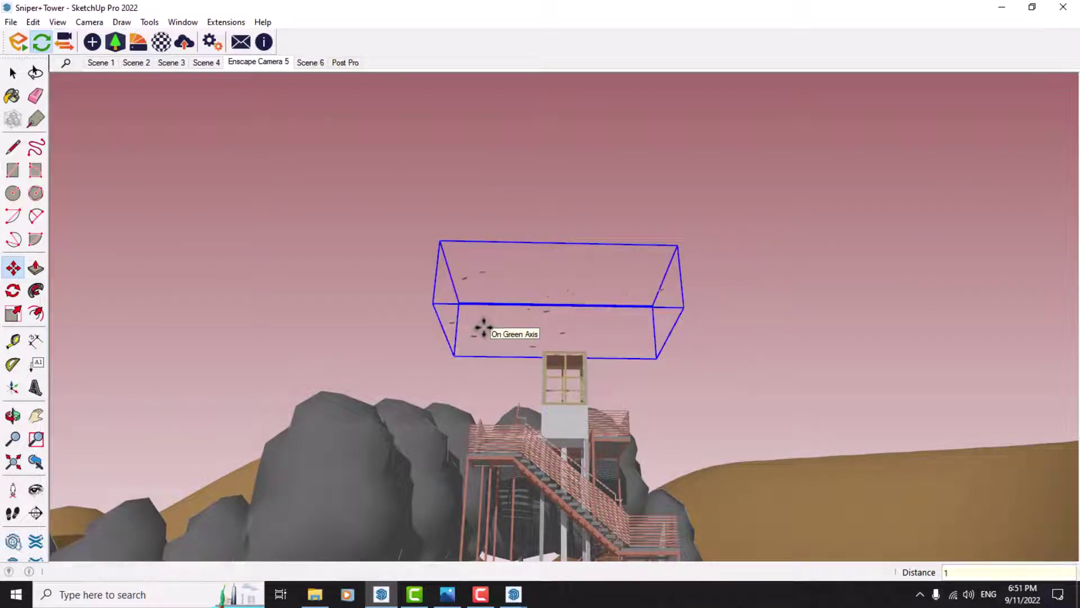
pyautogui.press('Return')
pyautogui.moveTo(513, 594)
pyautogui.click(485, 549)
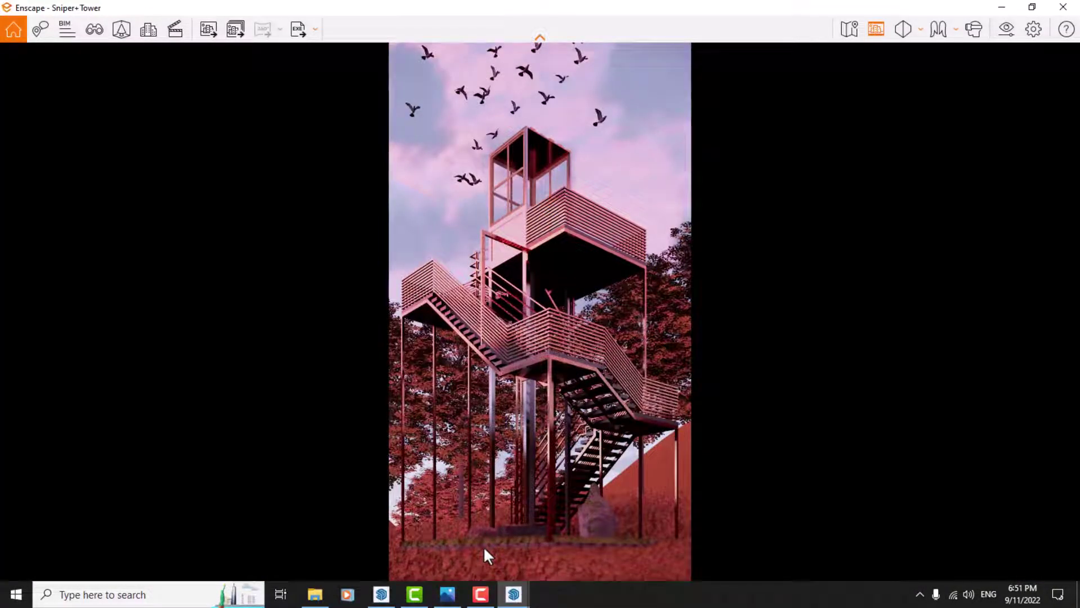
# Return to SketchUp and place a copy of the bird flock along the red axis.
pyautogui.click(513, 595)
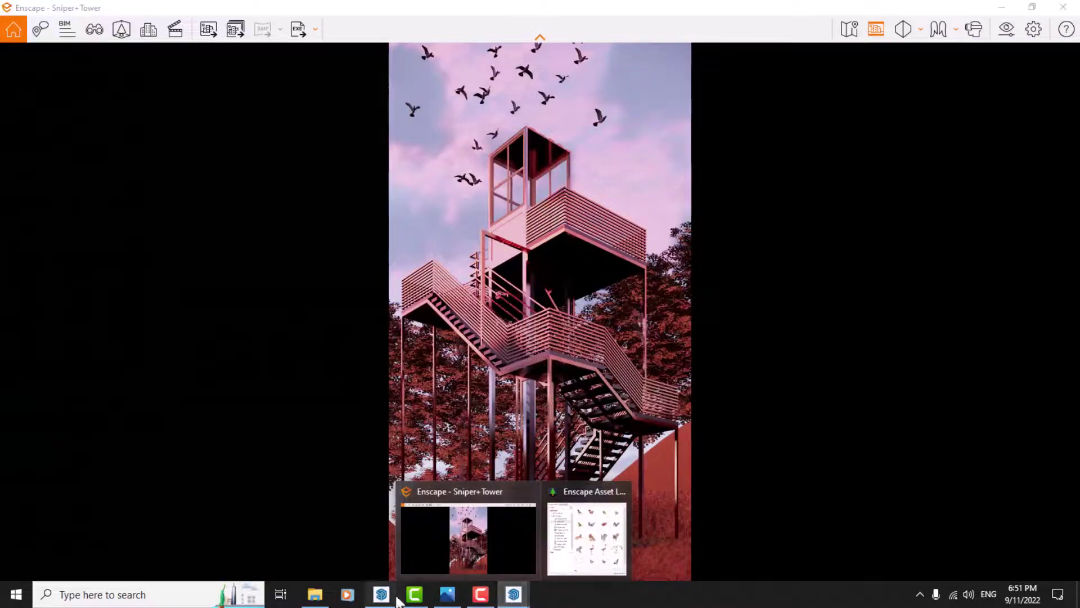
pyautogui.click(388, 595)
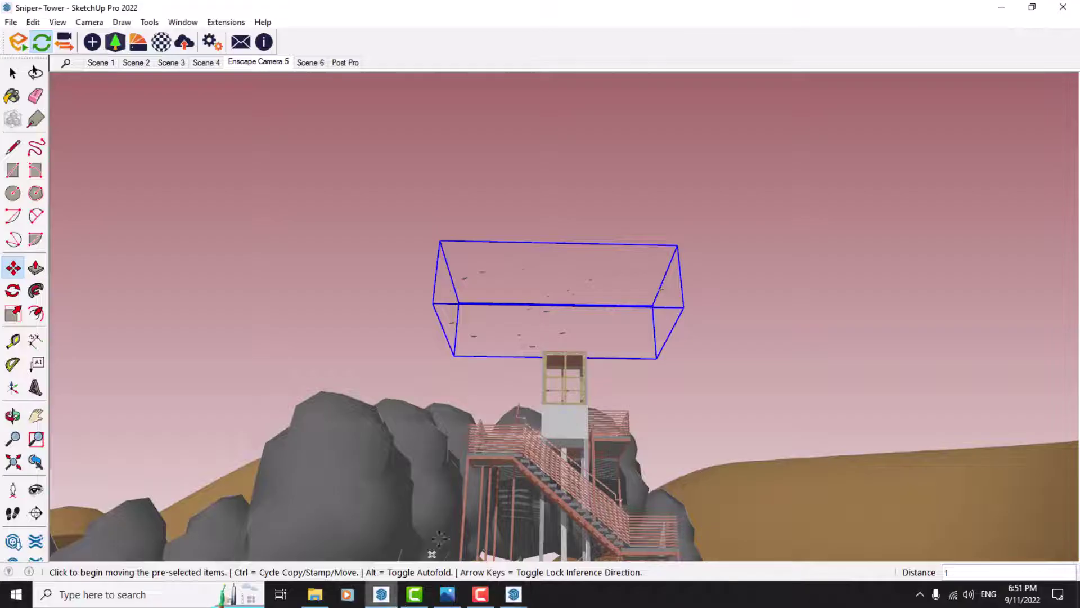
pyautogui.moveTo(529, 337)
pyautogui.mouseDown(button='middle')
pyautogui.moveTo(535, 345)
pyautogui.moveTo(204, 536)
pyautogui.moveTo(128, 409)
pyautogui.mouseUp(button='middle')
pyautogui.press('m')
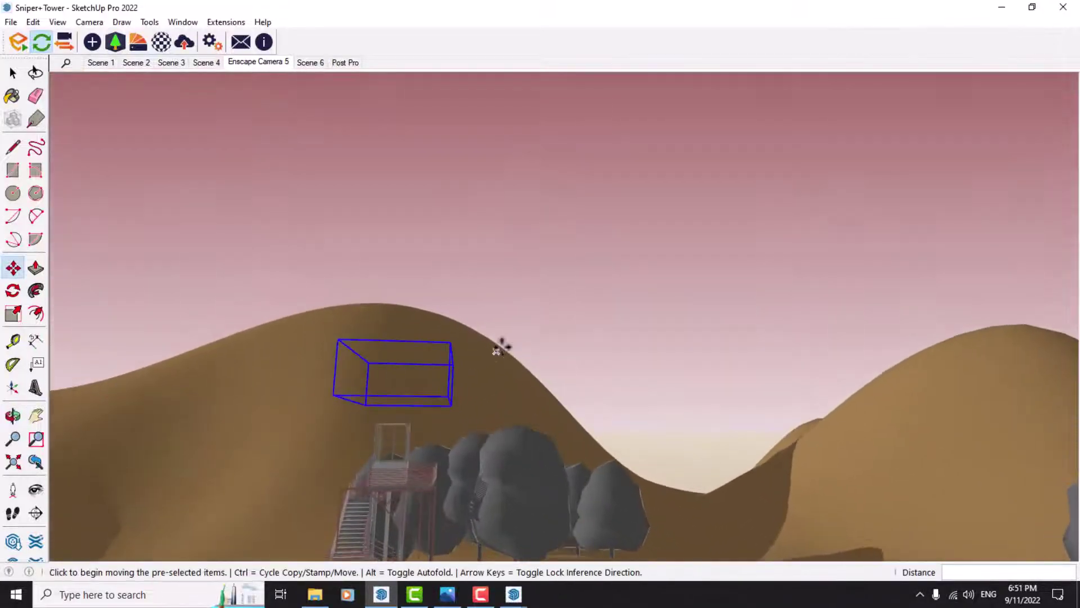
pyautogui.press('ctrl')
pyautogui.click(478, 295)
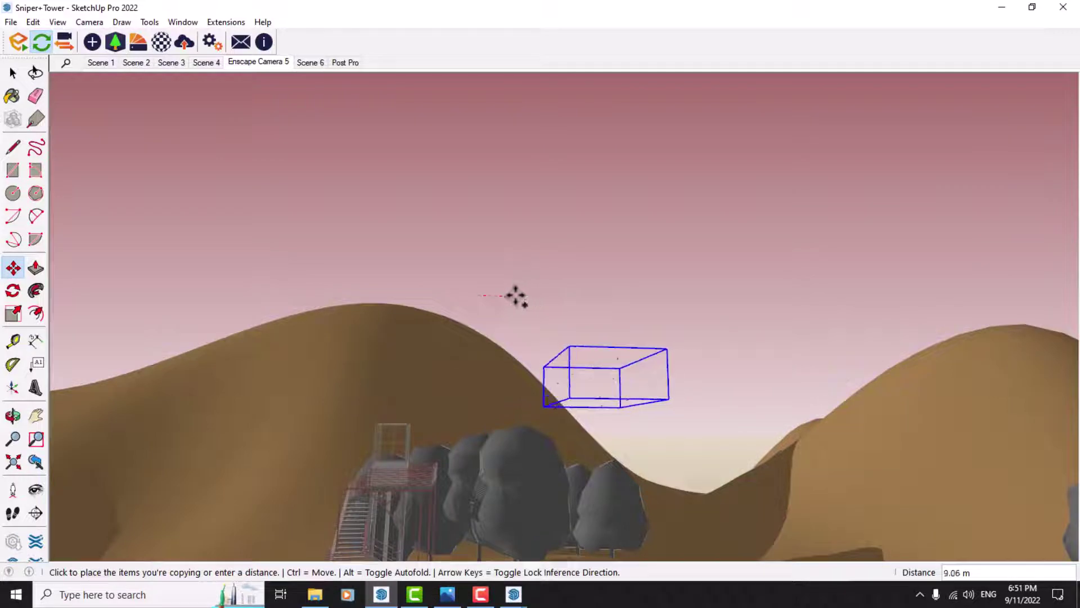
pyautogui.click(499, 294)
# Move the copied bird flock about 4.16 m along the green axis and check the Enscape view.
pyautogui.moveTo(720, 355); pyautogui.dragTo(675, 270, button='middle')
pyautogui.press('m')
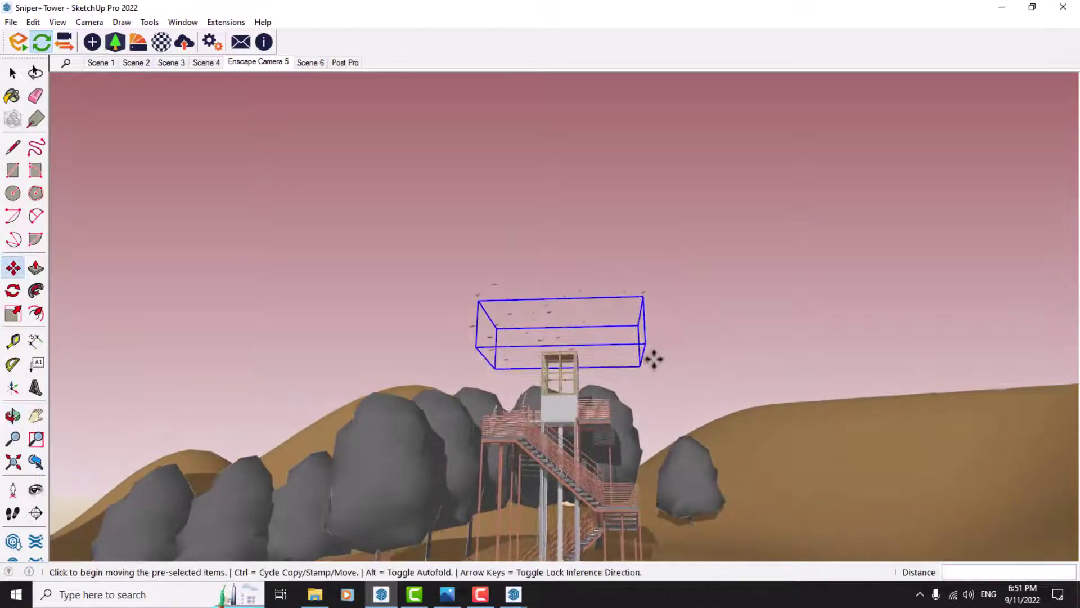
pyautogui.click(688, 356)
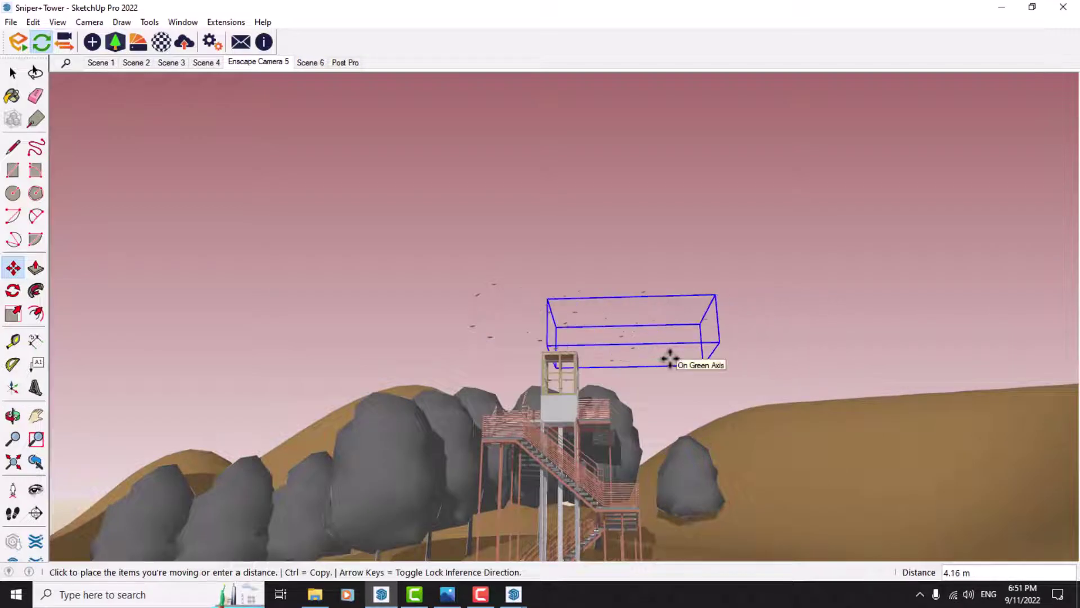
pyautogui.click(670, 359)
pyautogui.moveTo(514, 595)
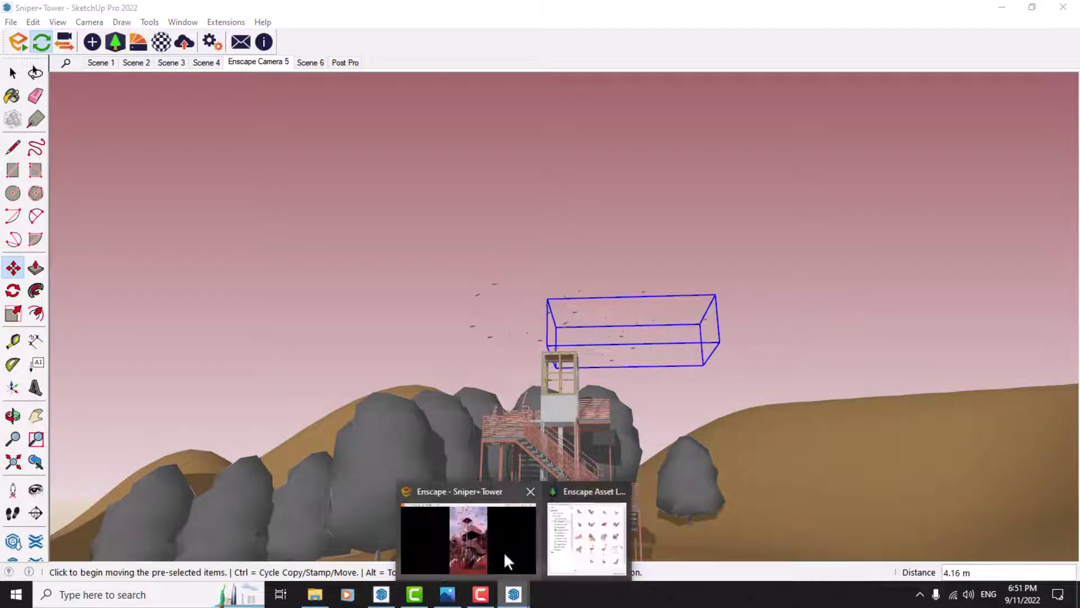
pyautogui.click(499, 556)
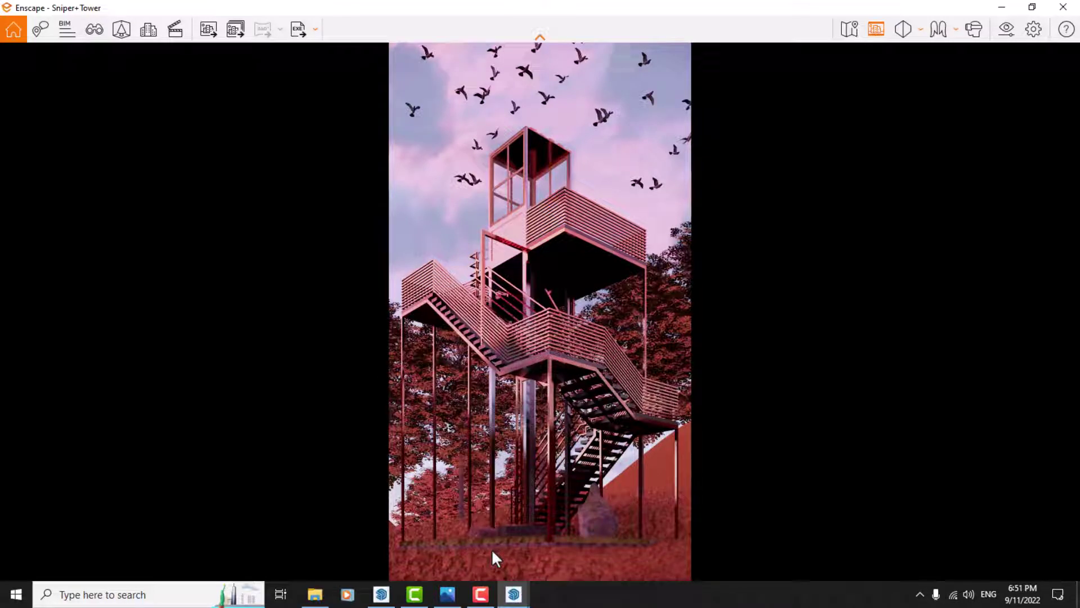
# Render the Enscape view and save it as the PNG Post_Pro-Render in the Enscape Camera Renders folder.
pyautogui.hotkey('alt', 'Tab')
pyautogui.press('F11')
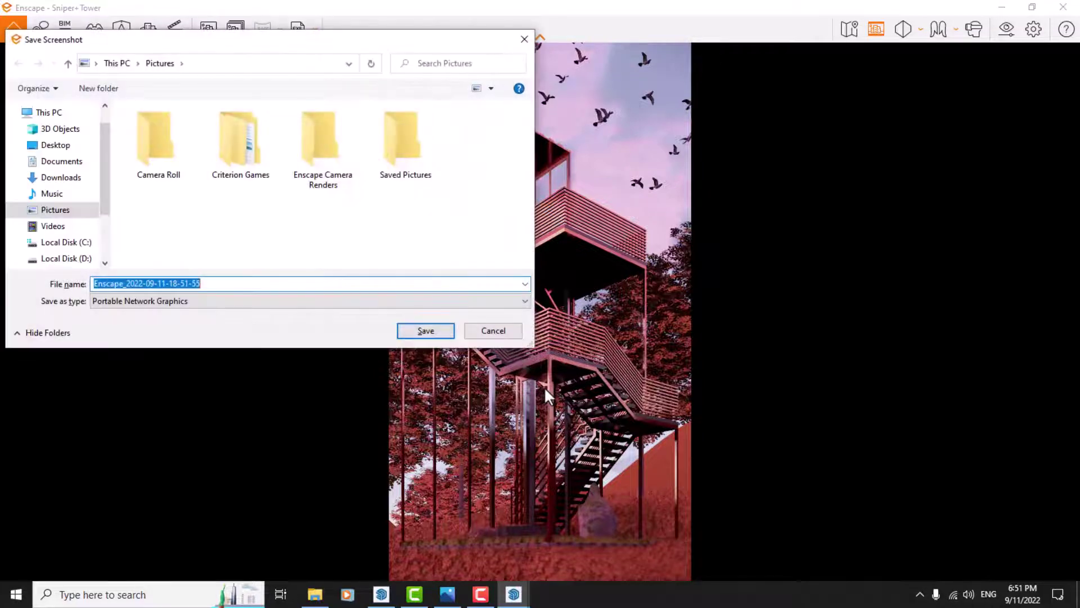
pyautogui.doubleClick(315, 169)
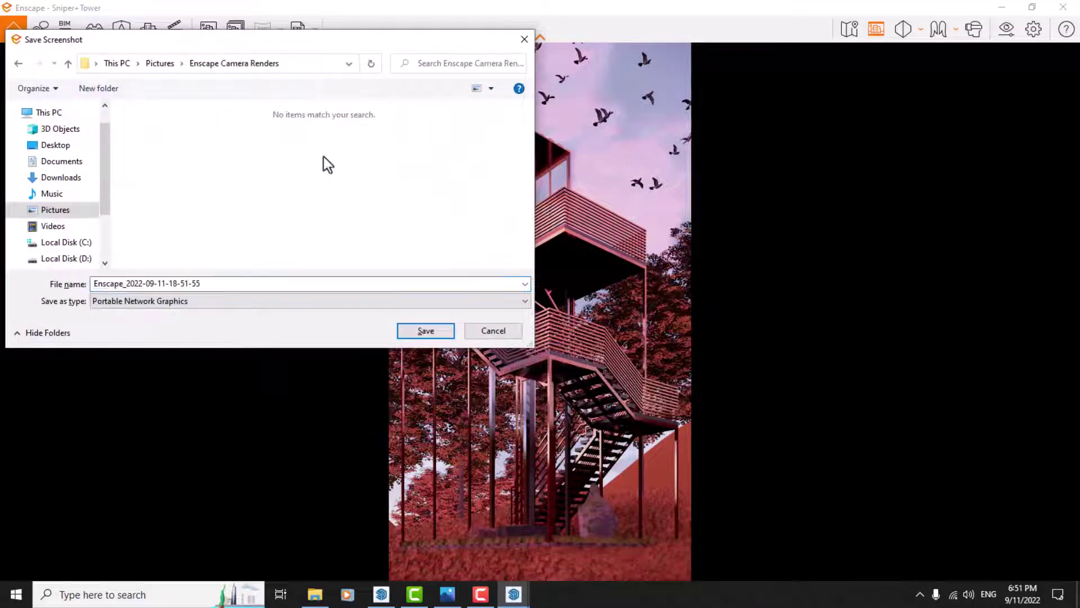
pyautogui.doubleClick(222, 287)
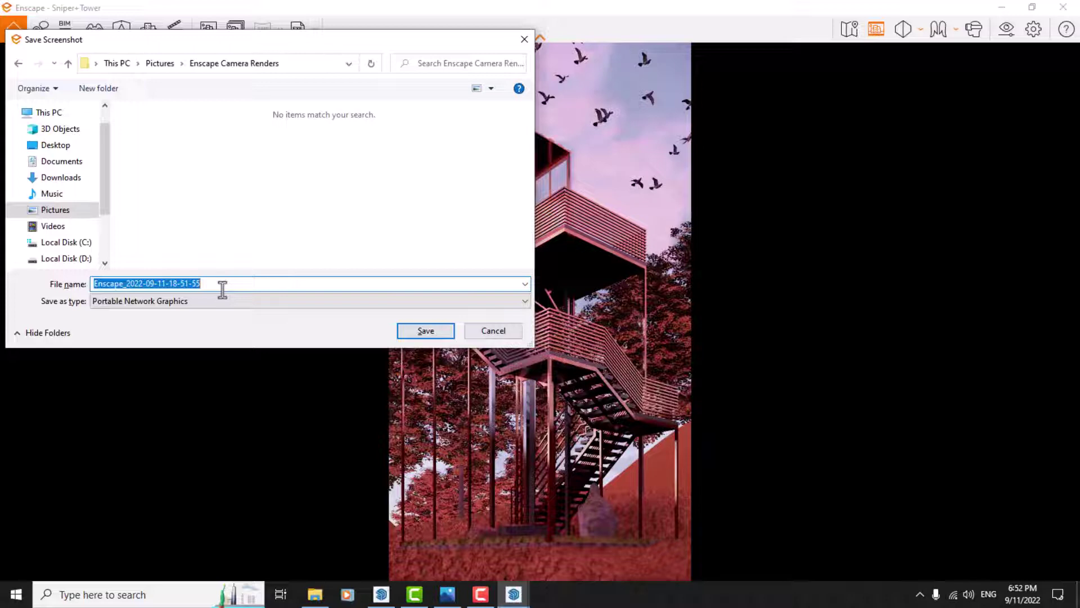
pyautogui.write('Post_Pro-')
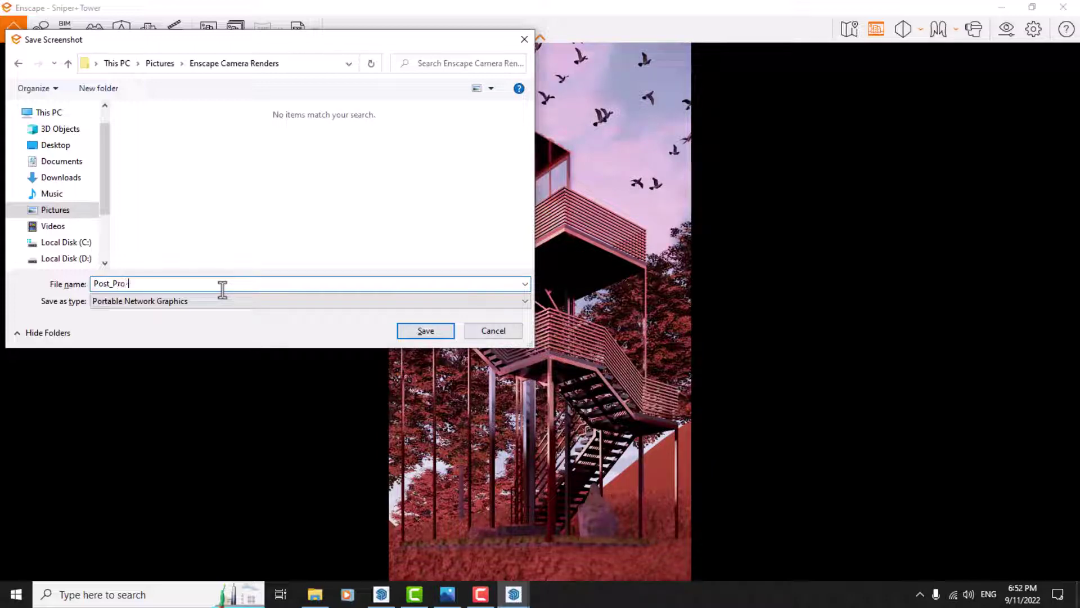
pyautogui.write('Render')
pyautogui.click(427, 332)
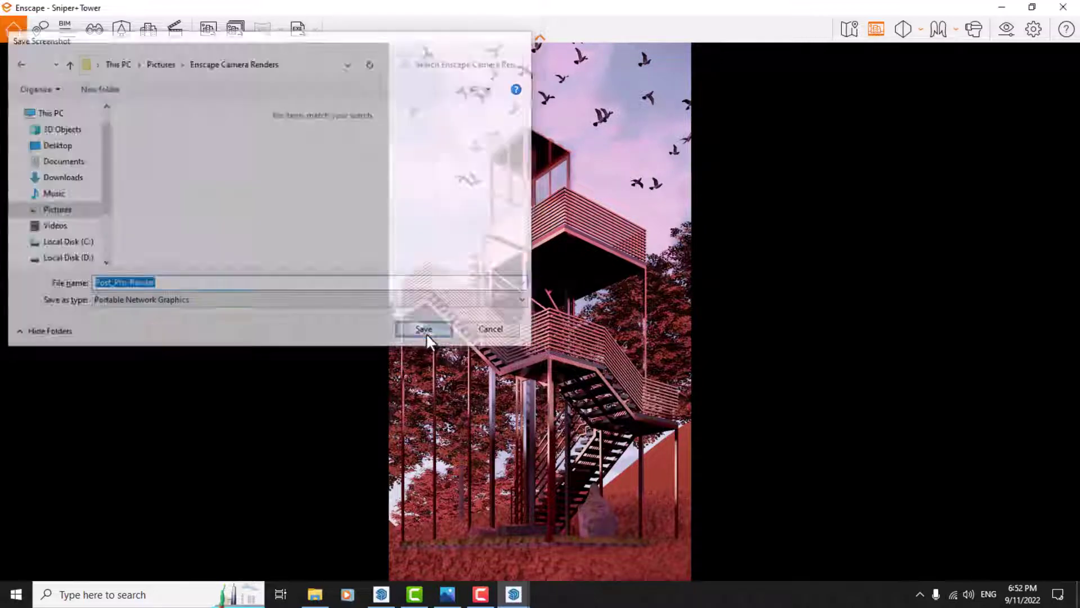